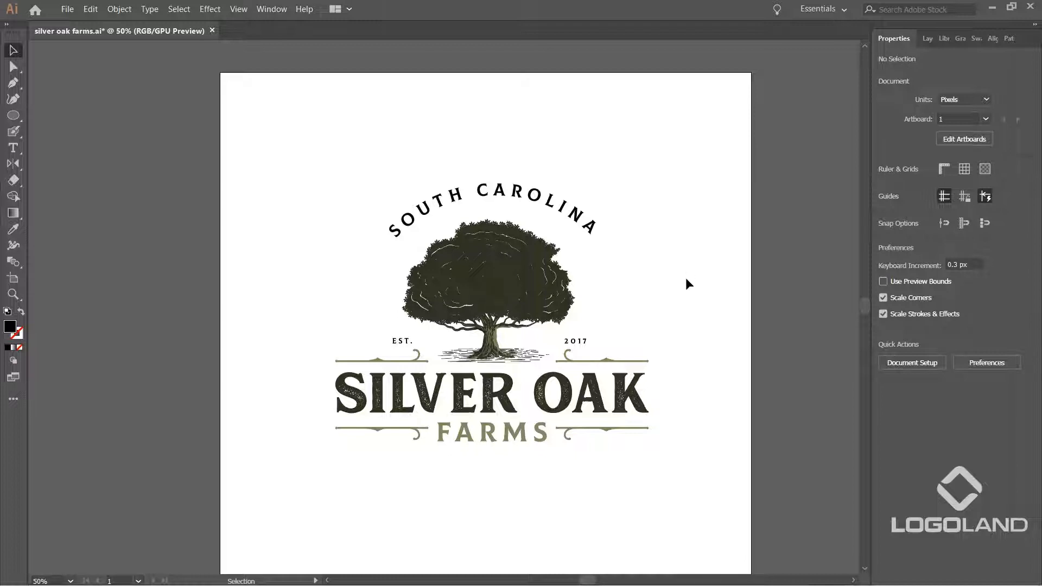
Duplicate the logo artboard with its artwork and place the copy directly above the original artboard.
left_click_drag(674, 309, 657, 296)
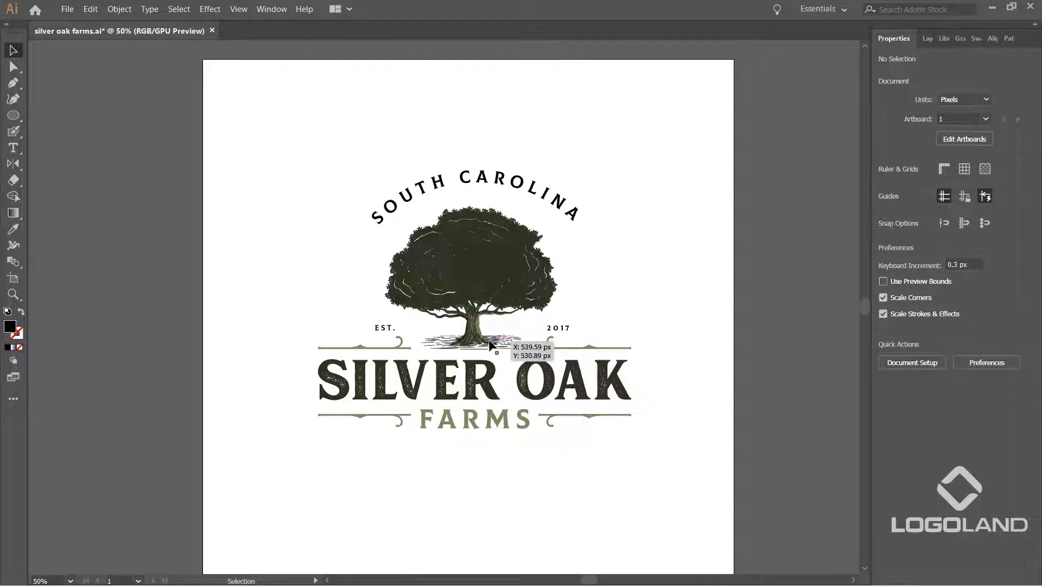
scroll(495, 344, "down", 2)
left_click_drag(349, 349, 325, 383)
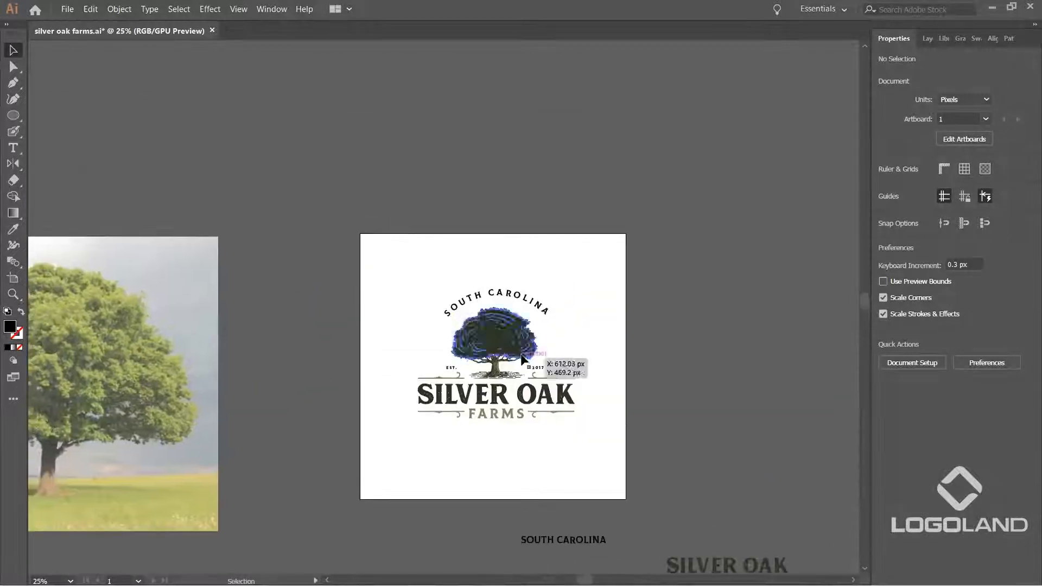
scroll(522, 357, "up", 2)
scroll(641, 356, "down", 2)
left_click_drag(695, 366, 451, 384)
left_click_drag(459, 341, 517, 227)
key("shift+o")
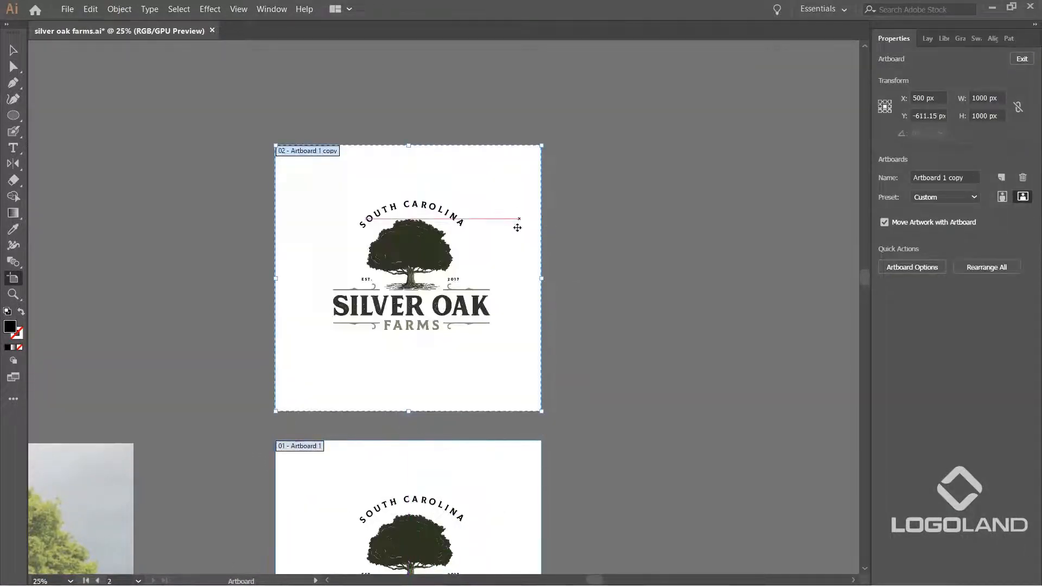
left_click(15, 55)
left_click_drag(501, 352, 557, 437)
scroll(534, 333, "up", 2)
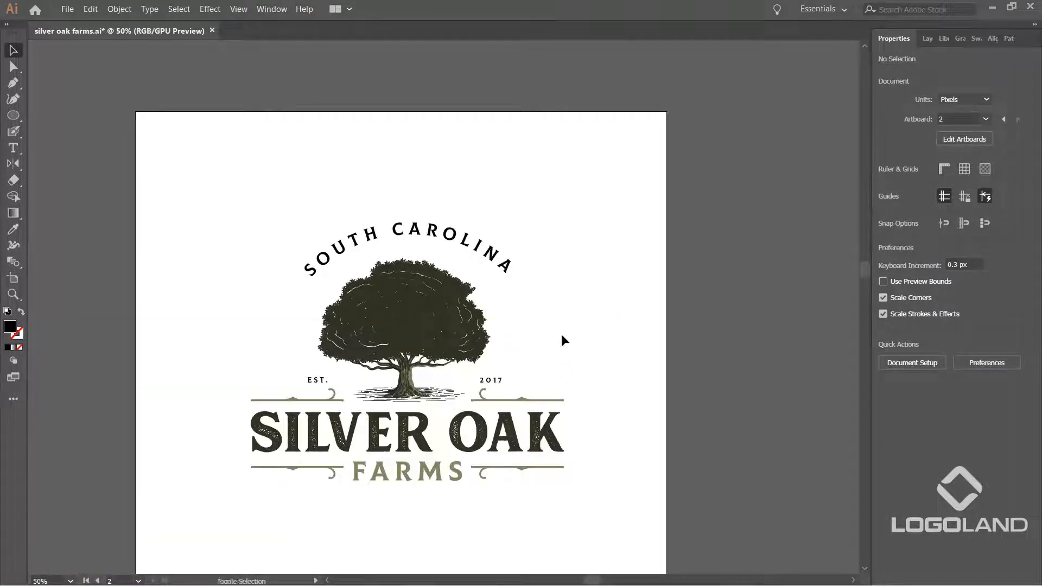
key("shift+o")
scroll(570, 319, "down", 1)
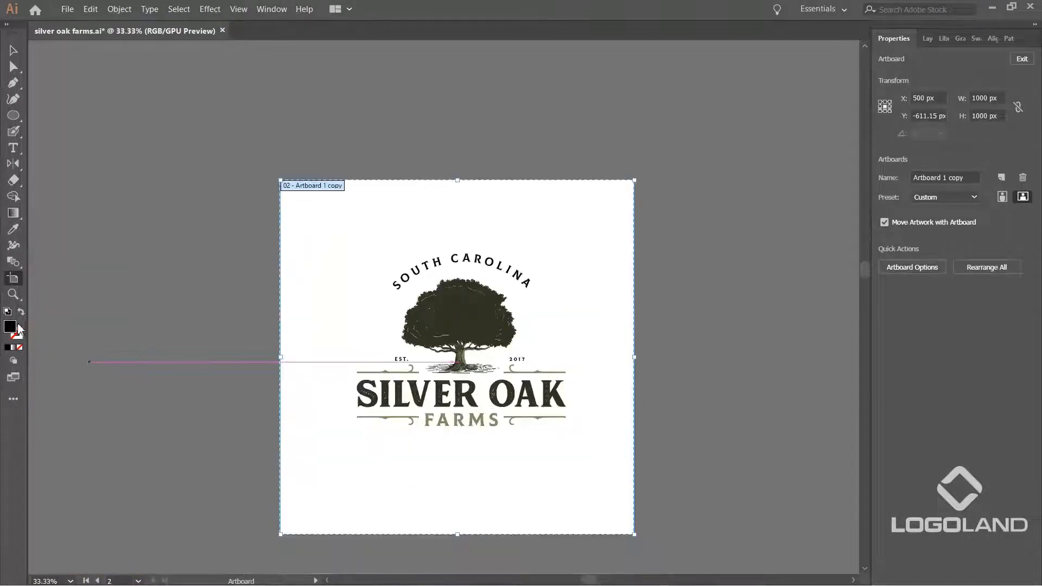
left_click_drag(665, 363, 428, 332)
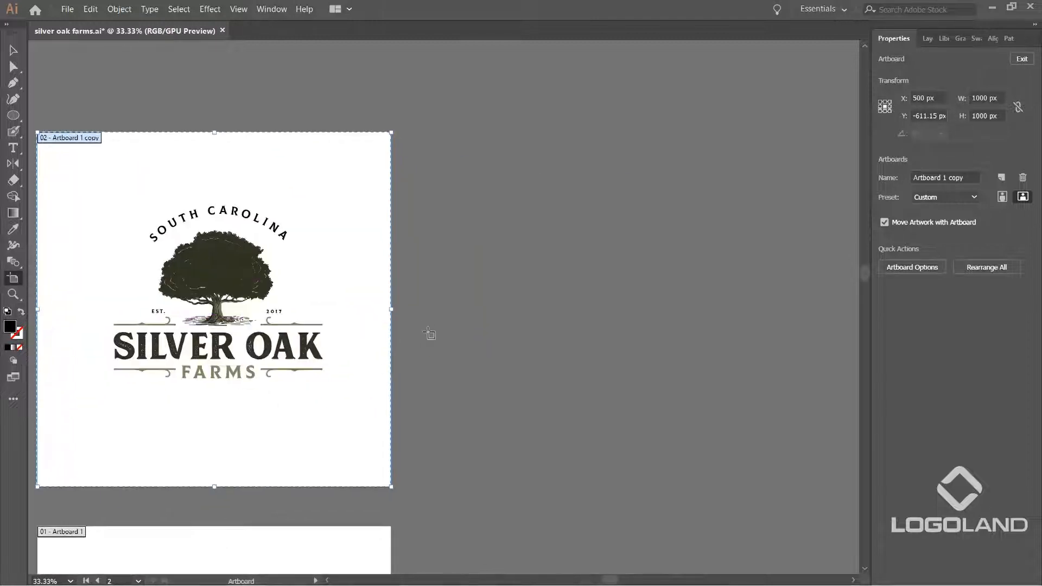
left_click_drag(371, 304, 753, 305)
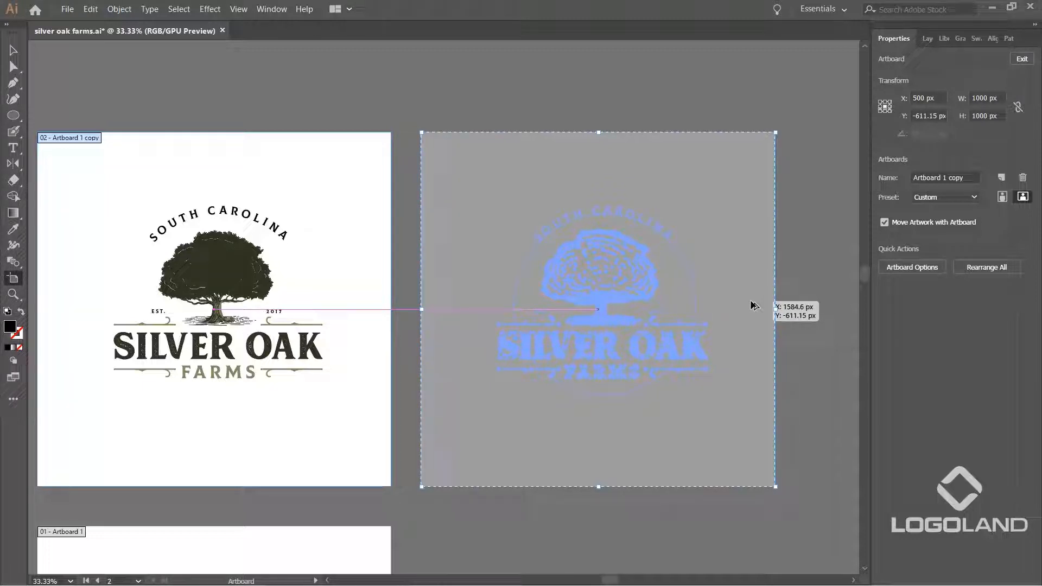
left_click_drag(753, 305, 751, 301)
key("ctrl+z")
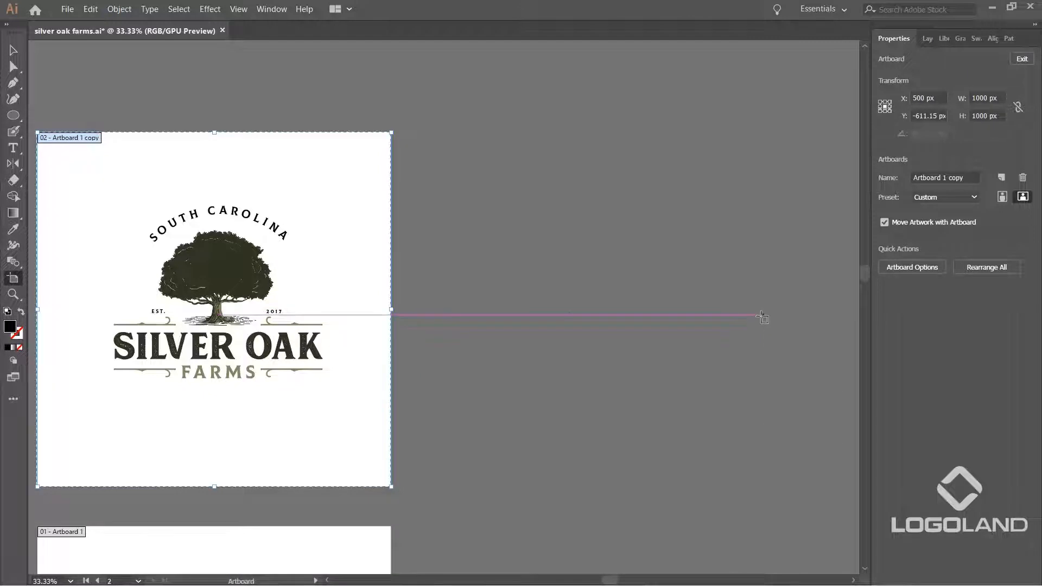
left_click_drag(583, 316, 736, 344)
left_click(13, 51)
Draw a large circle around the logo artwork on the copied artboard with the Ellipse tool.
scroll(505, 199, "up", 1)
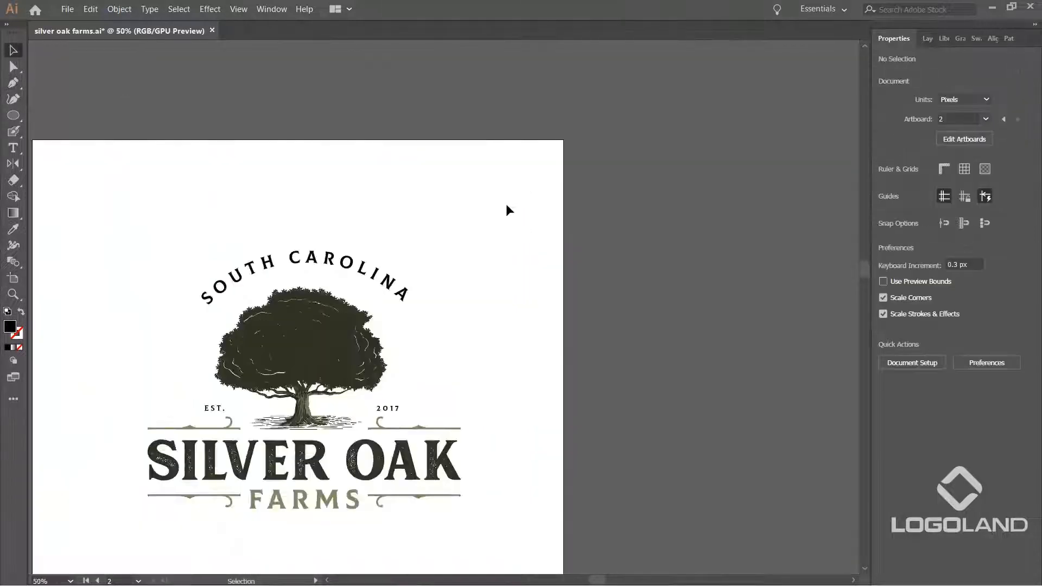
scroll(482, 197, "down", 1)
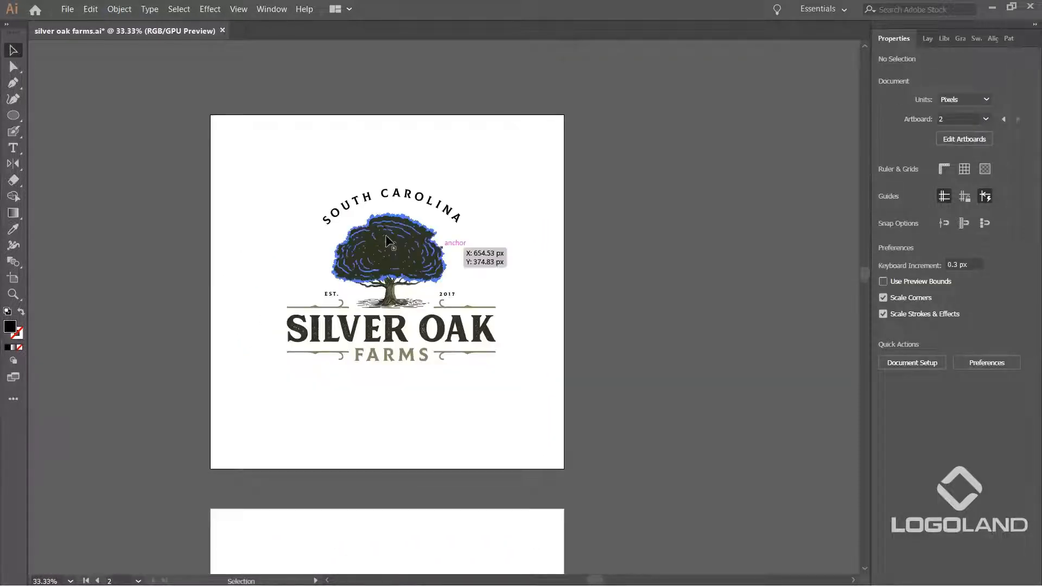
left_click(12, 119)
left_click(51, 131)
scroll(426, 240, "up", 1)
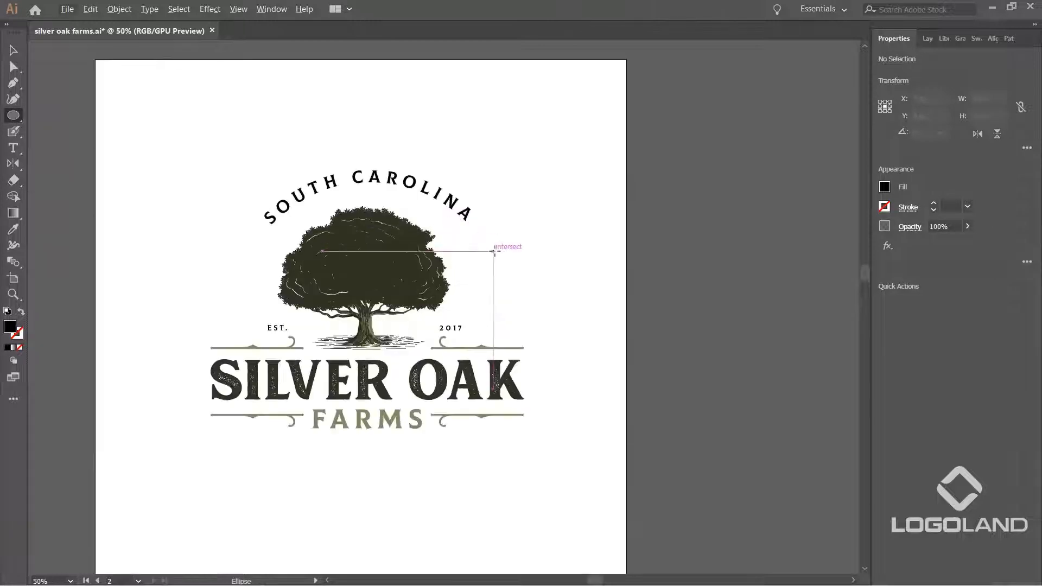
left_click_drag(178, 126, 583, 529)
left_click(506, 214)
left_click(112, 95)
left_click(142, 101)
left_click(496, 211)
Swap the circle's fill and stroke to leave an unfilled black outline, and give it a thicker stroke weight.
key("shift+x")
left_click(588, 211)
left_click(565, 246)
left_click(968, 206)
left_click(992, 434)
left_click(731, 303)
Recolor the curved SOUTH CAROLINA text with the dark color of the tree canopy using the Eyedropper.
scroll(402, 193, "up", 2)
left_click(457, 172)
scroll(459, 172, "up", 3)
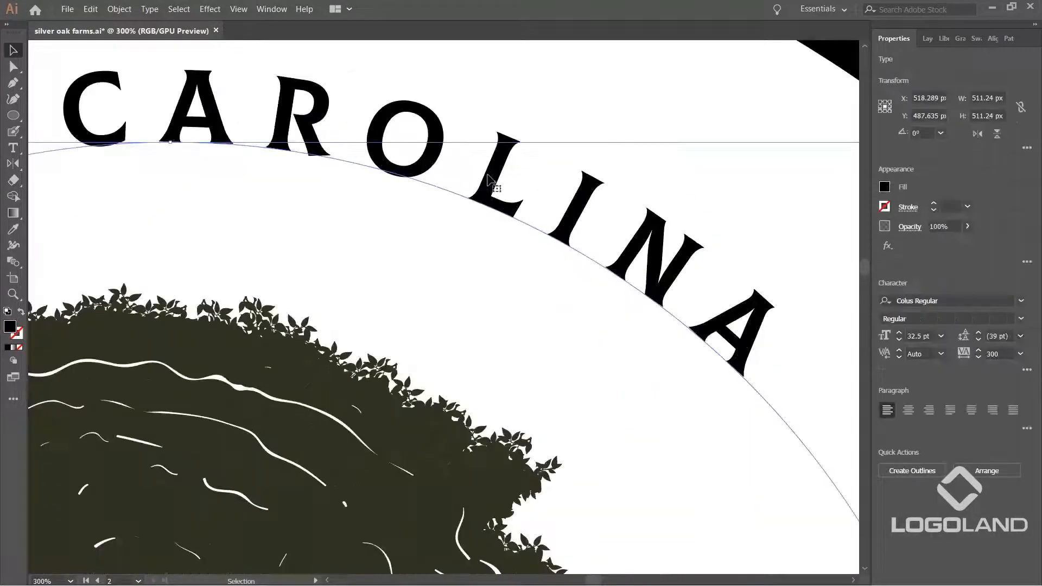
key("i")
scroll(508, 160, "down", 2)
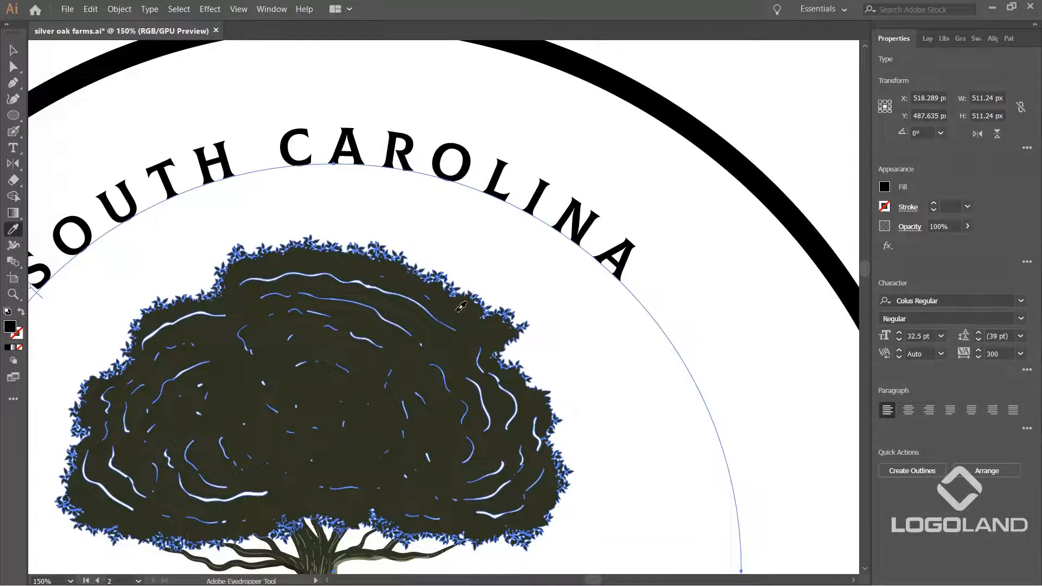
left_click(458, 310)
left_click(16, 50)
Scale the circle down to about 679 px wide and move it off the artwork onto the pasteboard.
scroll(326, 130, "down", 3)
left_click(588, 217)
left_click_drag(580, 235, 788, 248)
scroll(699, 233, "up", 1)
left_click(786, 245)
left_click_drag(779, 63, 754, 88)
mouse_move(723, 196)
left_mouse_down()
mouse_move(728, 187)
mouse_move(670, 159)
mouse_move(685, 156)
left_mouse_up()
scroll(629, 171, "down", 2)
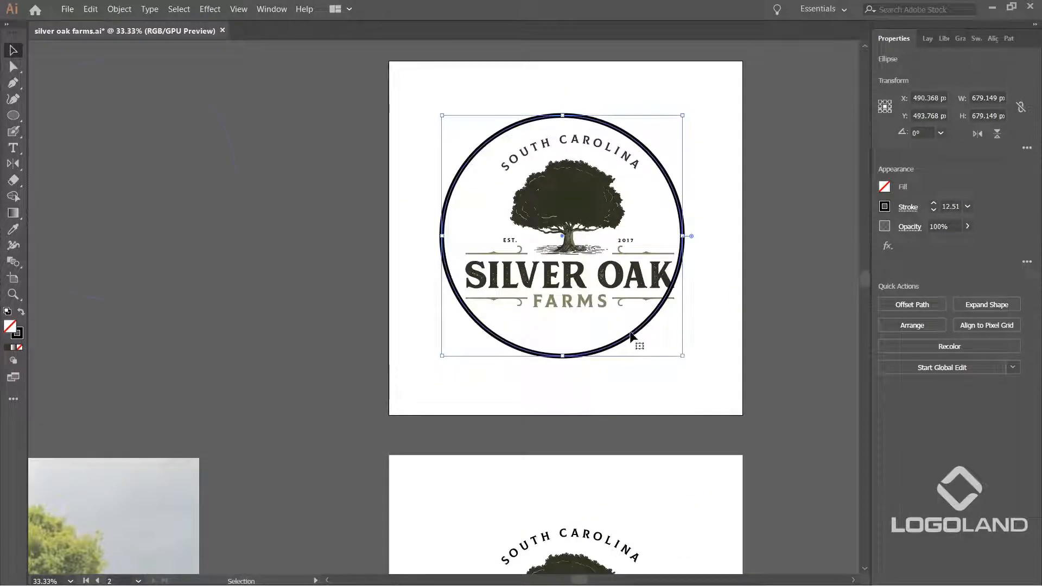
left_click_drag(631, 332, 184, 281)
Move the four ornamental dividers onto the pasteboard on either side and the FARMS text below the artboard.
left_click(481, 362)
scroll(580, 297, "up", 1)
left_click_drag(721, 298, 313, 283)
left_click_drag(272, 216, 685, 222)
left_click_drag(337, 325, 618, 281)
left_click_drag(322, 179, 58, 274)
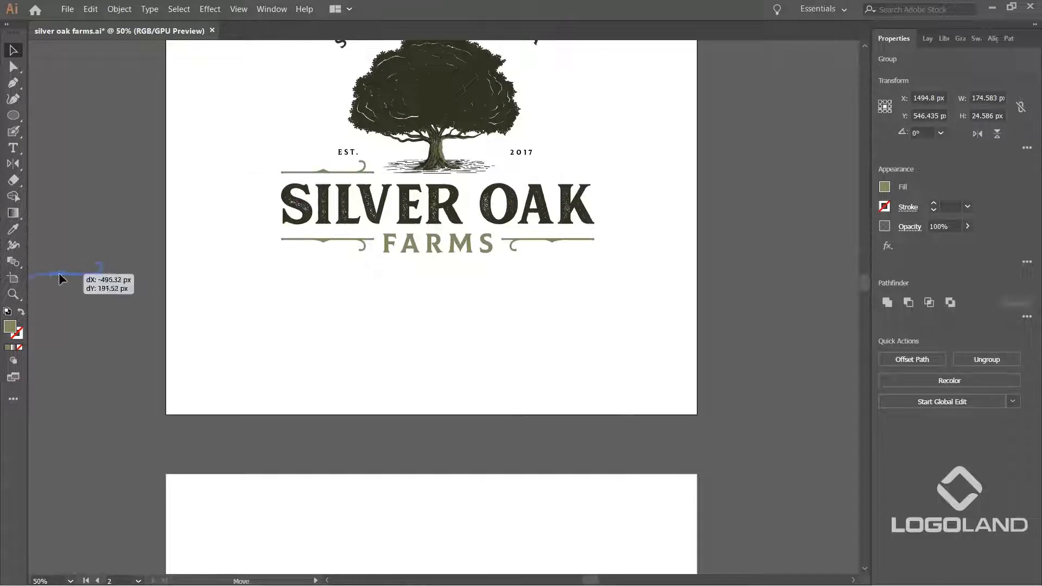
left_click_drag(349, 242, 75, 407)
left_click_drag(540, 243, 798, 287)
left_click_drag(465, 241, 459, 444)
left_click_drag(522, 254, 499, 394)
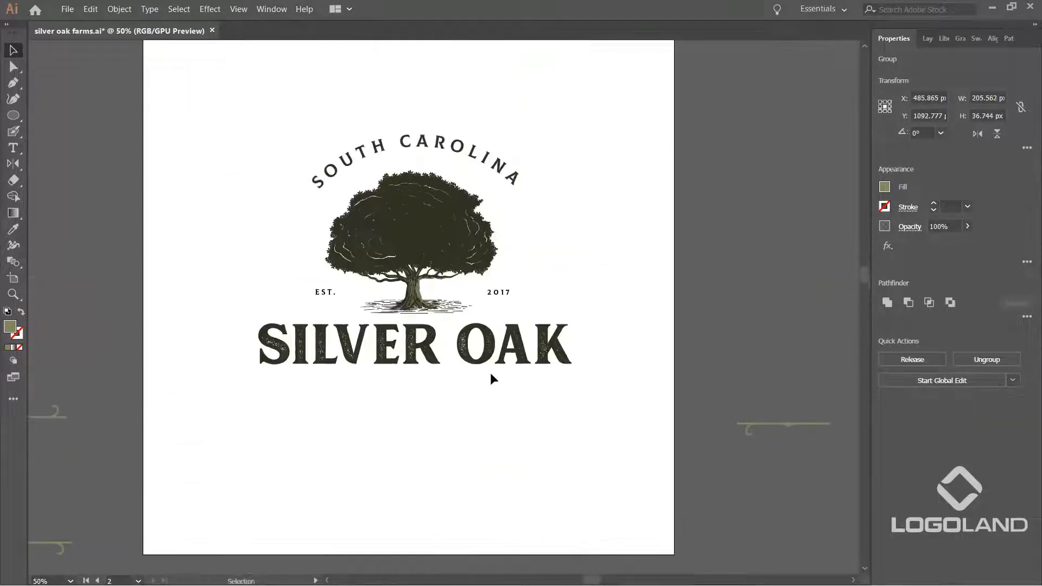
Bring the circle back over the logo and scale it down to about 530 px wide around the tree.
key("ctrl+minus")
left_click_drag(97, 236, 553, 290)
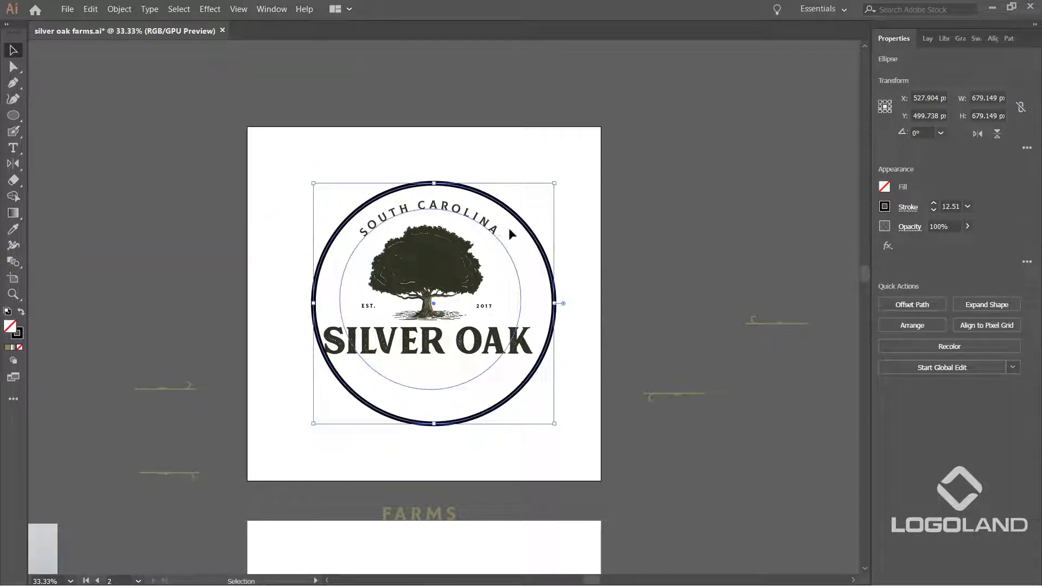
left_click_drag(512, 210, 505, 215)
scroll(513, 217, "up", 1)
left_click_drag(565, 175, 538, 213)
scroll(504, 312, "up", 1)
left_click_drag(558, 254, 565, 258)
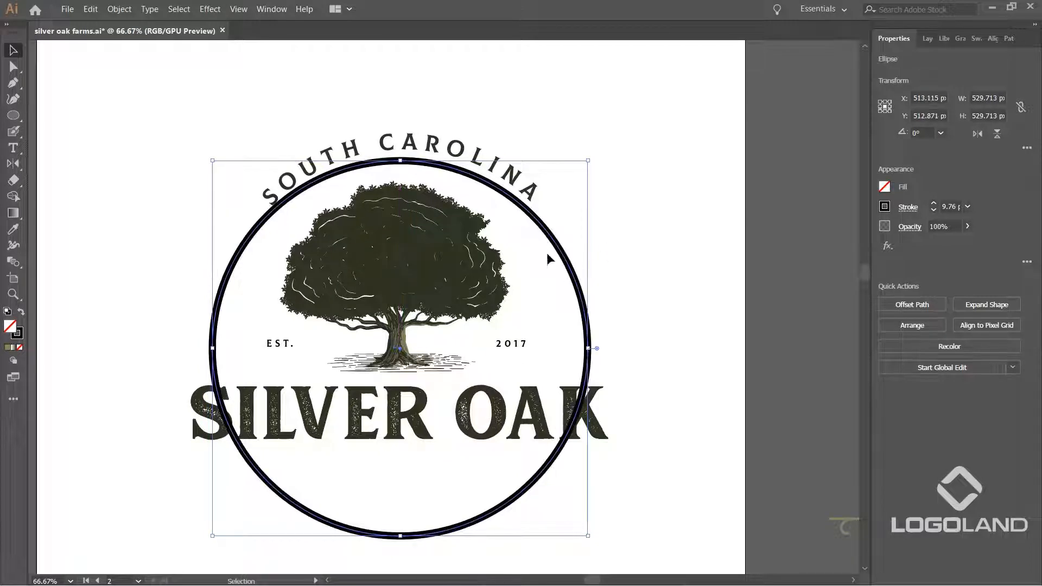
left_click(589, 235)
Move the curved SOUTH CAROLINA text off the artboard onto the pasteboard.
scroll(469, 159, "down", 2)
left_click_drag(470, 160, 134, 178)
scroll(471, 233, "up", 1)
left_click(506, 227)
scroll(506, 227, "up", 2)
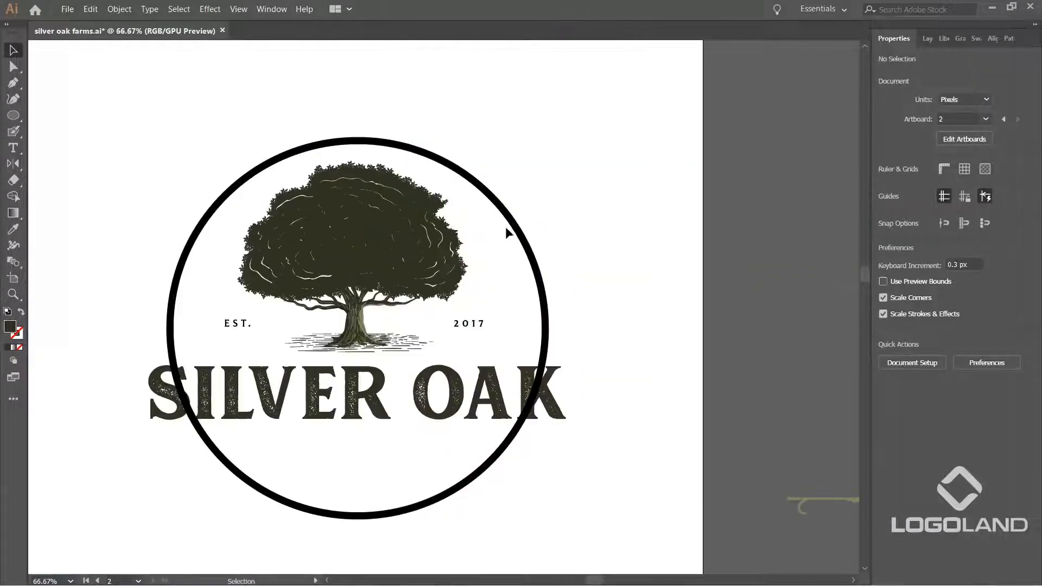
Scale the circle around the tree down slightly to about 512 px wide.
left_click(523, 242)
left_click_drag(509, 257, 587, 234)
scroll(545, 180, "down", 2)
scroll(545, 181, "up", 2)
left_click_drag(621, 112, 616, 118)
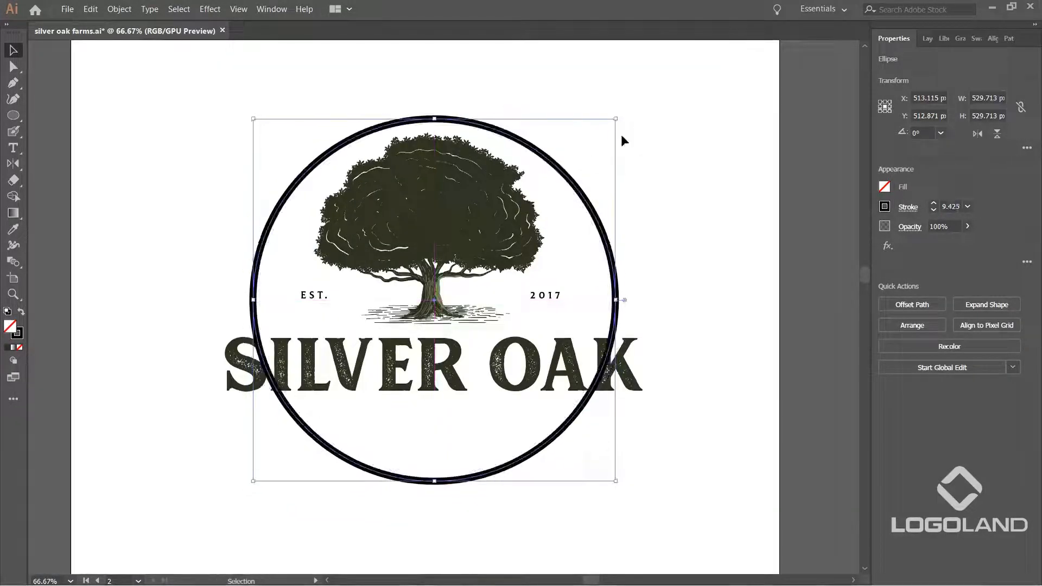
left_click_drag(639, 211, 657, 199)
scroll(558, 158, "up", 1)
left_click_drag(565, 246, 593, 210)
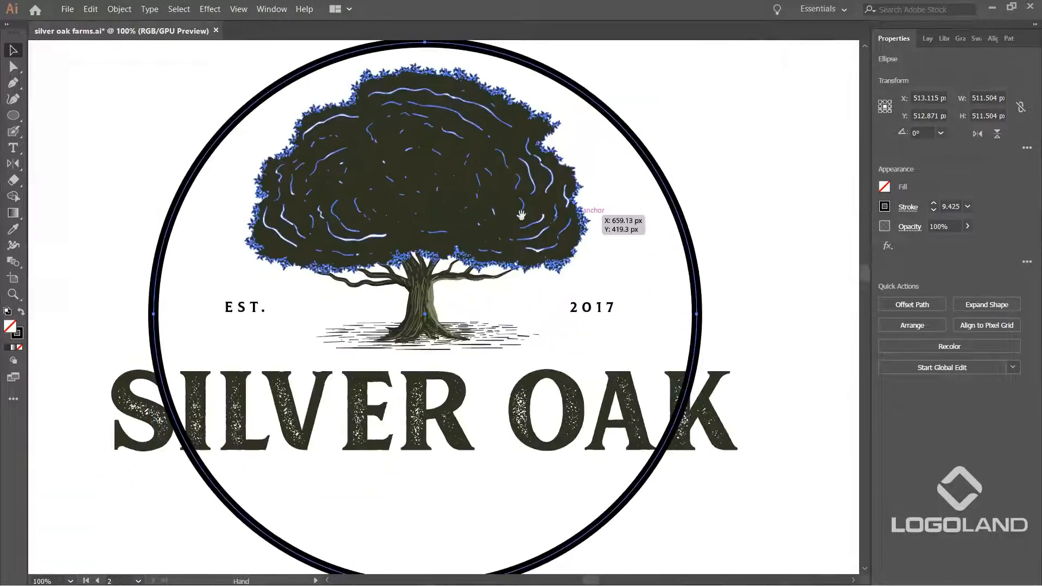
Center the tree illustration horizontally on the circle.
left_click(443, 232)
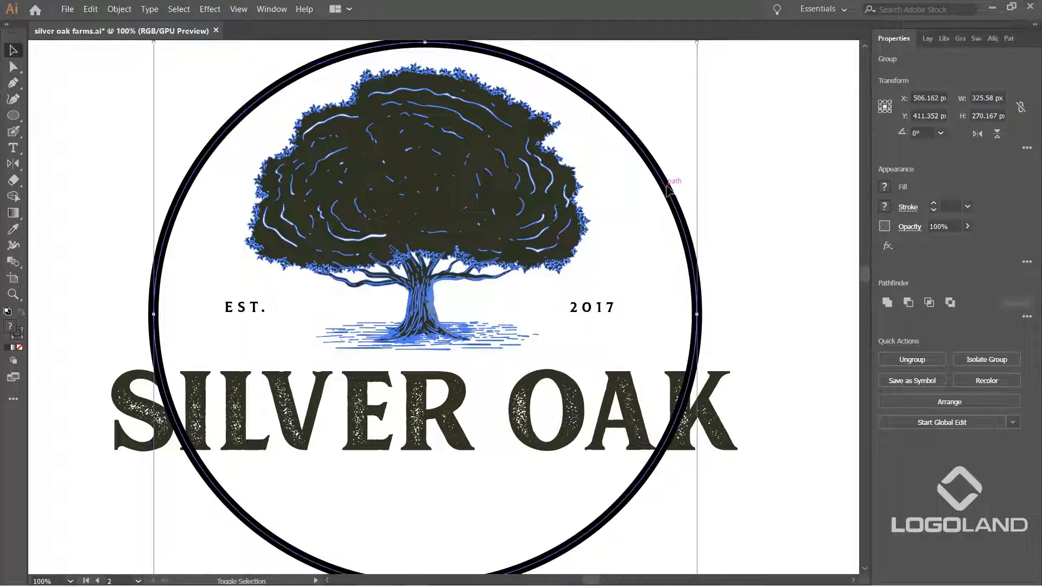
left_click(669, 194, "shift")
left_click(931, 302)
left_click(796, 214)
Move the EST. text closer to the tree trunk and group it with the 2017 text.
scroll(658, 216, "down", 1)
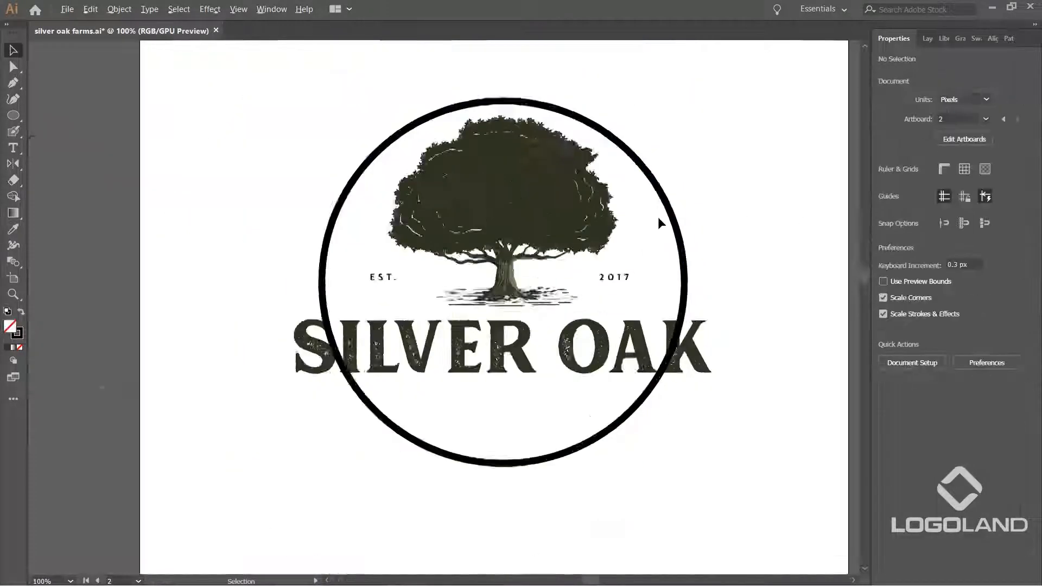
scroll(502, 298, "up", 2)
mouse_move(270, 262)
left_mouse_down()
mouse_move(212, 257)
mouse_move(262, 249)
left_mouse_up()
left_click(701, 250, "shift")
scroll(549, 233, "down", 2)
left_click(498, 230)
scroll(294, 233, "up", 5)
left_click_drag(304, 483, 318, 327)
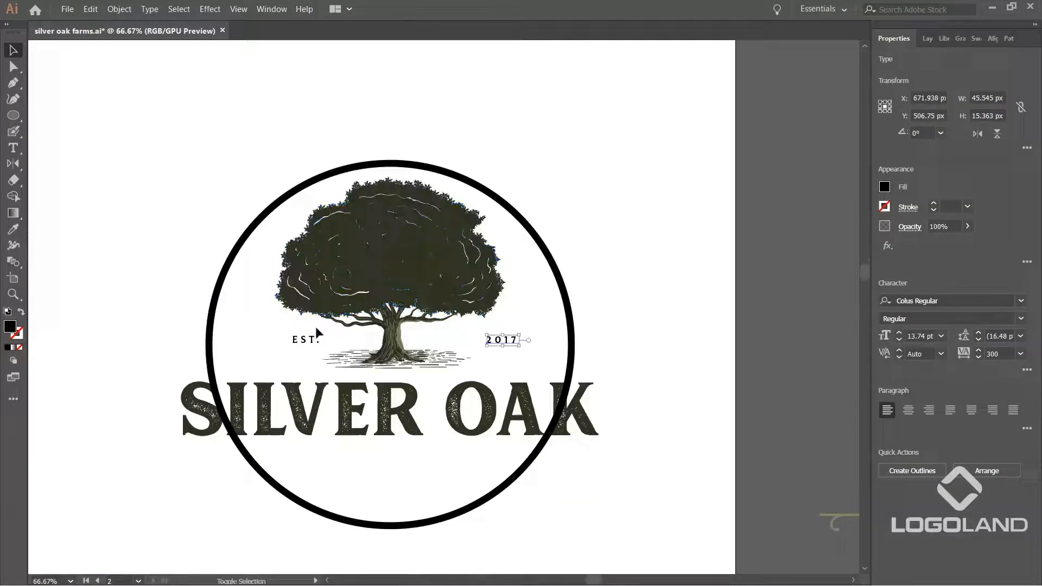
key("ctrl+g")
Center the EST. and 2017 group horizontally on the circle.
left_click(722, 317)
scroll(460, 339, "up", 1)
left_click(518, 342)
left_click(629, 310, "shift")
left_click(637, 313)
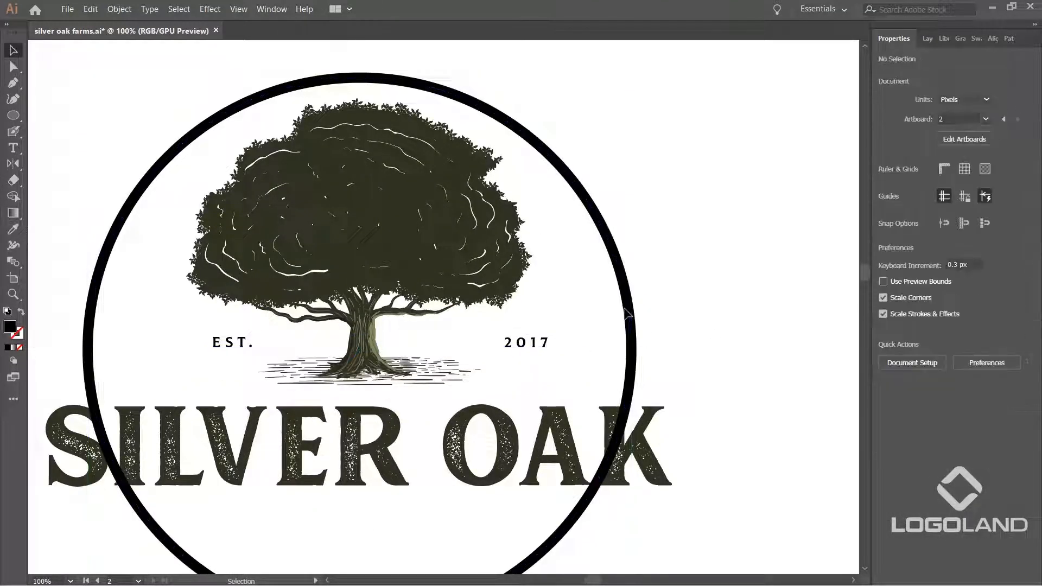
left_click(523, 344)
left_click(627, 301, "shift")
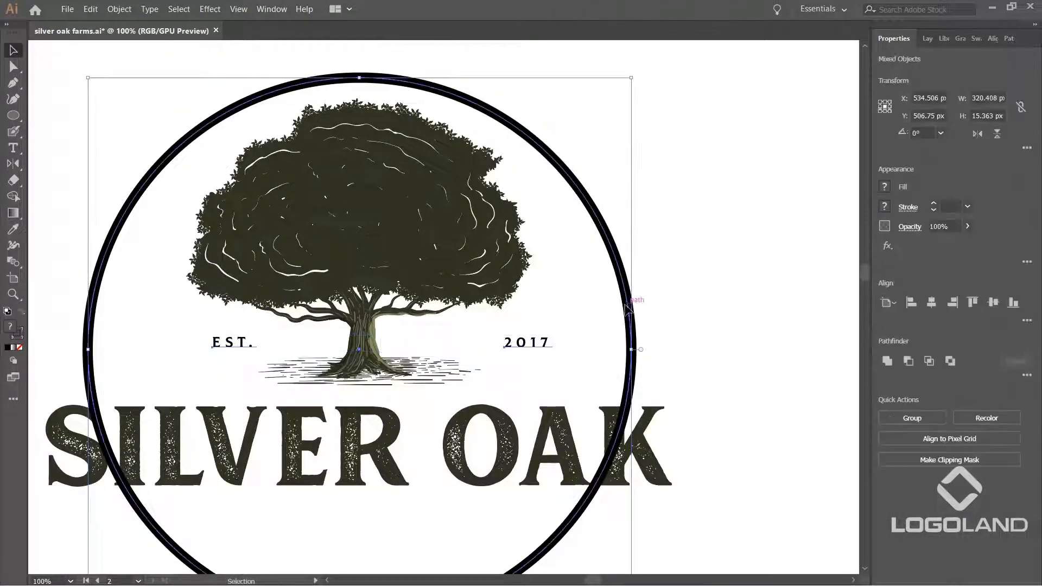
left_click(930, 305)
left_click(694, 248)
left_click_drag(694, 247, 671, 201)
left_click(461, 204)
double_click(595, 210)
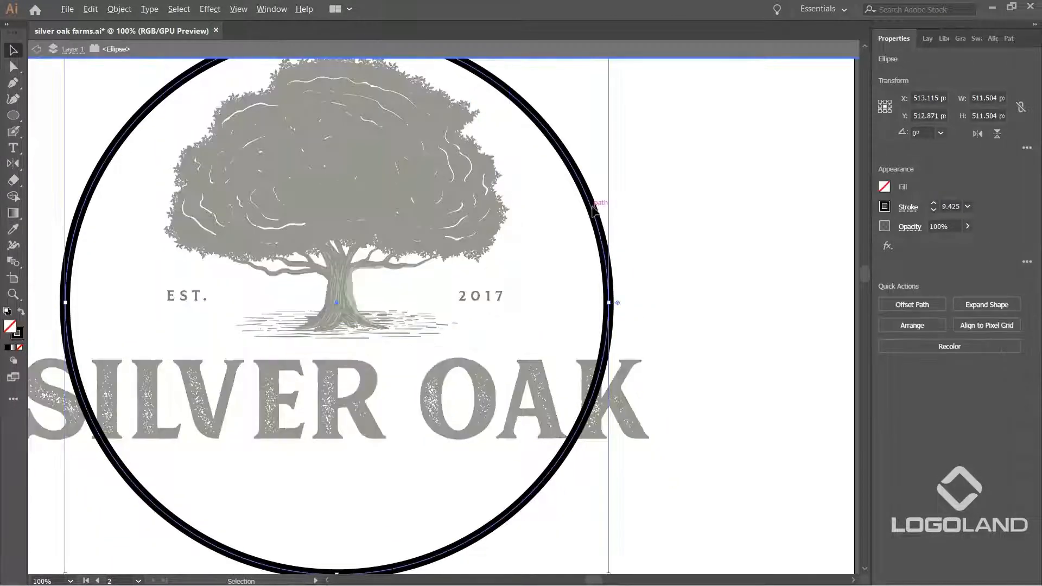
double_click(658, 211)
Realign the tree to the circle's horizontal center, using the circle as the key object.
left_click(486, 212)
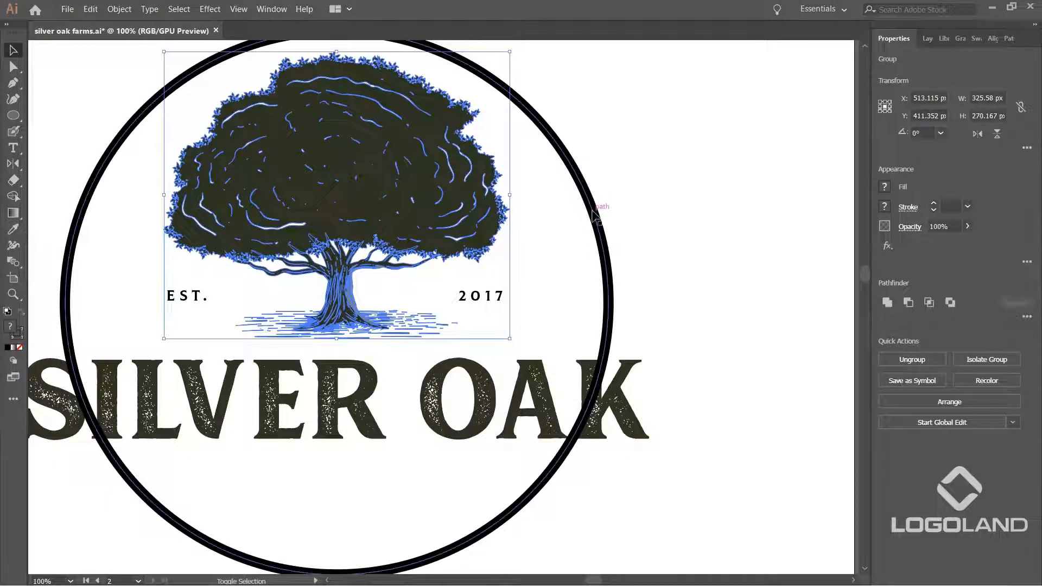
left_click(596, 224, "shift")
left_click(597, 219)
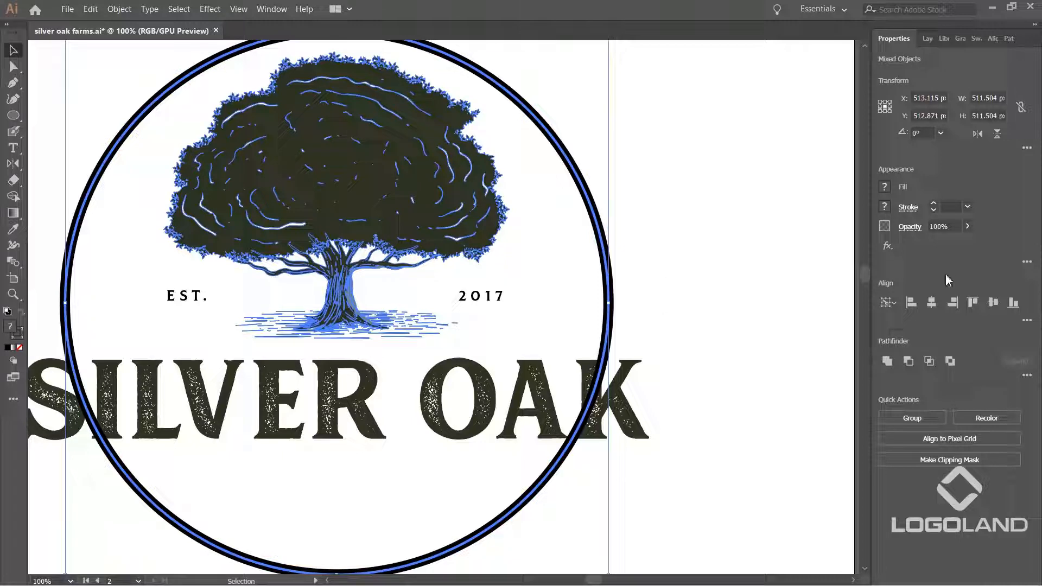
left_click(661, 237)
Center the SILVER OAK text horizontally on the circle and move it slightly up toward the tree.
scroll(661, 238, "down", 2)
left_click(596, 322)
left_click(630, 260, "shift")
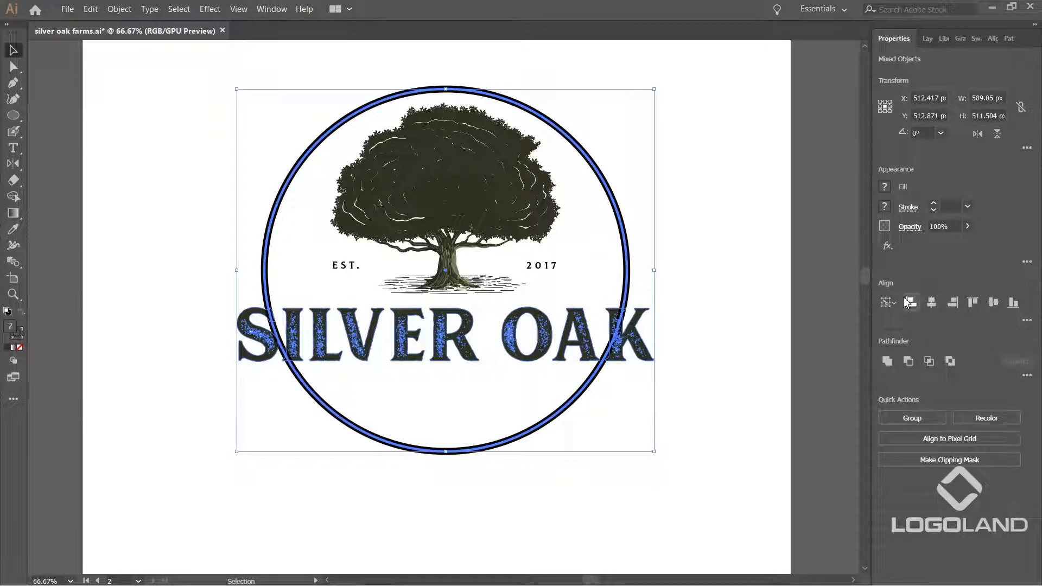
left_click(724, 271)
scroll(559, 326, "up", 2)
left_click_drag(544, 359, 544, 349)
left_click(728, 275)
scroll(524, 191, "down", 2)
left_click_drag(530, 195, 540, 241)
scroll(548, 220, "up", 1)
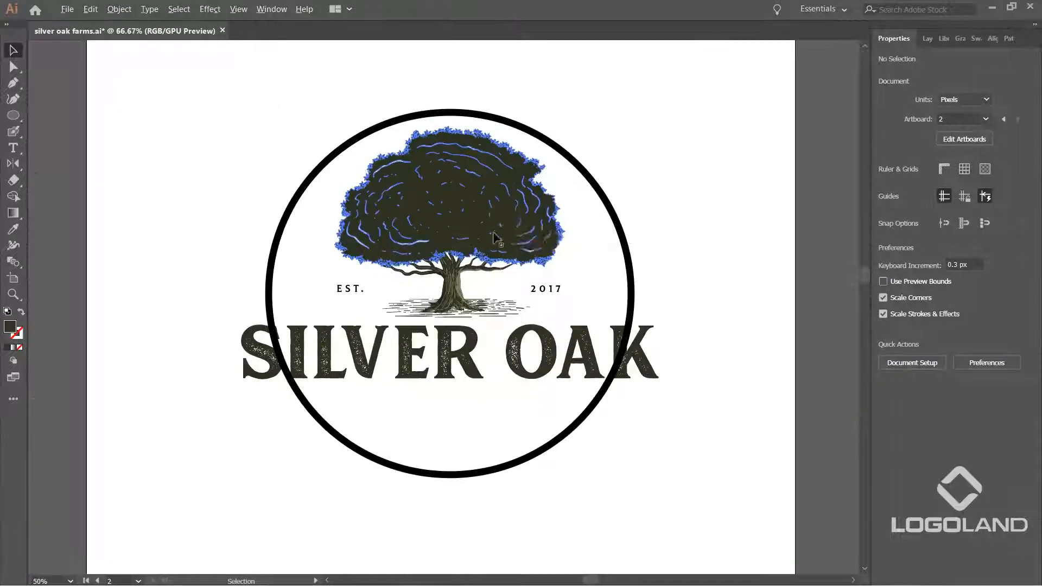
scroll(602, 231, "up", 1)
scroll(587, 303, "down", 1)
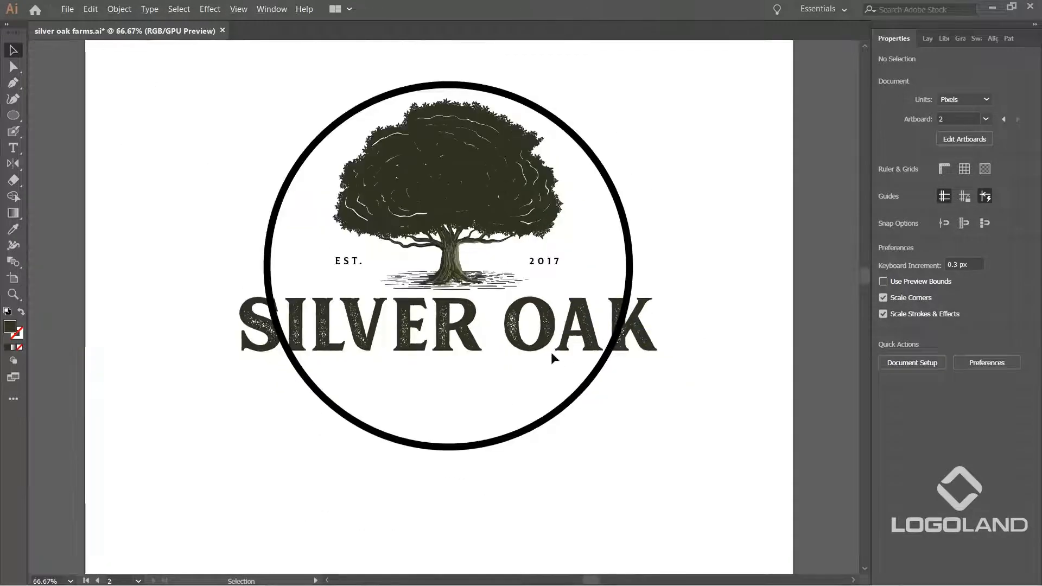
scroll(555, 359, "up", 1)
scroll(558, 361, "down", 1)
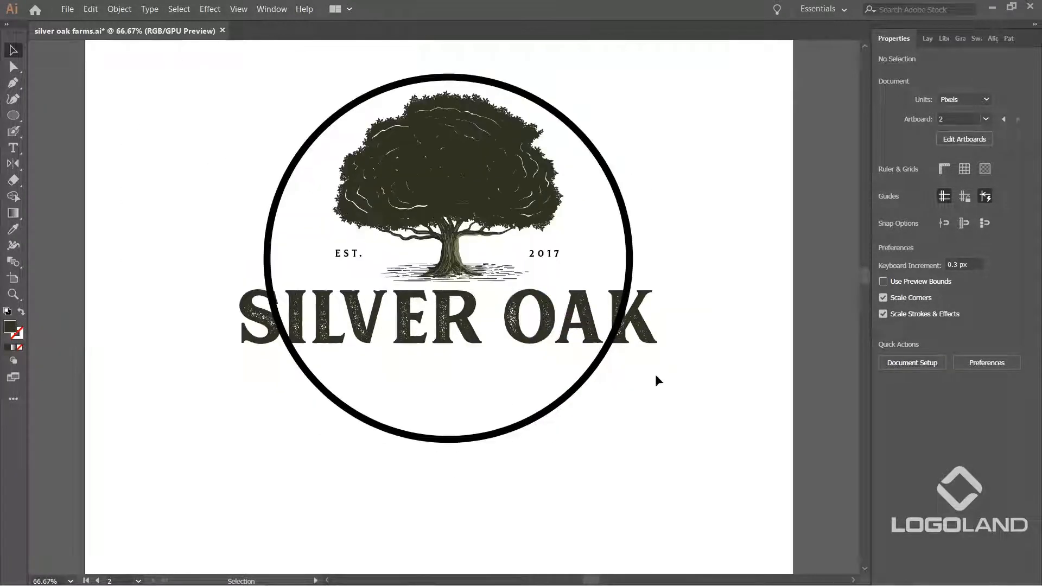
Set the circle's stroke weight to 7 pt.
left_click(630, 214)
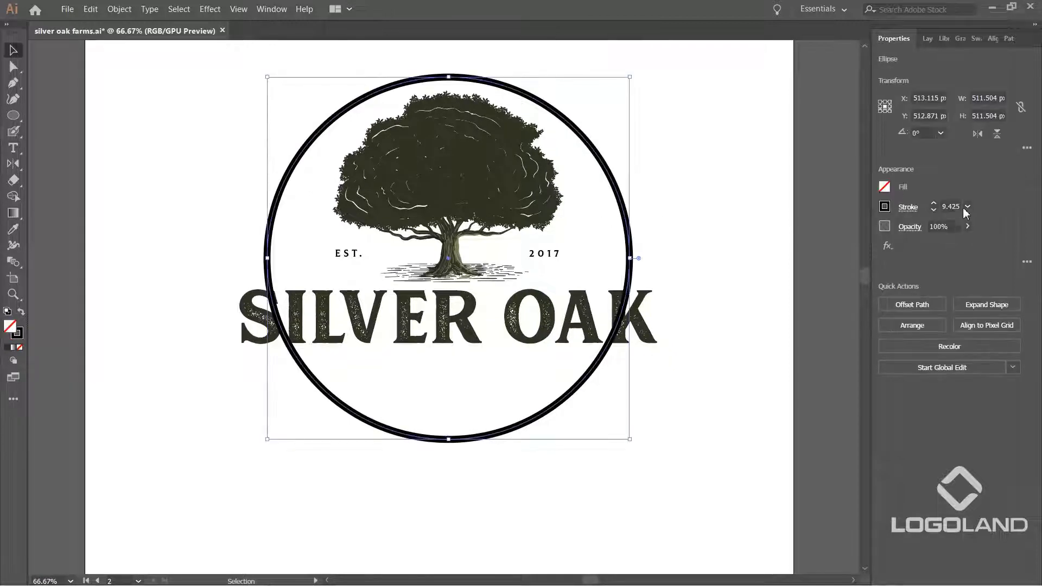
left_click(967, 207)
scroll(578, 174, "up", 3)
scroll(612, 220, "down", 2)
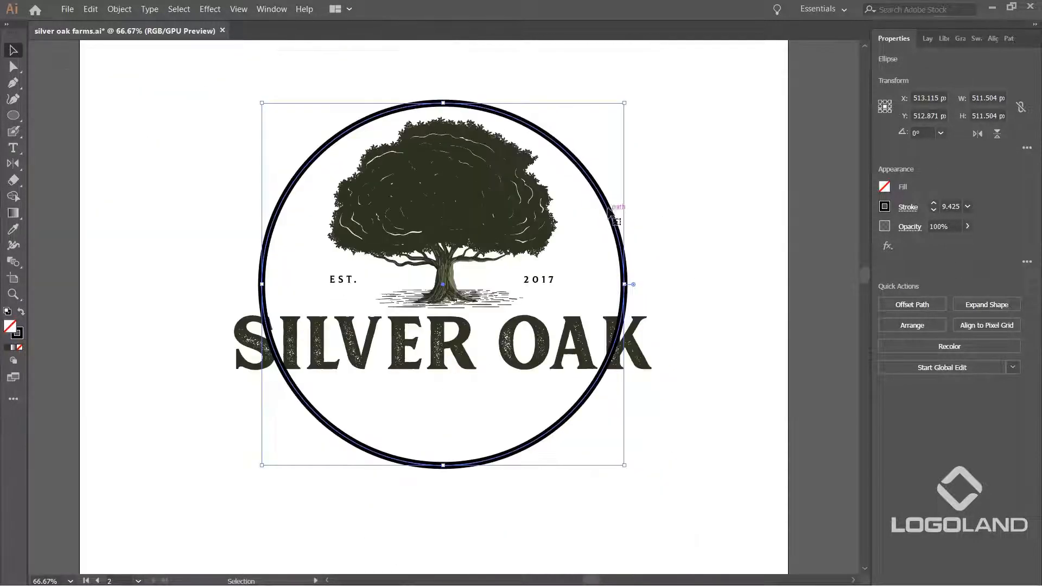
left_click(967, 206)
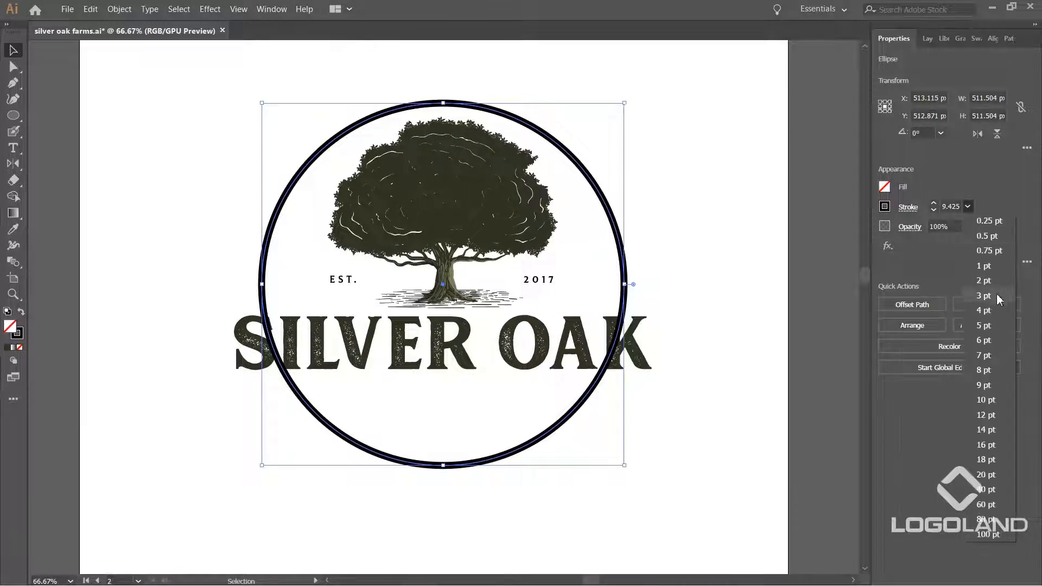
left_click(985, 357)
left_click(742, 227)
Duplicate the circle in place and scale the copy down from its center to about 495 px.
scroll(666, 206, "up", 1)
left_click(582, 222)
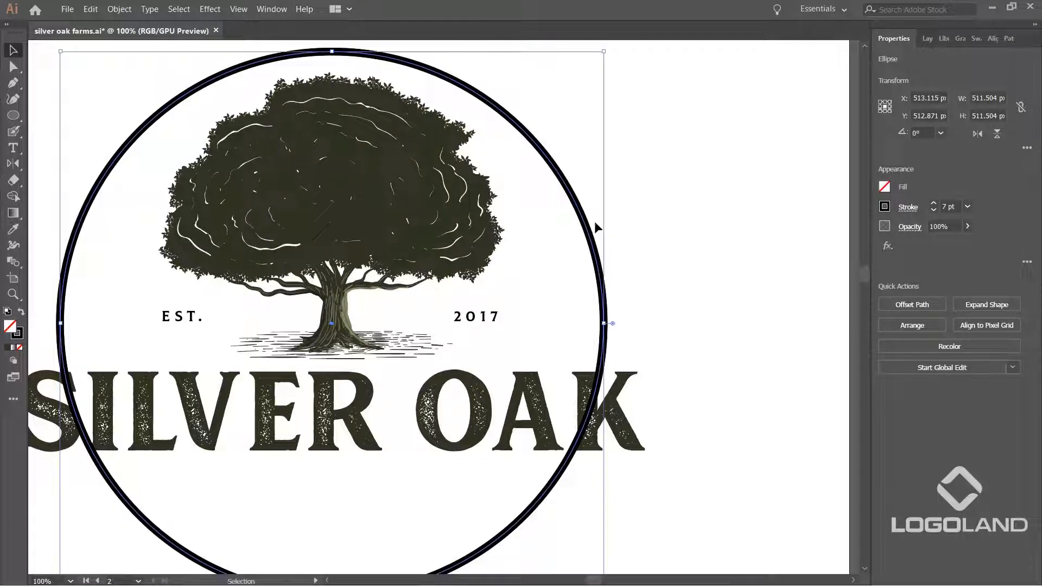
scroll(593, 220, "up", 2)
left_click_drag(641, 76, 629, 96)
scroll(629, 96, "down", 2)
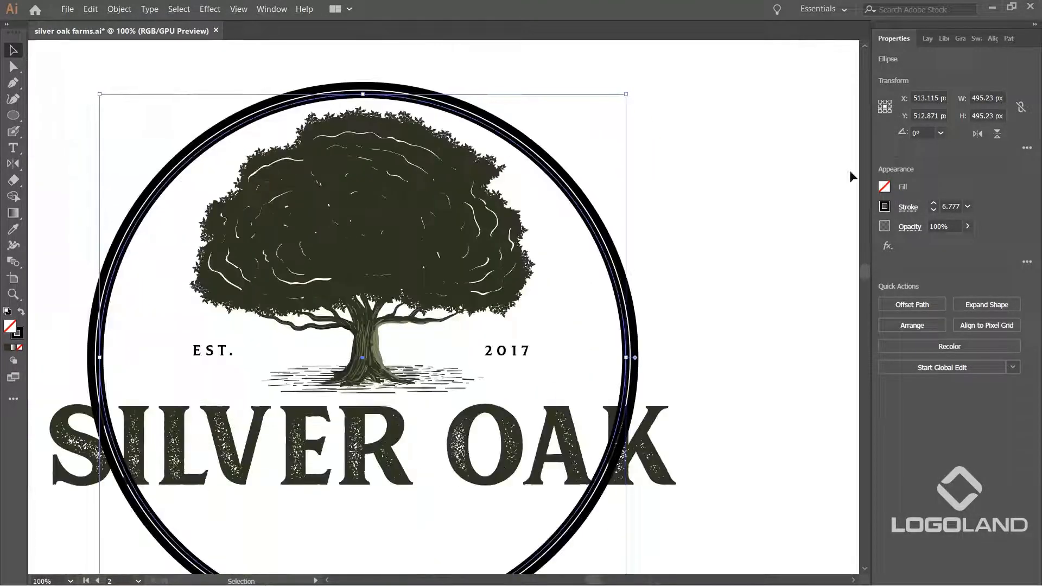
Set the inner circle's stroke weight to 3 pt.
left_click(968, 206)
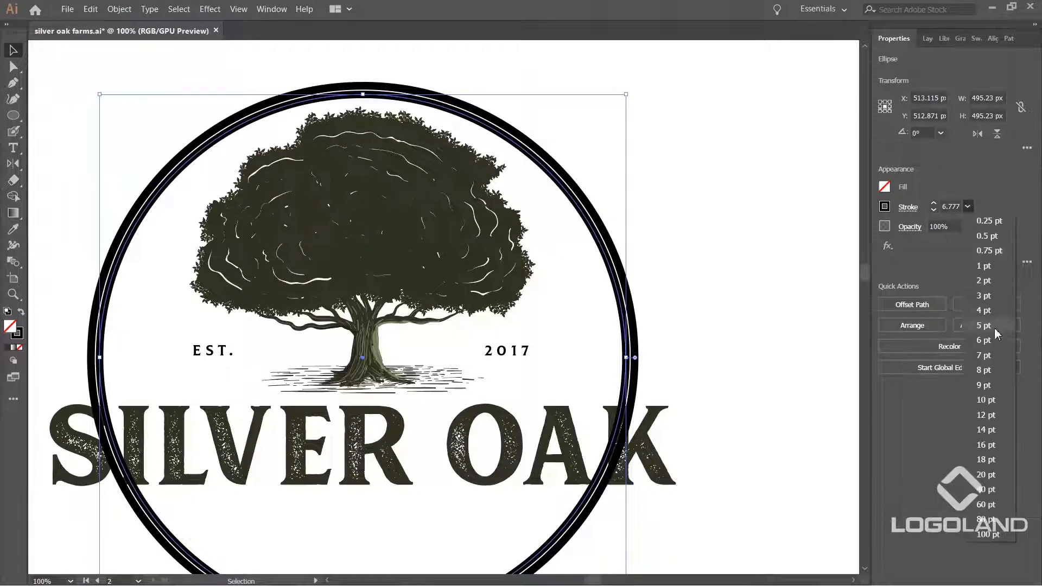
left_click(987, 297)
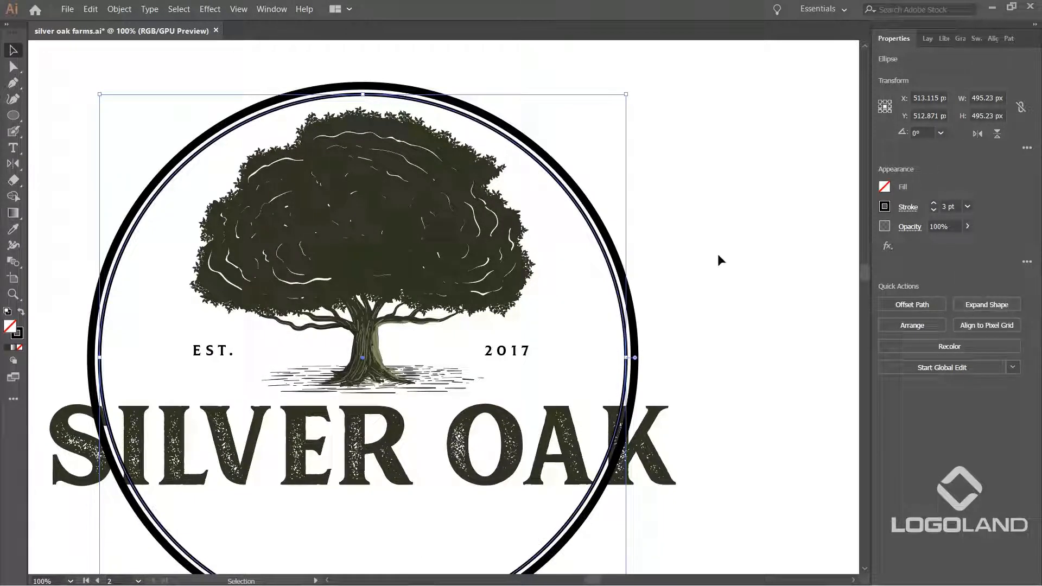
scroll(681, 232, "down", 2)
left_click(702, 296)
Enlarge the inner circle from its center to about 499 px, bringing it closer to the outer ring.
scroll(668, 212, "up", 4)
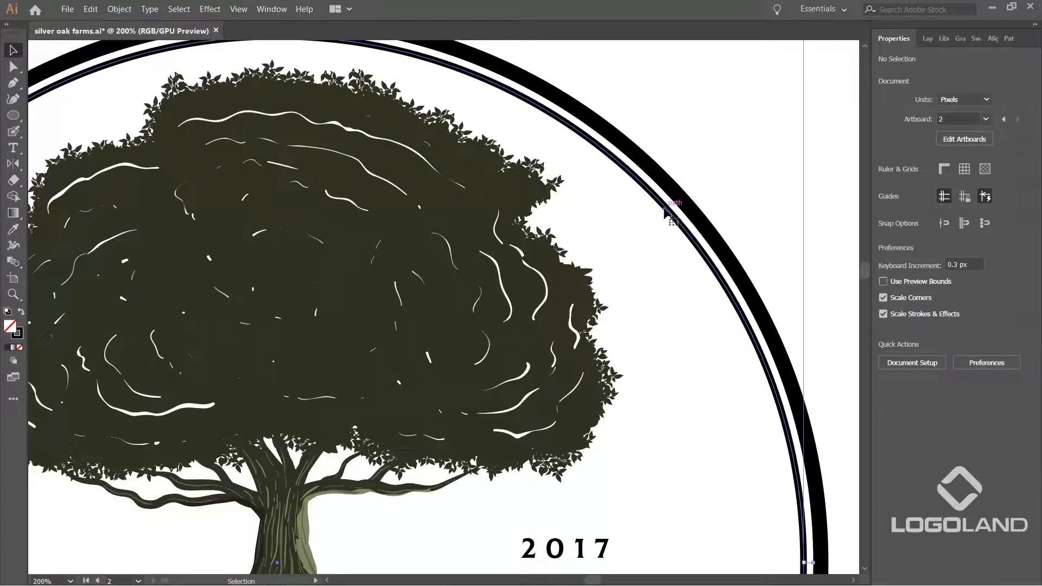
left_click(664, 209)
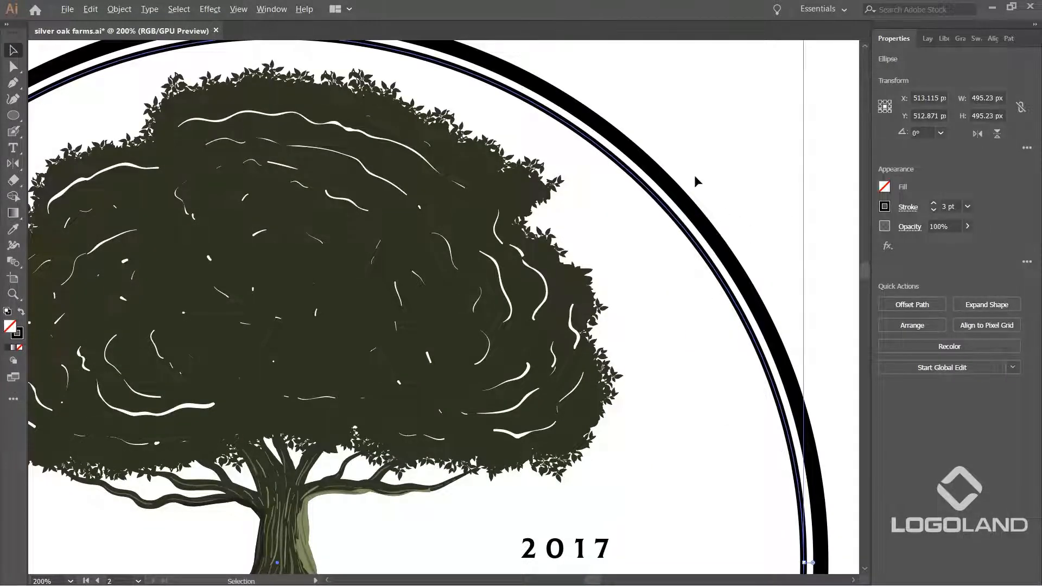
scroll(694, 175, "down", 2)
left_click_drag(757, 98, 759, 95)
left_click(695, 179)
scroll(698, 209, "down", 1)
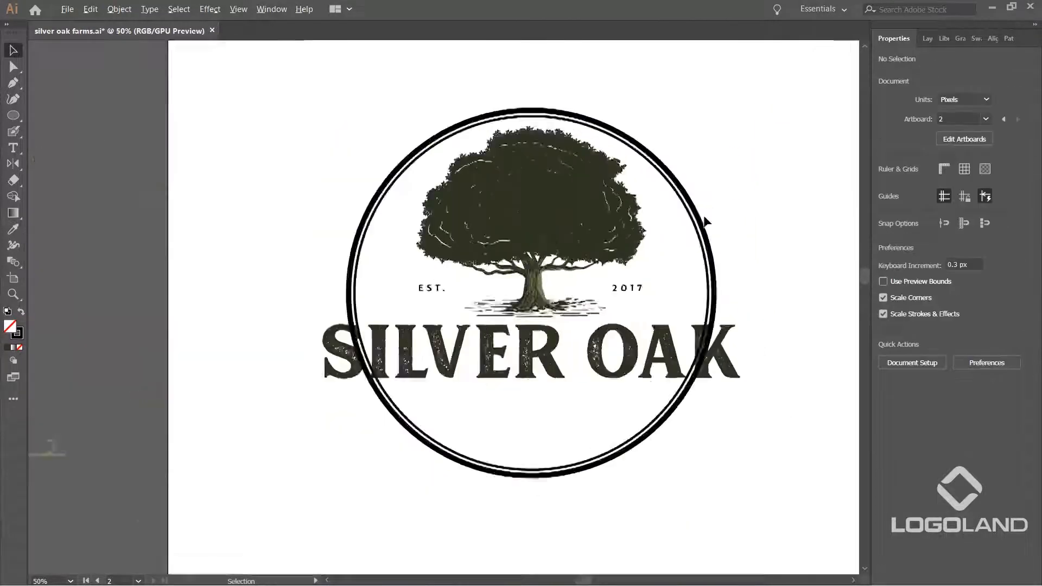
Thicken the inner circle's stroke to 4 pt.
scroll(686, 220, "up", 2)
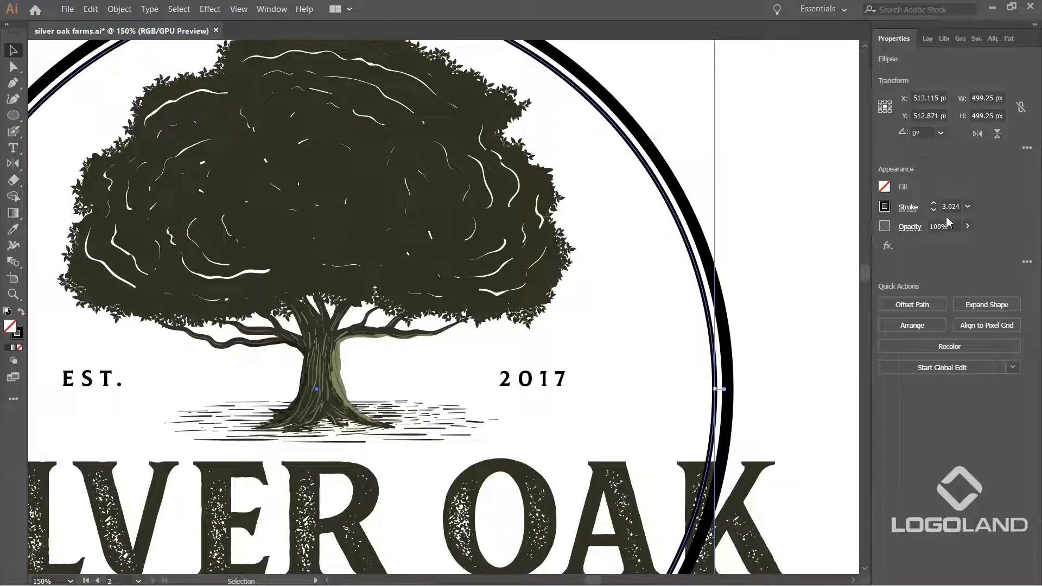
left_click(967, 206)
left_click(981, 312)
left_click(711, 202)
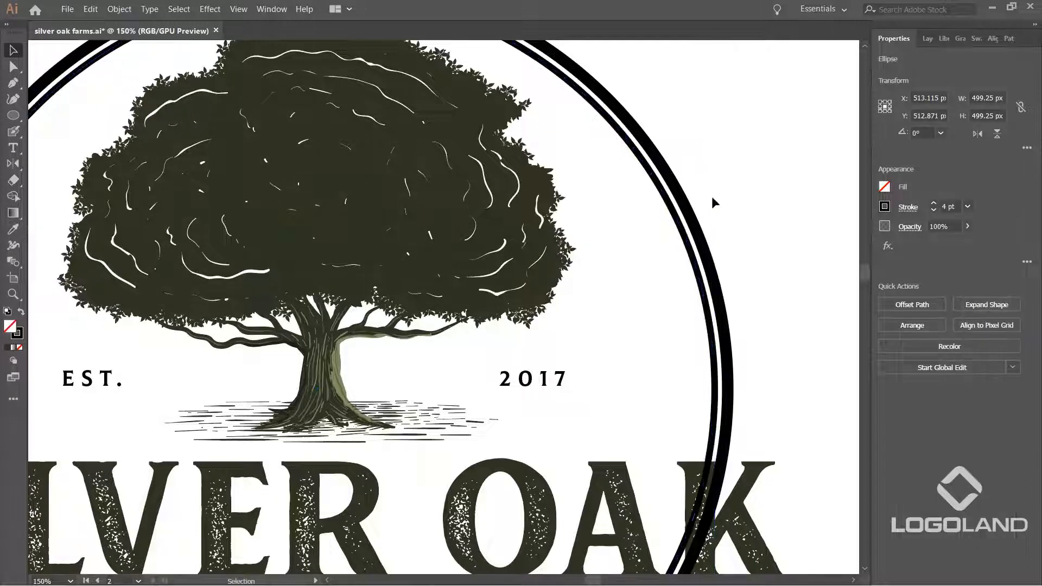
scroll(728, 193, "down", 2)
Shrink the inner circle very slightly from its center to fine-tune the gap to the outer ring.
scroll(685, 217, "up", 3)
left_click(685, 219)
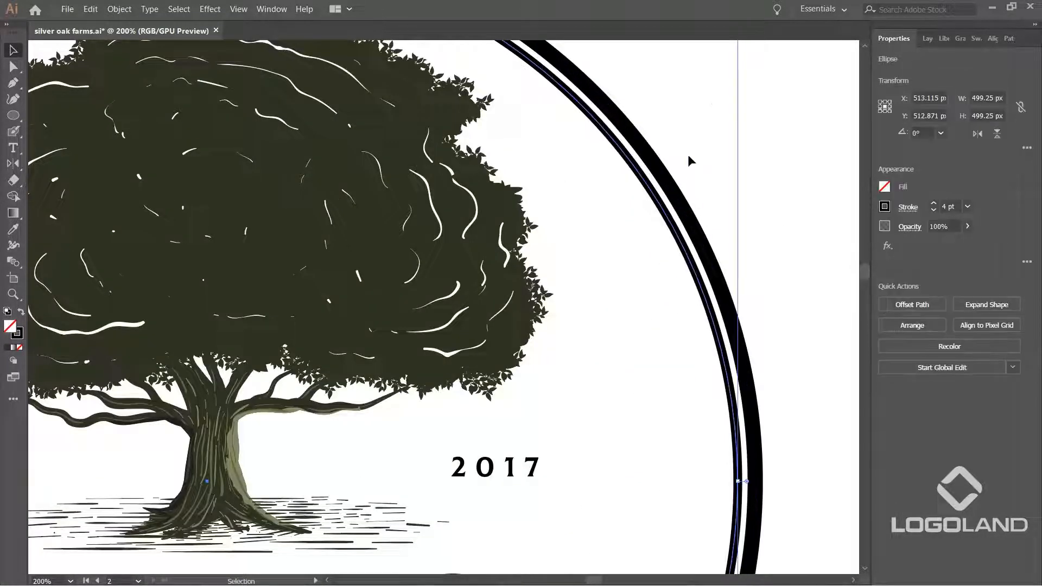
scroll(720, 192, "up", 2)
left_click_drag(733, 53, 732, 55)
scroll(721, 93, "down", 2)
left_click(720, 94)
Sample the olive green highlight of the tree trunk and add it to the swatches.
scroll(502, 328, "up", 2)
left_click_drag(502, 328, 516, 273)
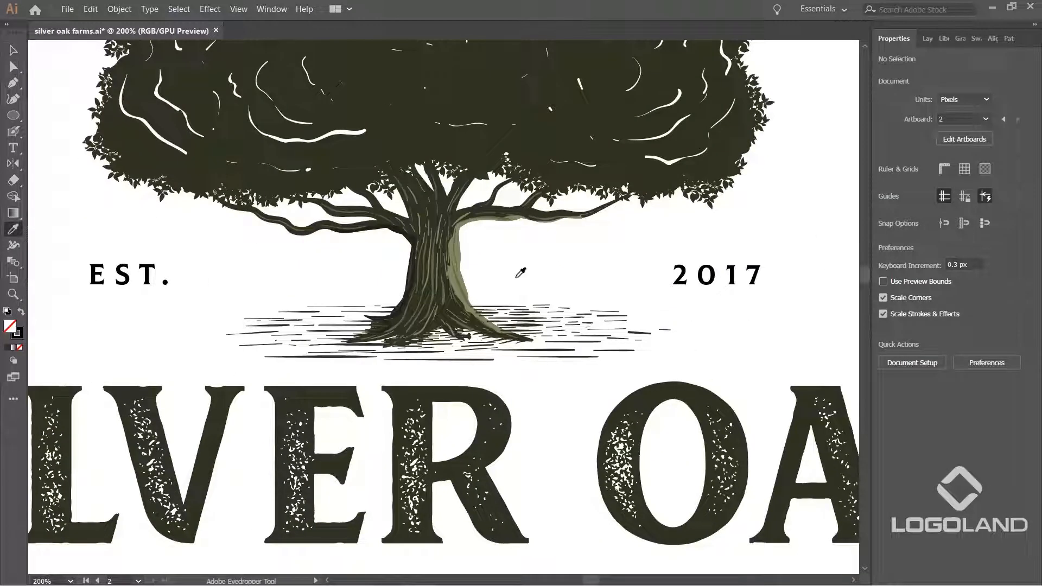
key("i")
scroll(464, 264, "up", 1)
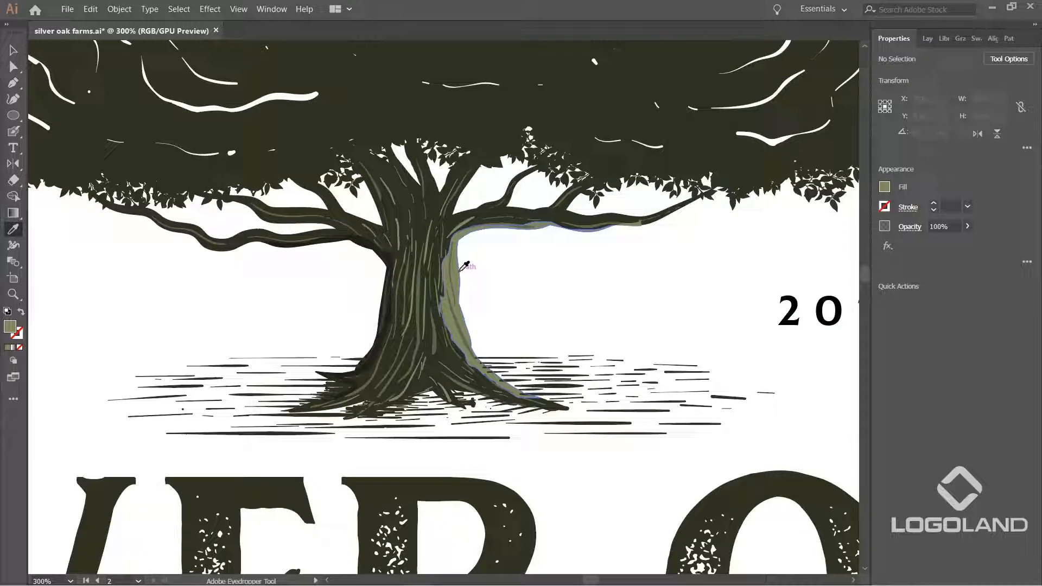
left_click(13, 50)
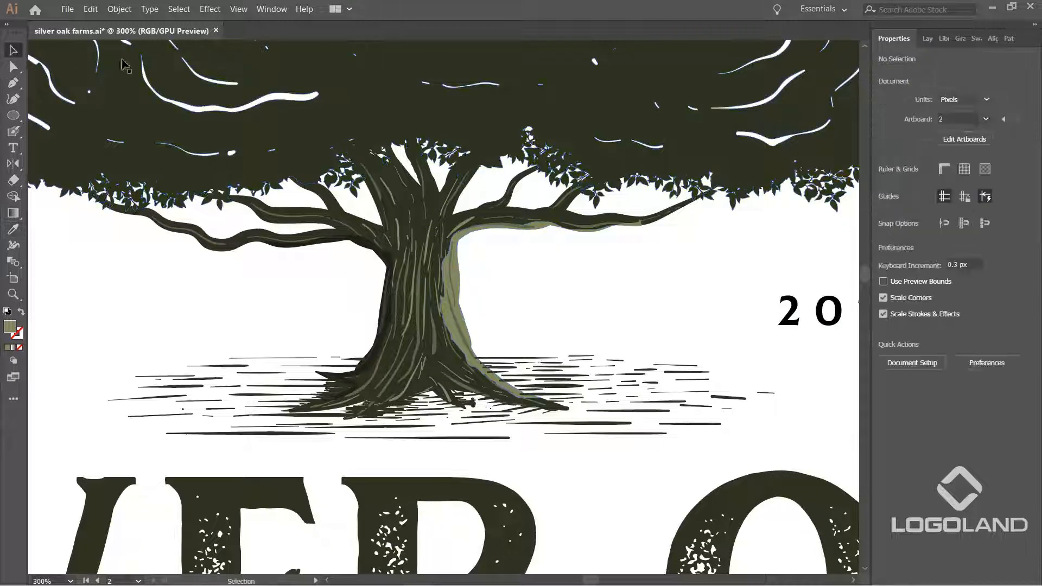
left_click(976, 40)
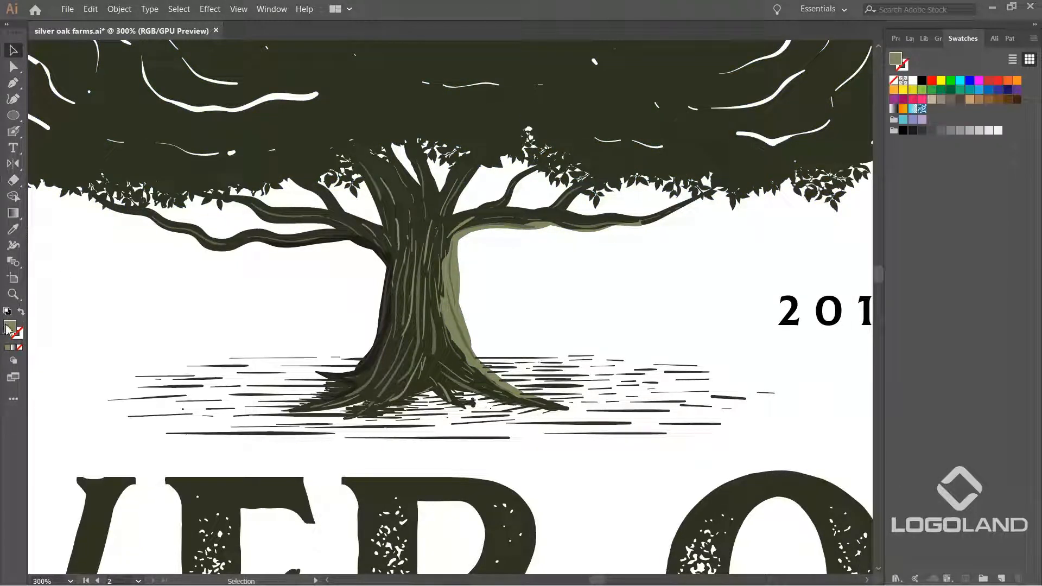
left_click_drag(852, 113, 942, 116)
Apply the new olive green swatch to the inner circle's stroke.
scroll(641, 213, "down", 2)
left_click_drag(745, 200, 632, 283)
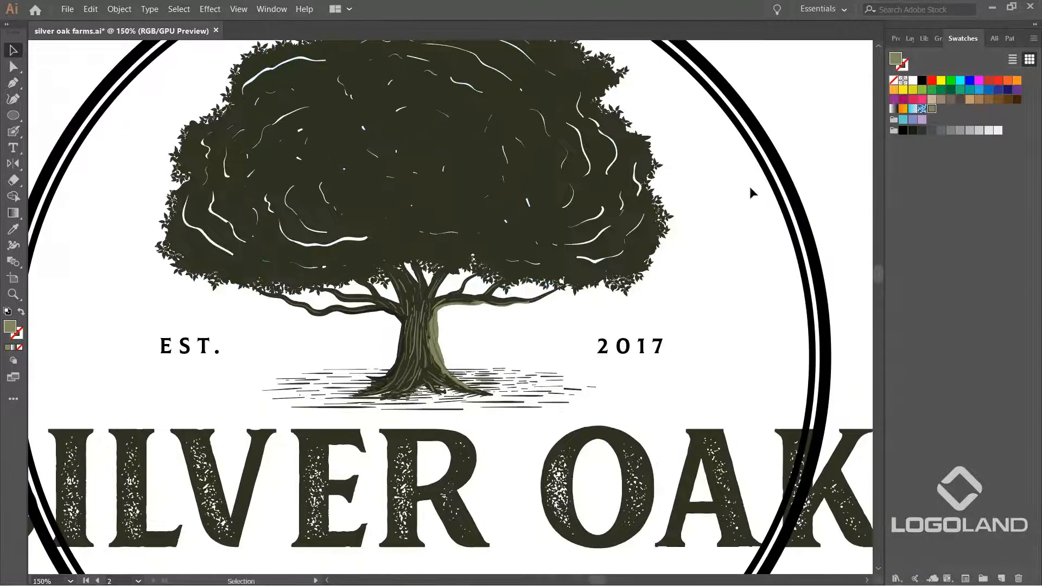
left_click(761, 161)
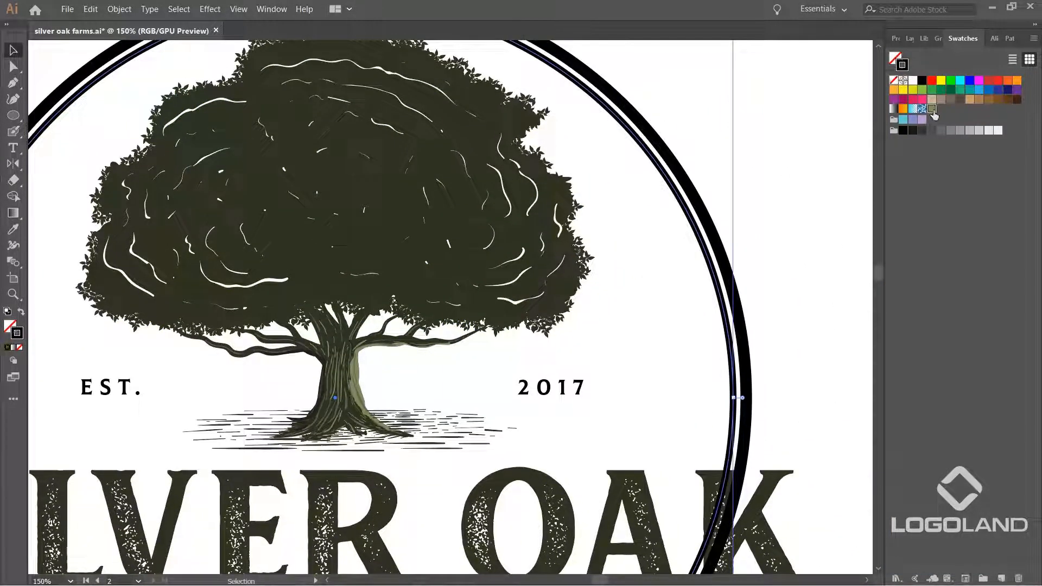
key("ctrl+0")
Place a backup copy of both circles outside the artboard, near the SOUTH CAROLINA text.
left_click_drag(738, 217, 169, 107)
left_click(779, 222)
scroll(779, 221, "down", 2)
left_click(510, 237)
scroll(510, 237, "down", 1)
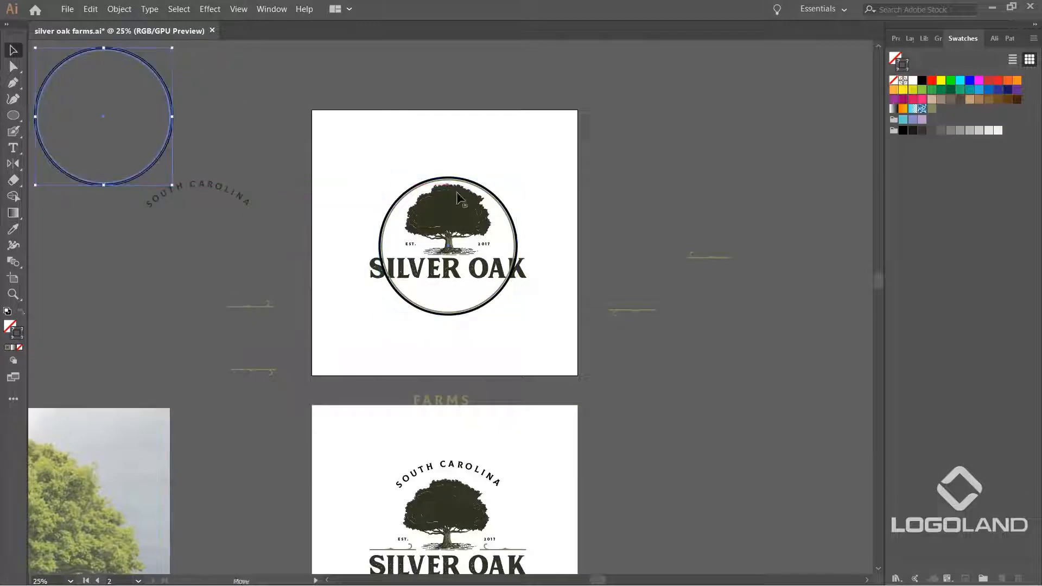
key("ctrl+1")
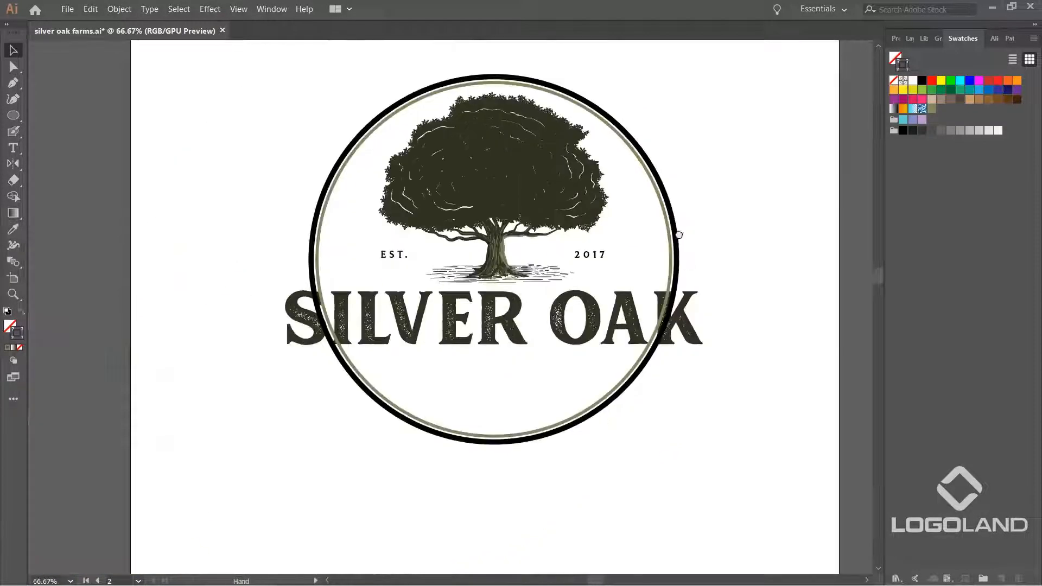
left_click_drag(678, 236, 690, 243)
scroll(690, 244, "down", 2)
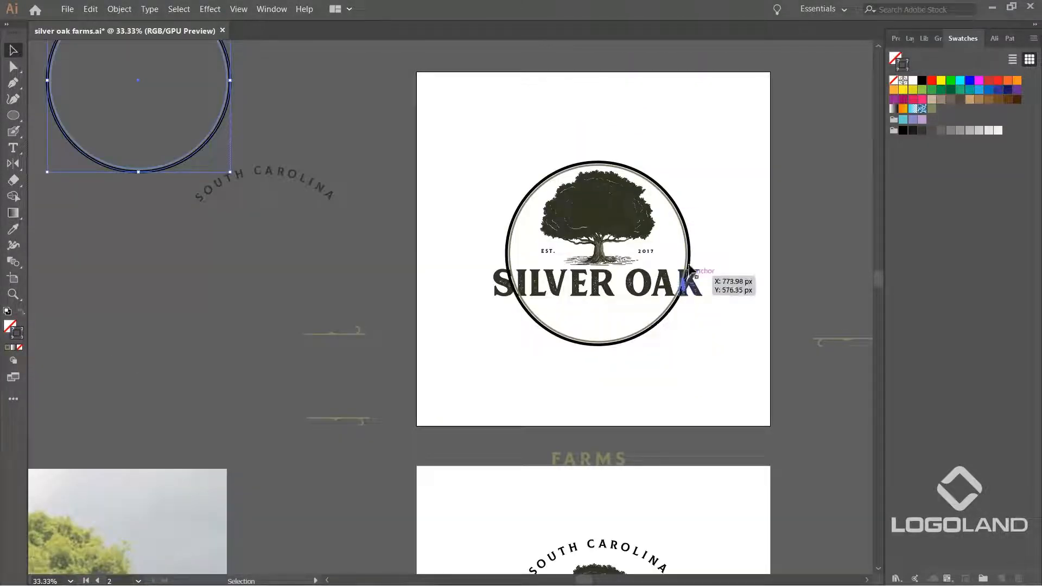
scroll(688, 245, "up", 1)
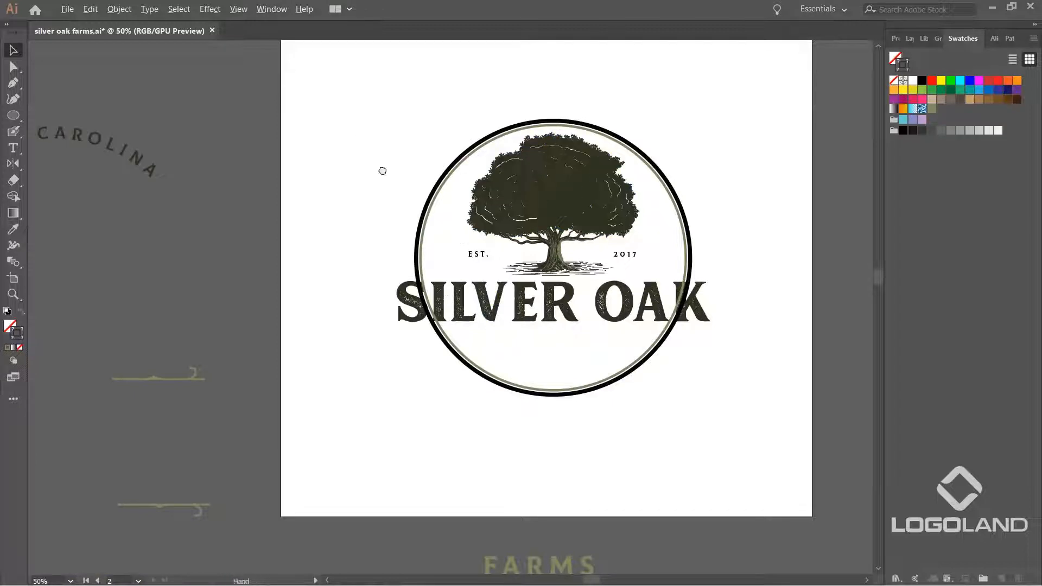
left_click_drag(381, 170, 664, 360)
scroll(550, 248, "up", 2)
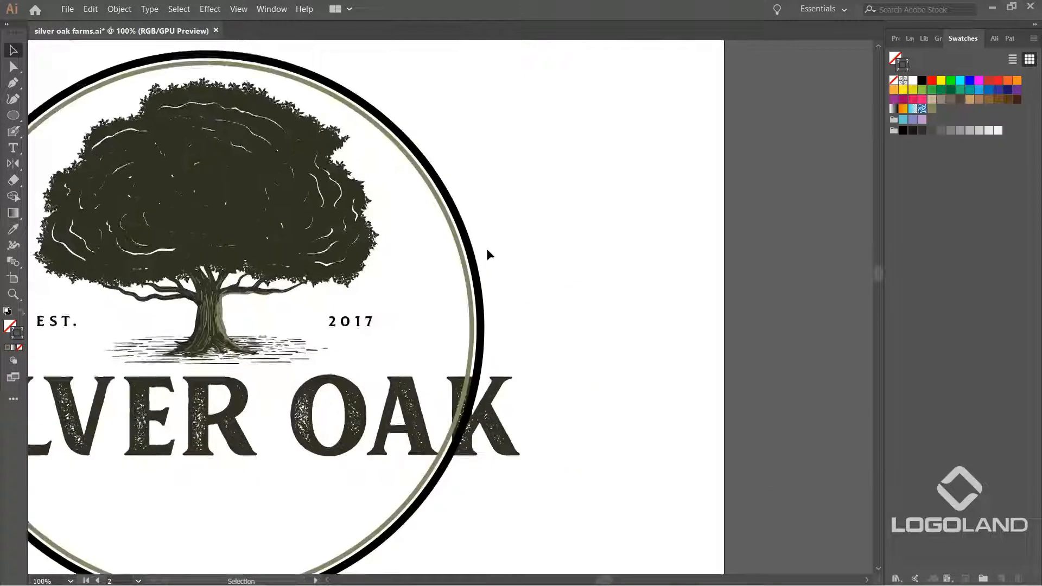
left_click_drag(491, 248, 705, 217)
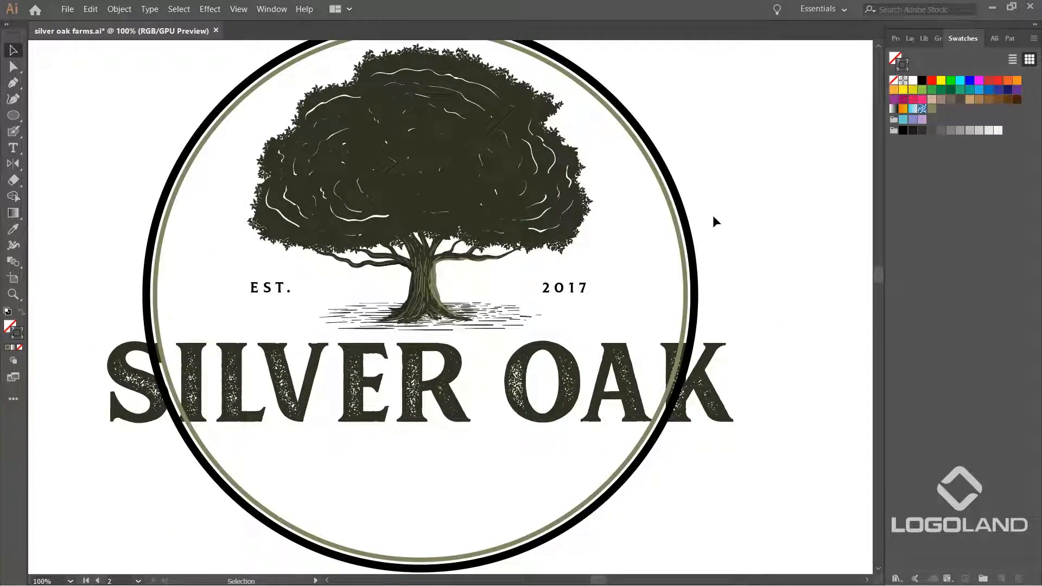
scroll(709, 214, "down", 1)
left_click_drag(713, 227, 682, 250)
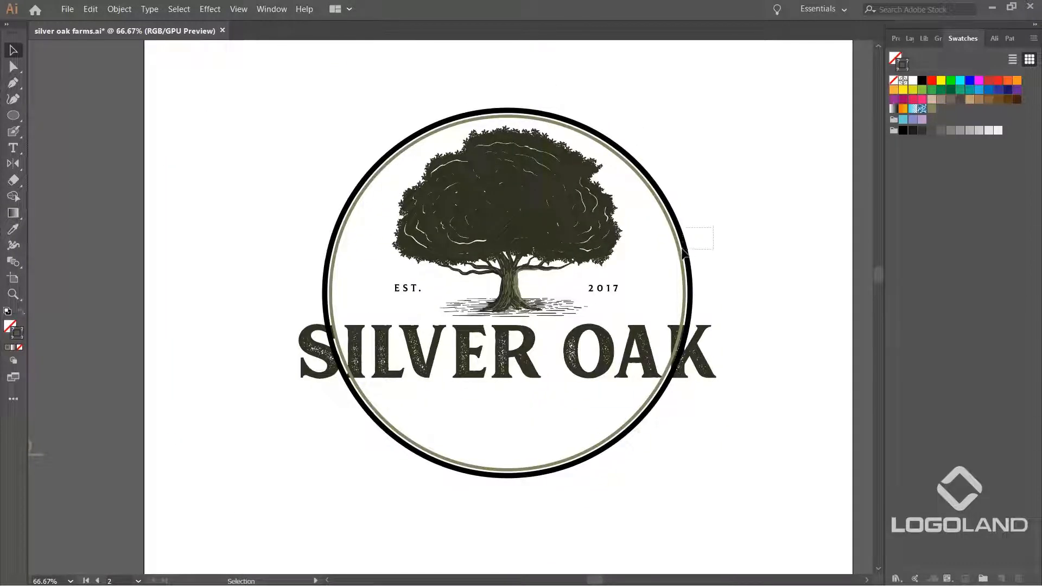
left_click(737, 217)
Scale the olive inner circle slightly smaller from its center to widen the gap between the rings.
scroll(672, 196, "up", 2)
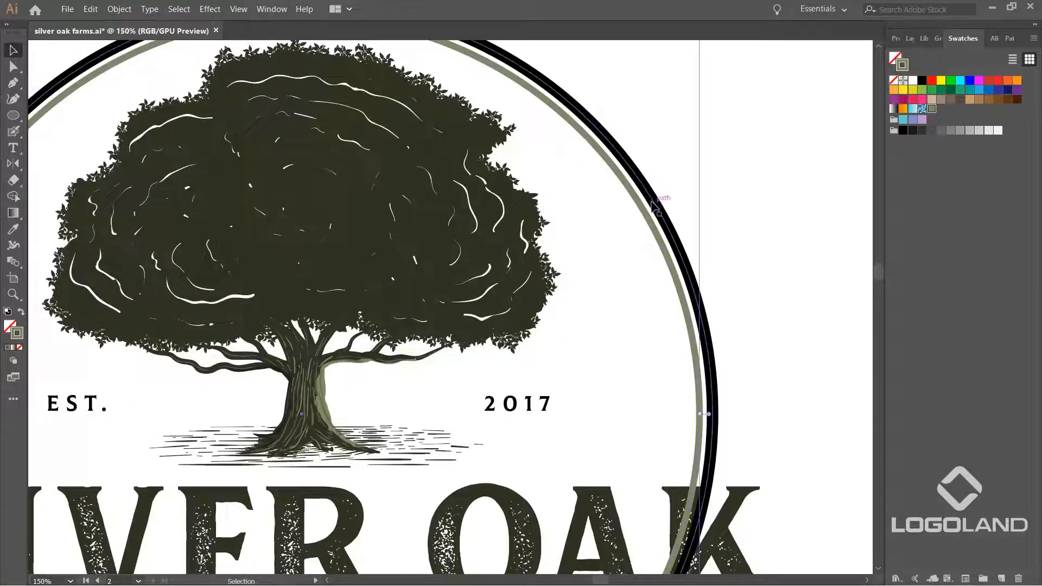
left_click(651, 208)
scroll(635, 212, "down", 2)
scroll(672, 188, "up", 4)
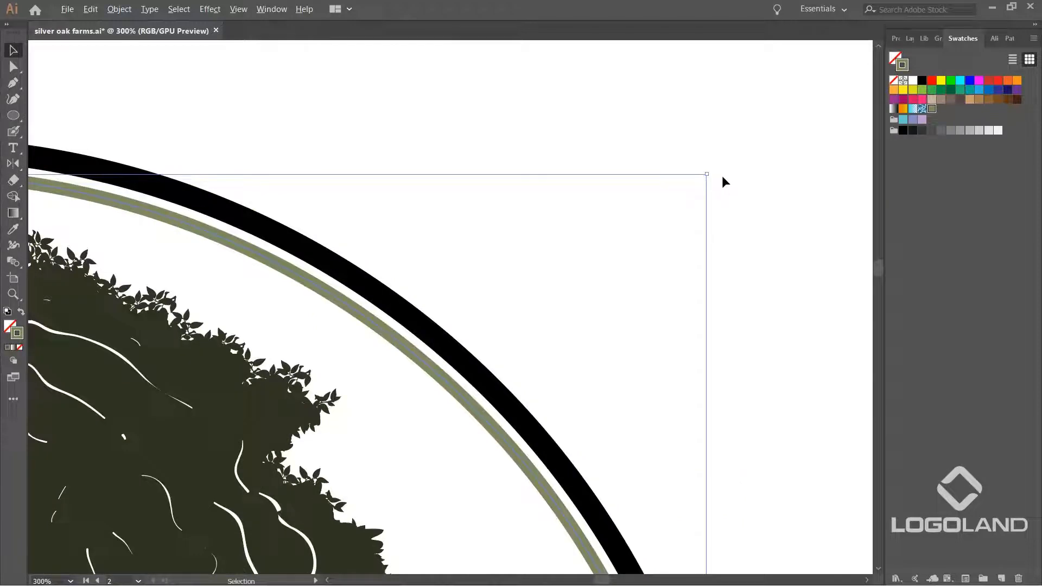
left_click_drag(707, 172, 702, 179)
scroll(619, 158, "down", 2)
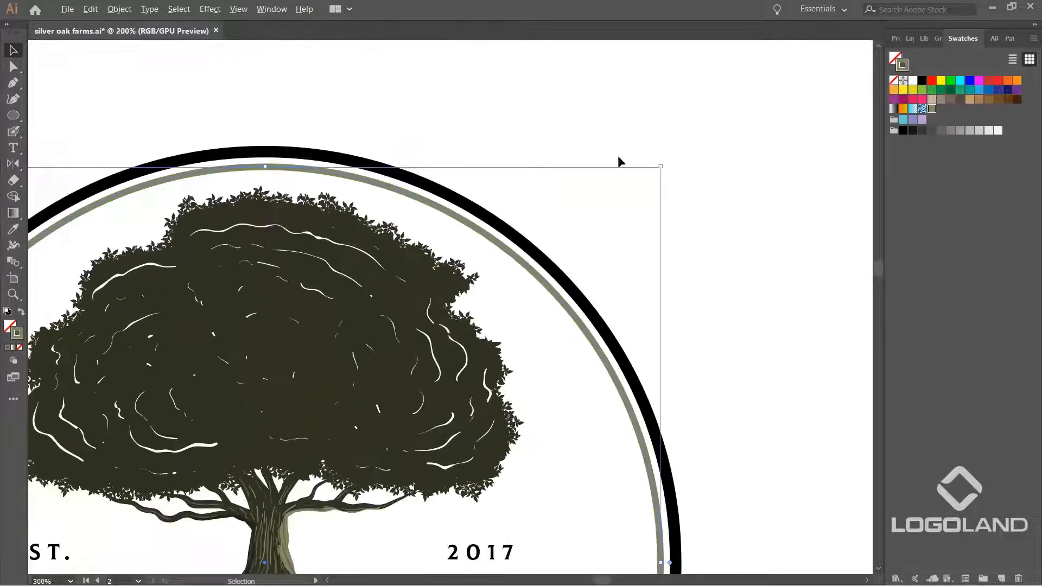
left_click(696, 180)
Select both circles on the artboard and expand their strokes into filled shapes.
scroll(697, 180, "down", 2)
scroll(706, 200, "down", 2)
left_click(675, 256)
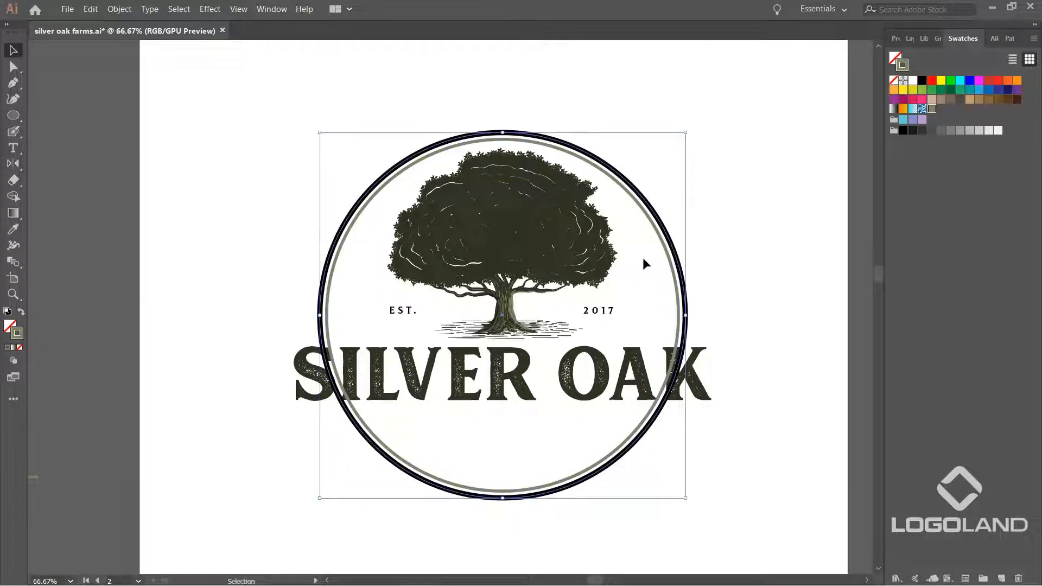
left_click(119, 9)
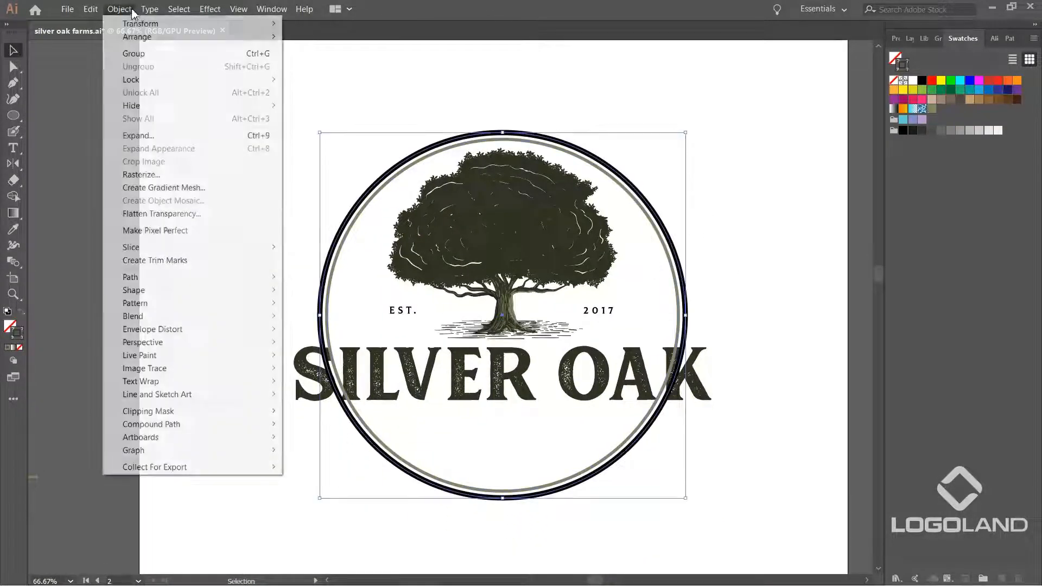
left_click(162, 142)
left_click(728, 273)
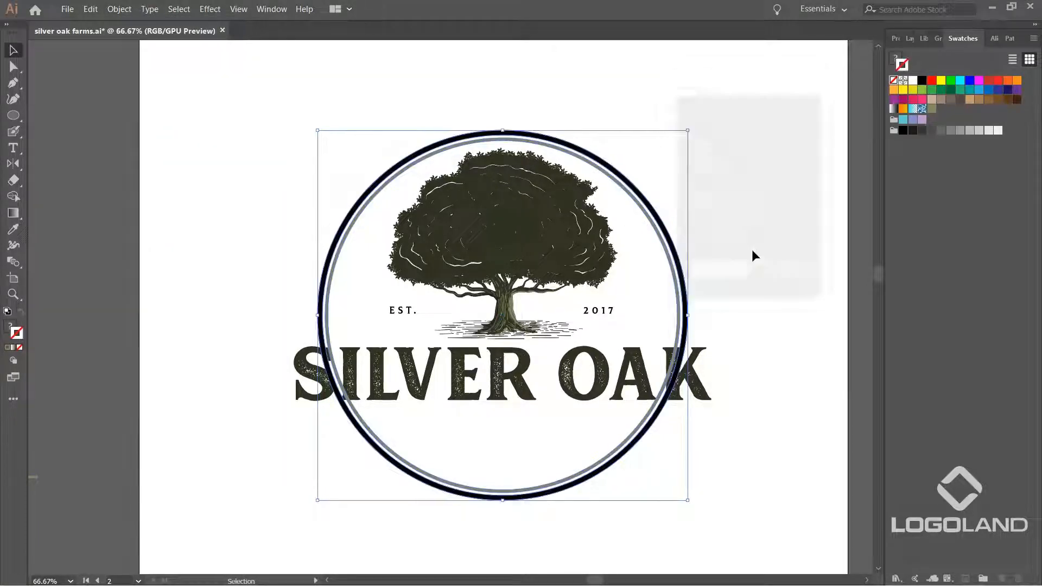
left_click_drag(728, 393, 713, 347)
Recolor the outer ring with the dark green sampled from the SILVER OAK lettering.
scroll(672, 330, "up", 1)
scroll(684, 367, "down", 1)
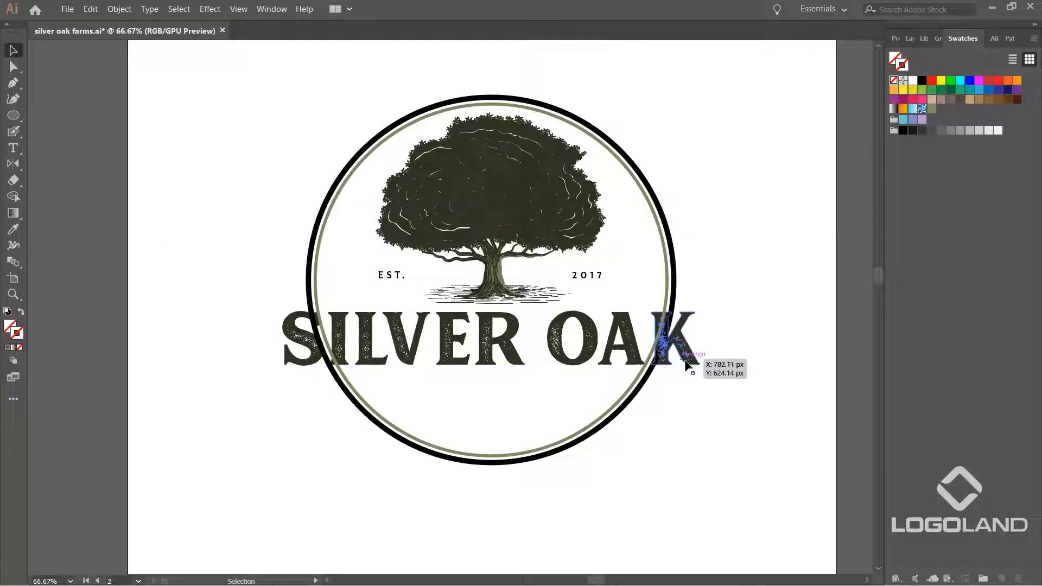
scroll(700, 360, "up", 1)
scroll(663, 251, "up", 3)
left_click(684, 258)
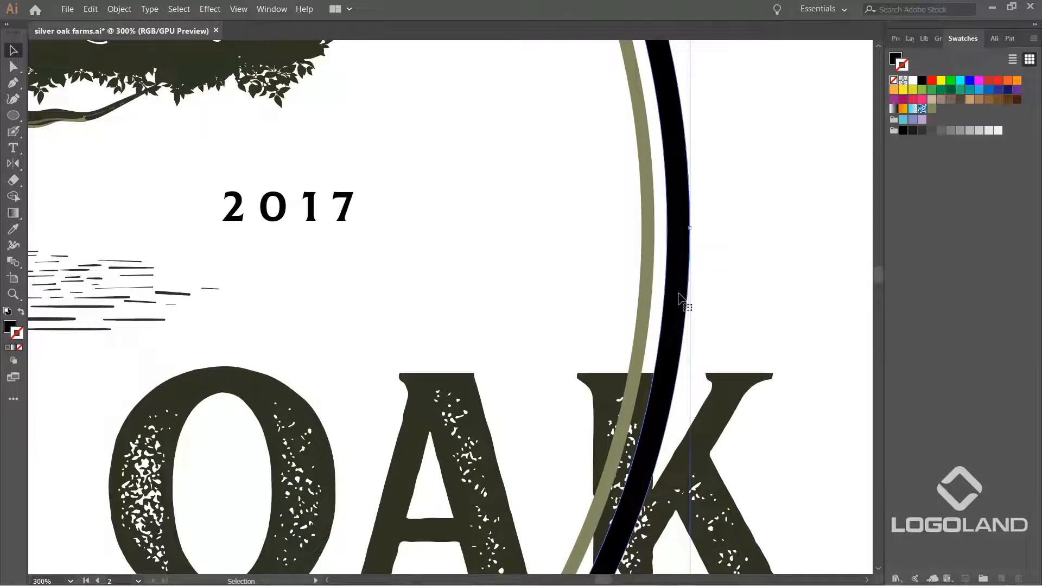
key("i")
left_click(733, 378)
scroll(714, 325, "down", 3)
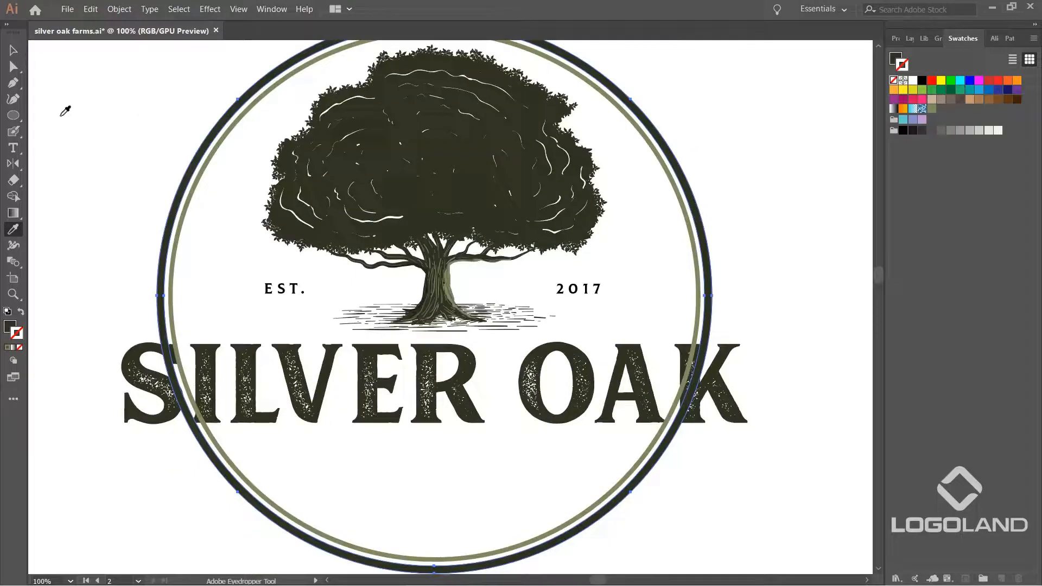
Recolor the EST. 2017 text with the dark green sampled from the SILVER OAK lettering.
left_click(14, 52)
left_click(620, 286)
scroll(619, 285, "up", 3)
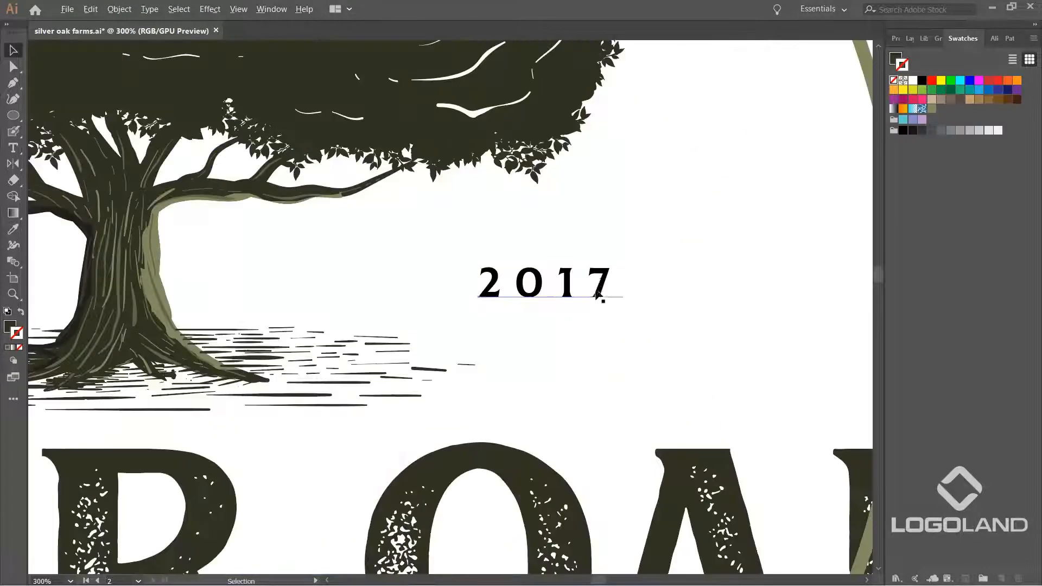
scroll(609, 289, "down", 2)
key("i")
left_click(538, 370)
scroll(569, 317, "down", 3)
left_click(14, 51)
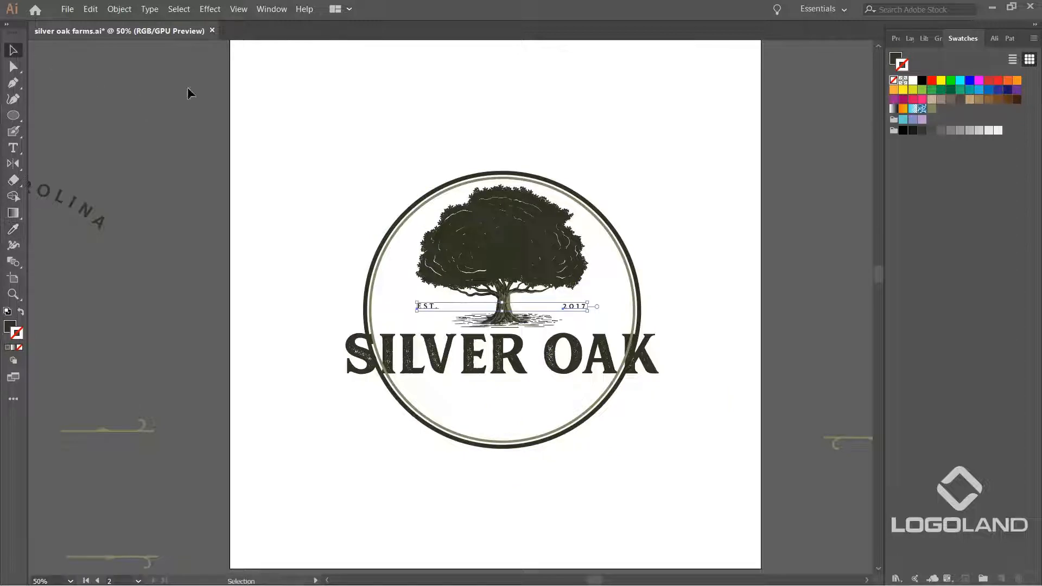
left_click(191, 94)
Draw a filled rectangle about 615 × 101 px over the SILVER OAK lettering, extending past both sides of the rings.
scroll(507, 187, "up", 1)
left_click_drag(762, 312, 721, 244)
left_click(17, 116)
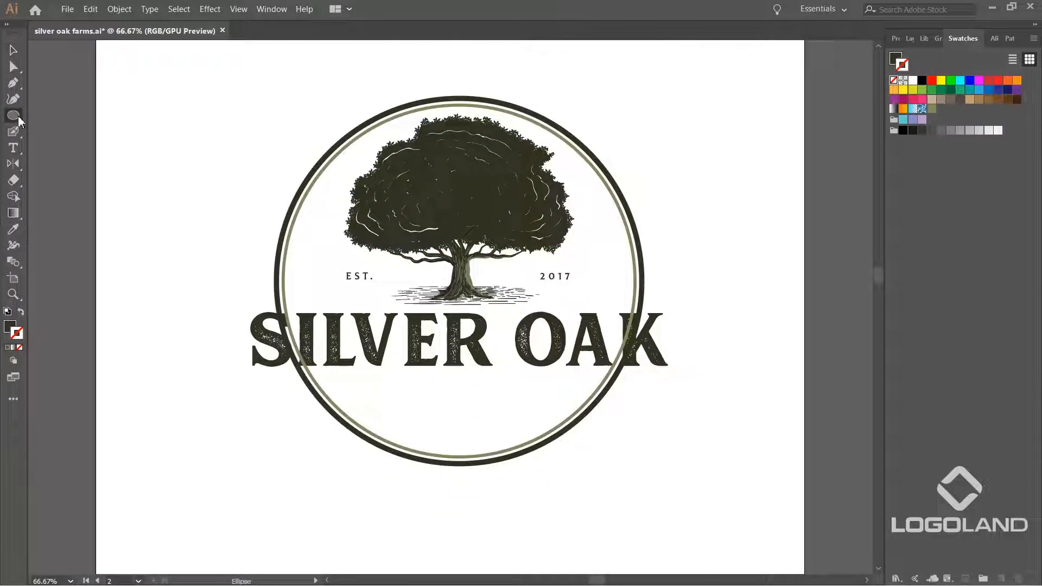
left_click(76, 118)
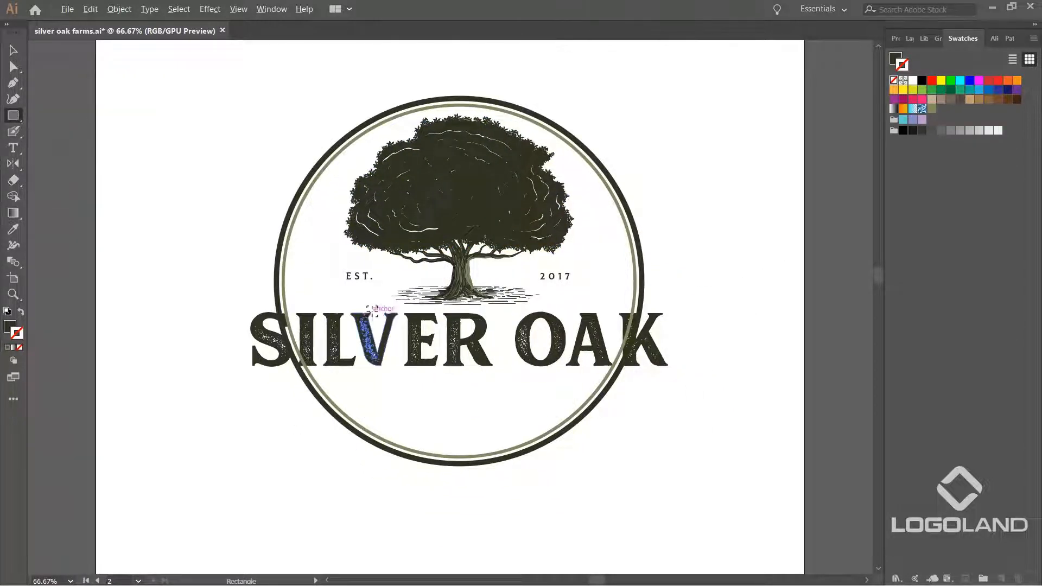
scroll(374, 336, "up", 1)
scroll(162, 304, "right", 1)
left_click_drag(92, 268, 746, 375)
key("v")
left_click(745, 474)
Center the rectangle horizontally on the outer ring, using the ring as the alignment reference.
left_click(721, 279)
left_click(695, 248, "shift")
left_click(695, 247)
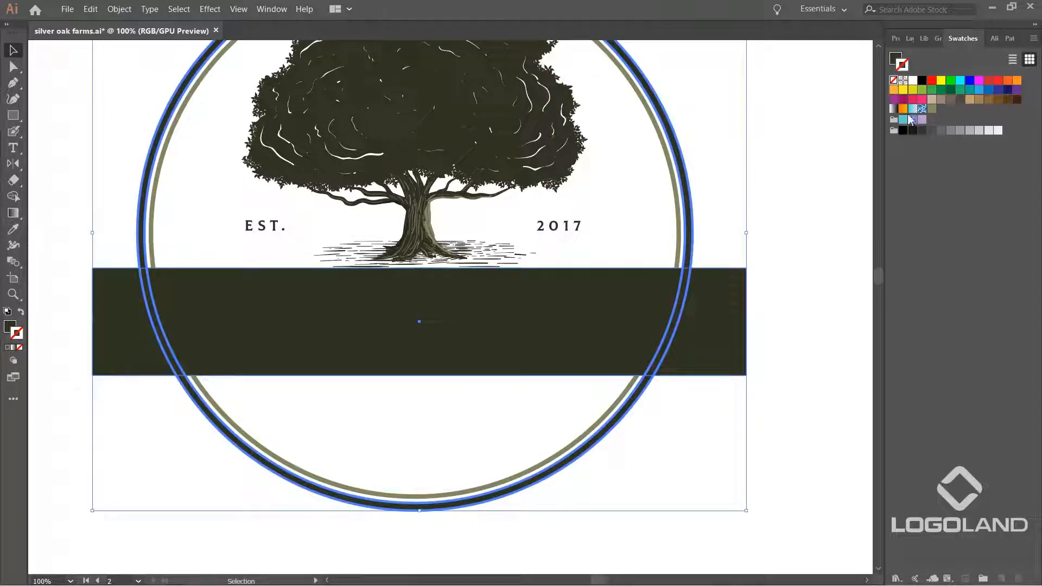
left_click(895, 38)
left_click(930, 303)
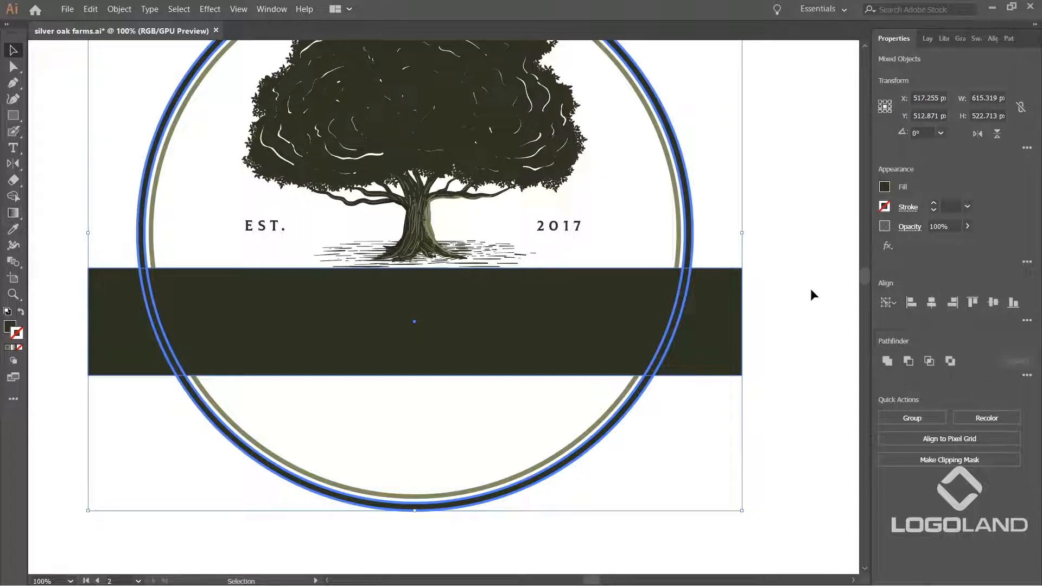
left_click(775, 334)
Swap the rectangle's fill and stroke to leave only an outline, and select it together with both rings.
left_click(688, 345)
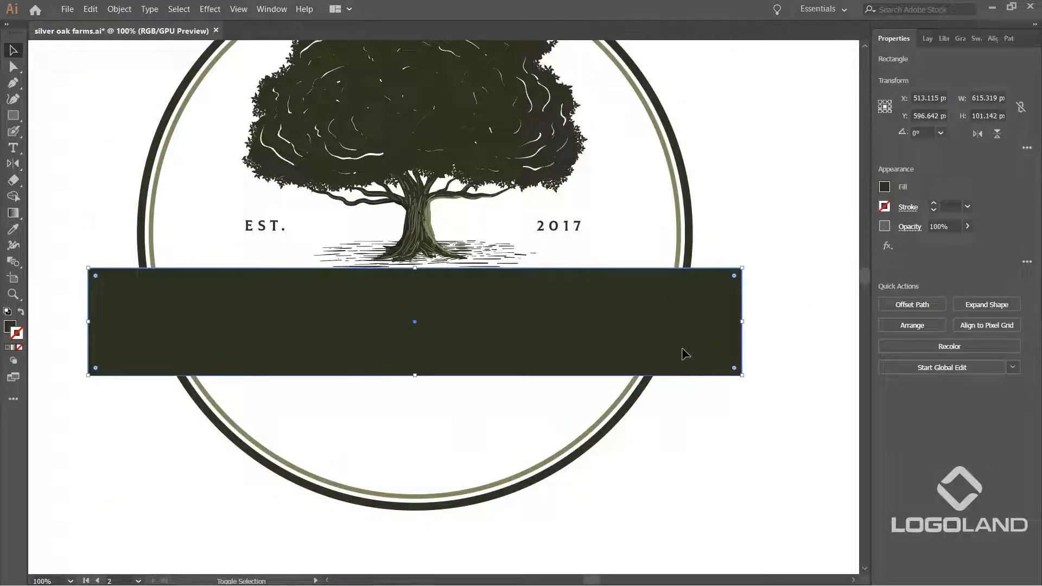
key("shift+x")
left_click(765, 232)
left_click(742, 282)
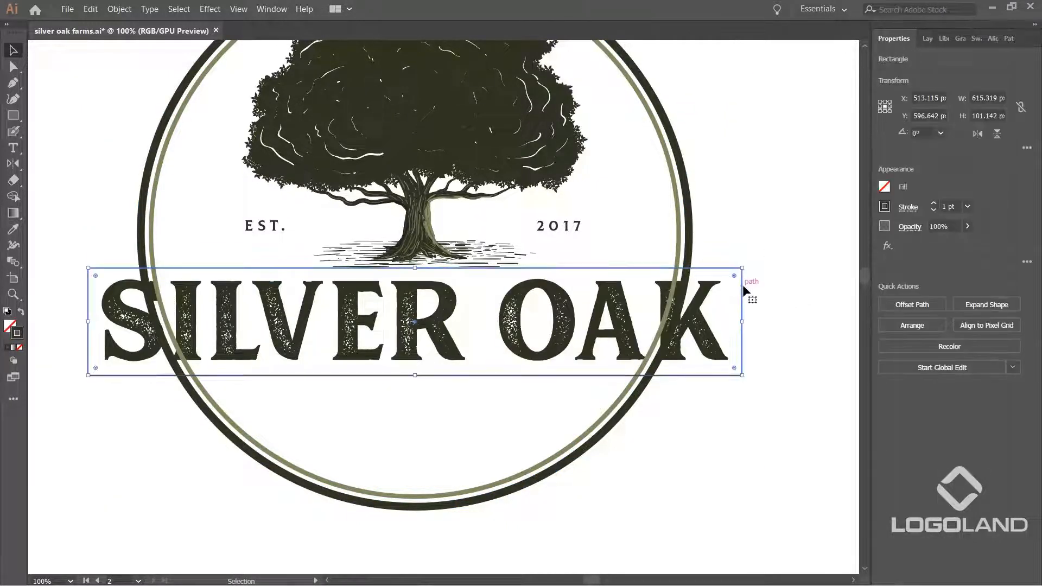
left_click(659, 230)
left_click_drag(731, 297, 733, 300)
Cut the ring segments behind SILVER OAK away with the Shape Builder, leaving gaps around the lettering.
key("shift+m")
left_click_drag(79, 307, 812, 286)
key("v")
left_click(719, 430)
scroll(700, 430, "down", 2)
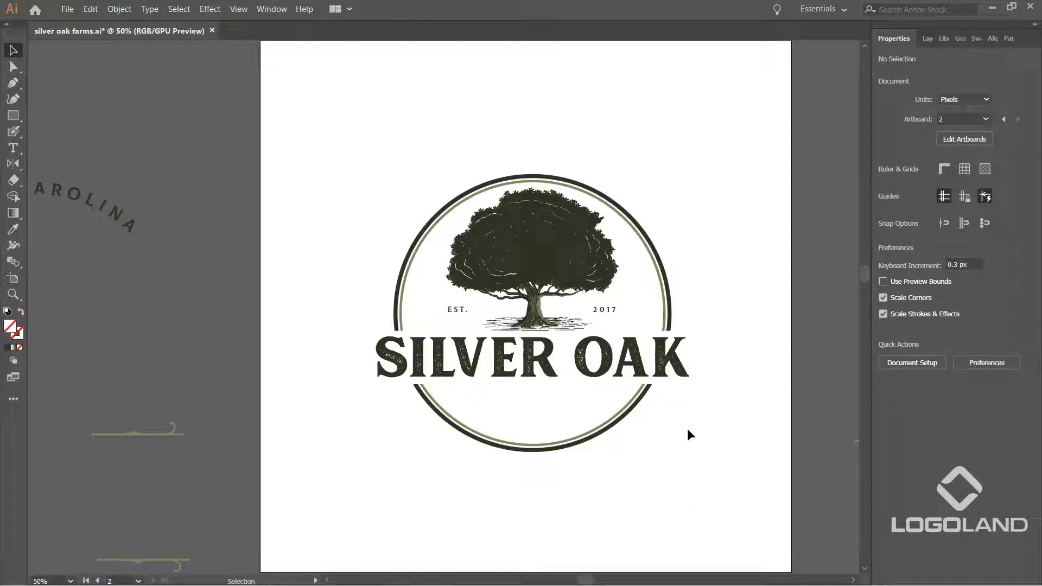
Move the curved SOUTH CAROLINA text from outside the artboard to beside the circular badge.
scroll(687, 428, "down", 1)
left_click_drag(694, 452, 602, 329)
scroll(609, 359, "up", 1)
left_click_drag(448, 358, 567, 493)
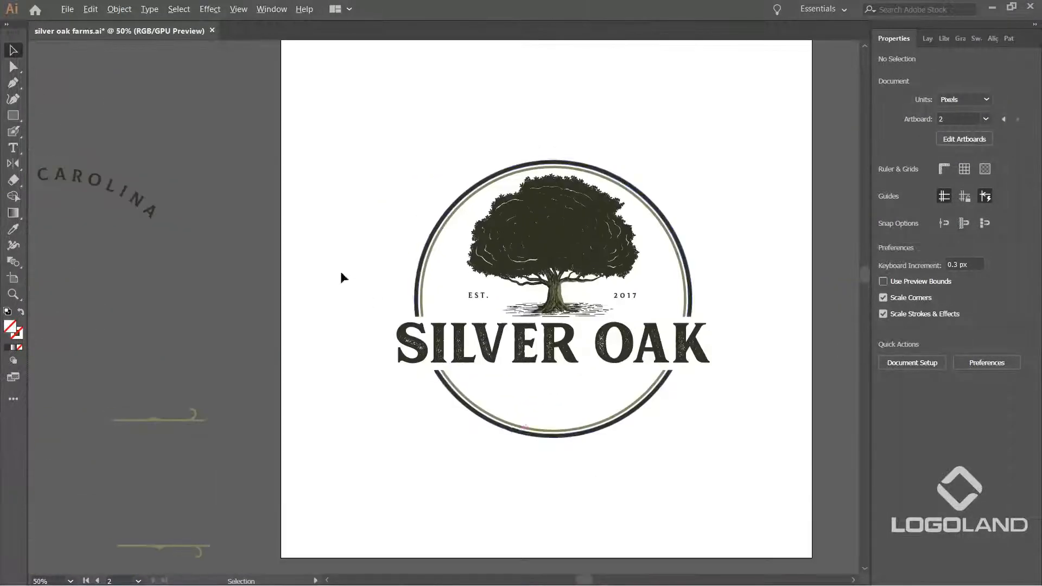
scroll(340, 272, "down", 1)
left_click_drag(179, 217, 739, 260)
scroll(705, 261, "up", 2)
left_click_drag(705, 306, 730, 280)
left_click_drag(771, 211, 587, 216)
left_click_drag(592, 304, 666, 294)
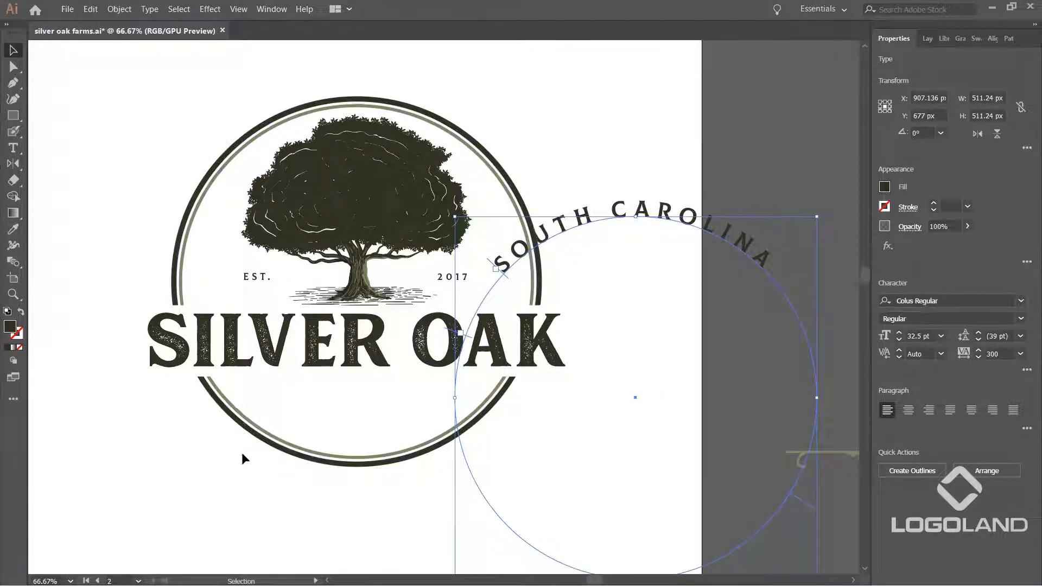
left_click_drag(702, 262, 546, 229)
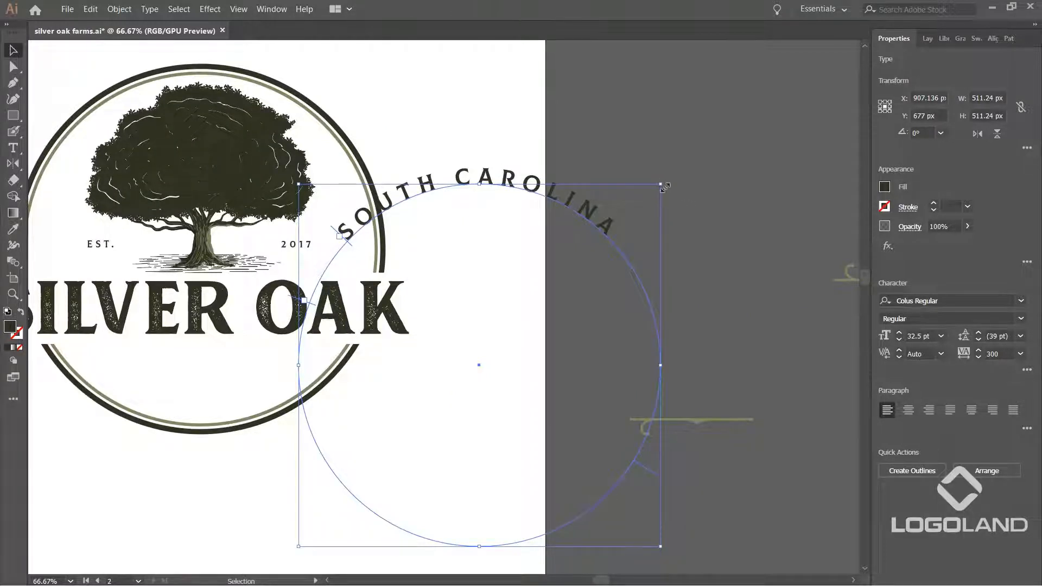
Center the SOUTH CAROLINA text circle horizontally and vertically on the outer ring.
left_click(356, 152, "shift")
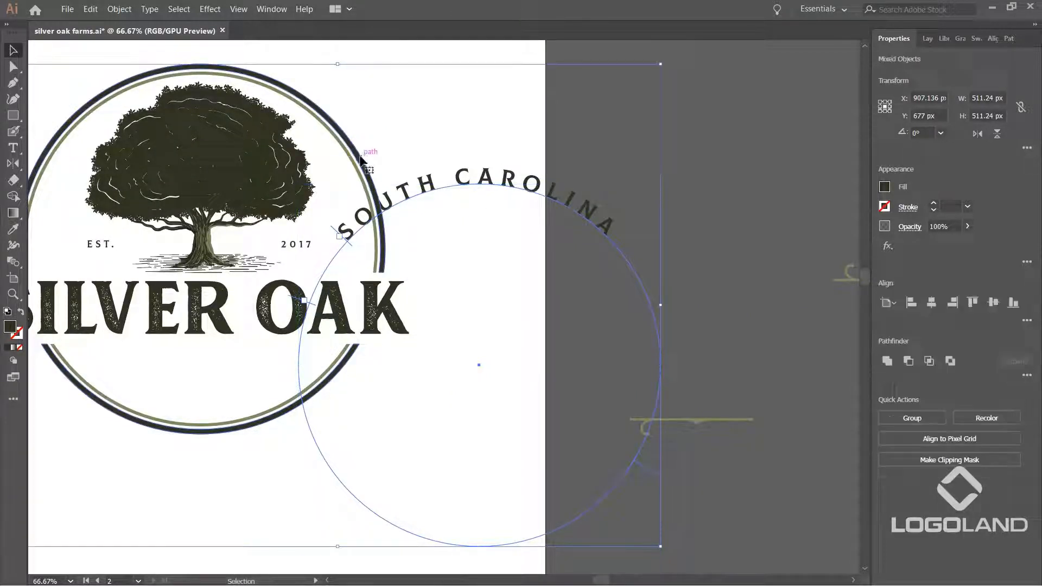
left_click(931, 302)
left_click(993, 302)
left_click_drag(405, 210, 563, 247)
left_click(583, 174)
left_click(467, 147)
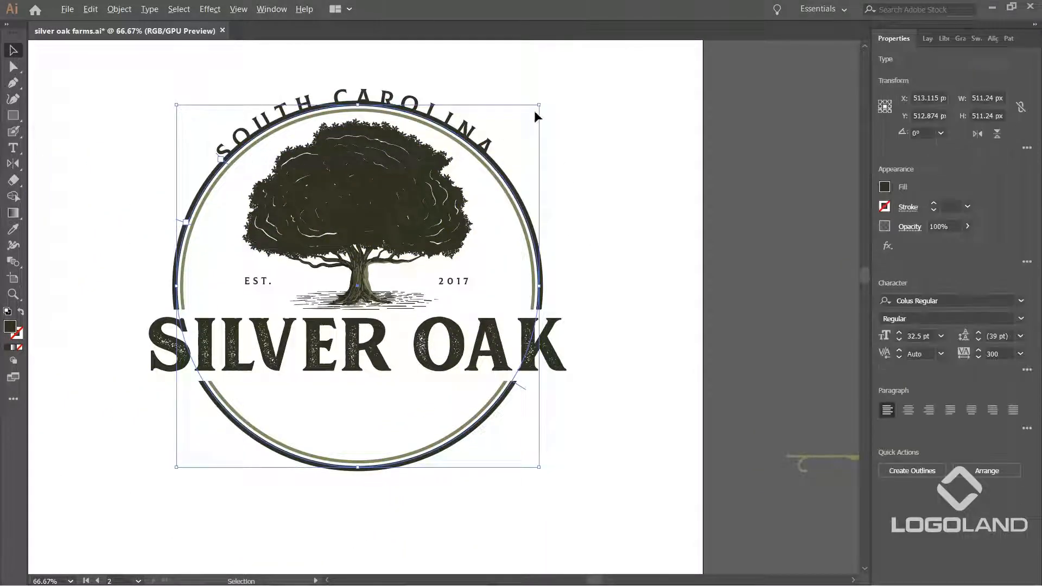
Rotate the SOUTH CAROLINA text circle to about 180.7° and shrink it from its center to about 446 px wide.
left_click_drag(542, 102, 148, 499)
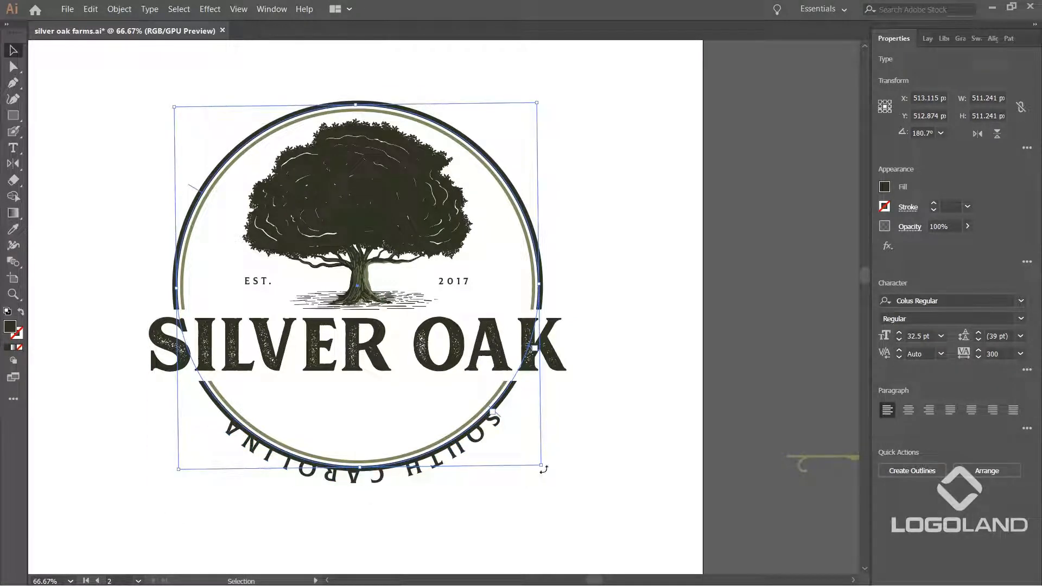
left_click_drag(544, 465, 574, 441)
scroll(558, 424, "up", 1)
left_click_drag(254, 274, 330, 323)
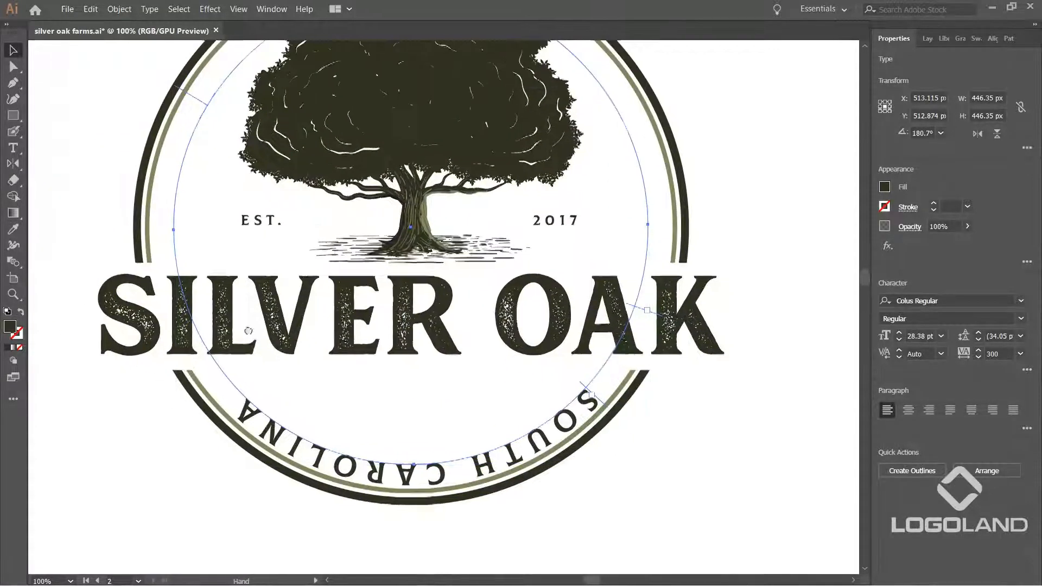
Flip SOUTH CAROLINA to the inside of its path, rotate it upright along the lower arc, and enlarge its circle to about 475 px.
left_click_drag(249, 330, 275, 364)
scroll(275, 364, "down", 1)
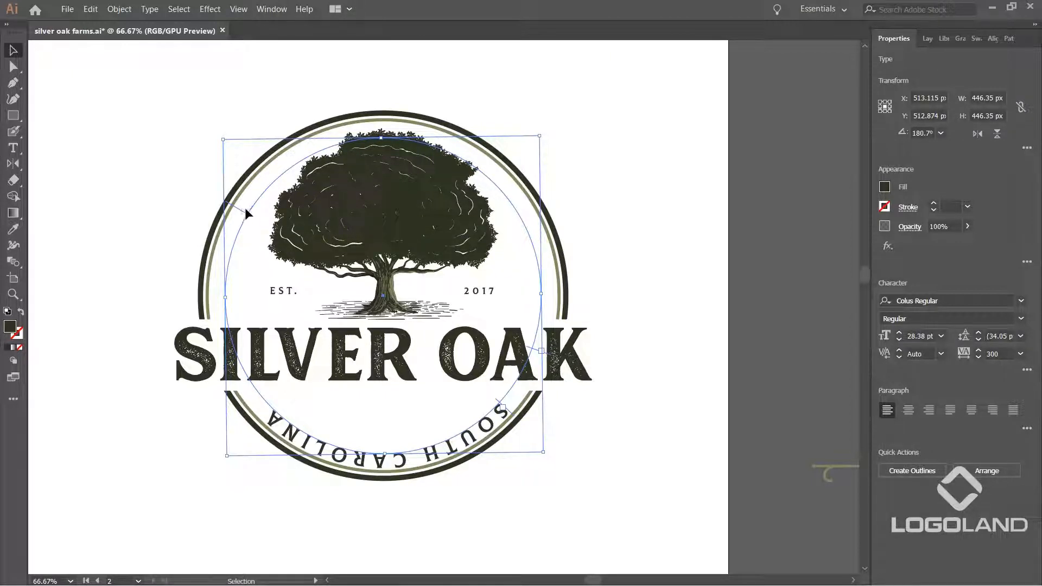
left_click_drag(239, 207, 371, 148)
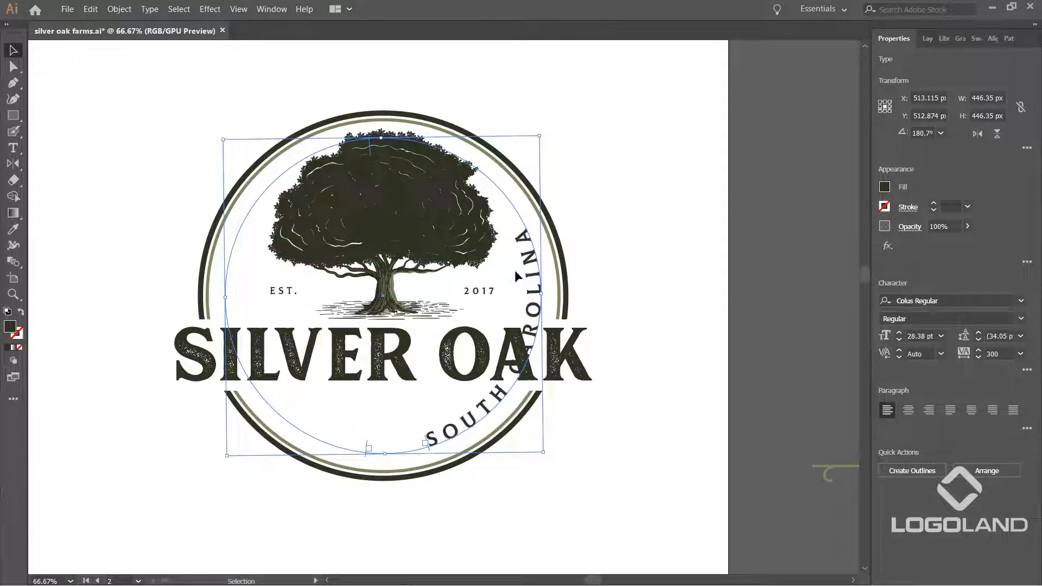
left_click_drag(541, 131, 627, 361)
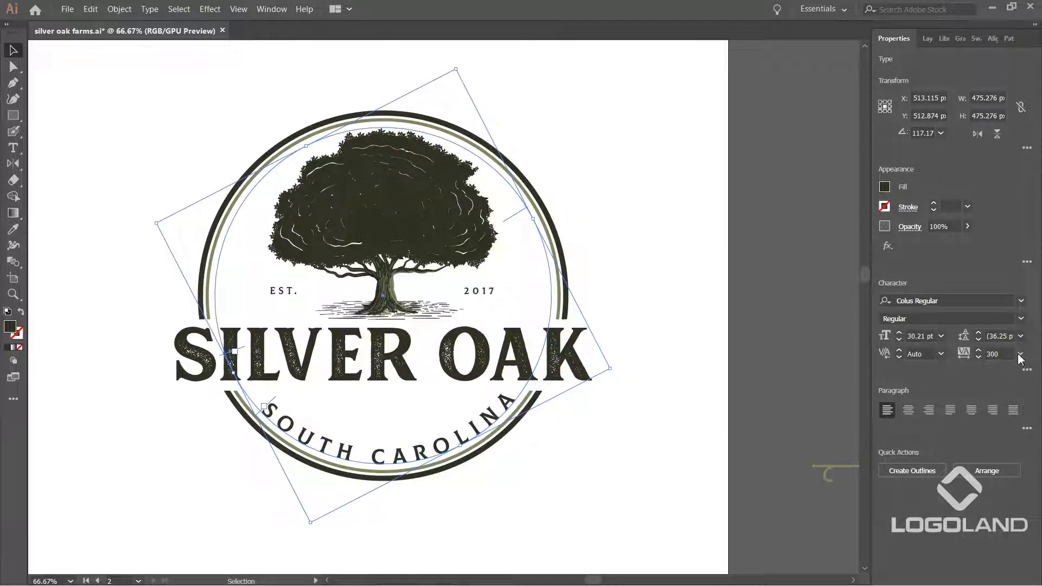
Set the SOUTH CAROLINA text to 24 pt and rotate it to center it along the badge's lower arc.
left_click(940, 335)
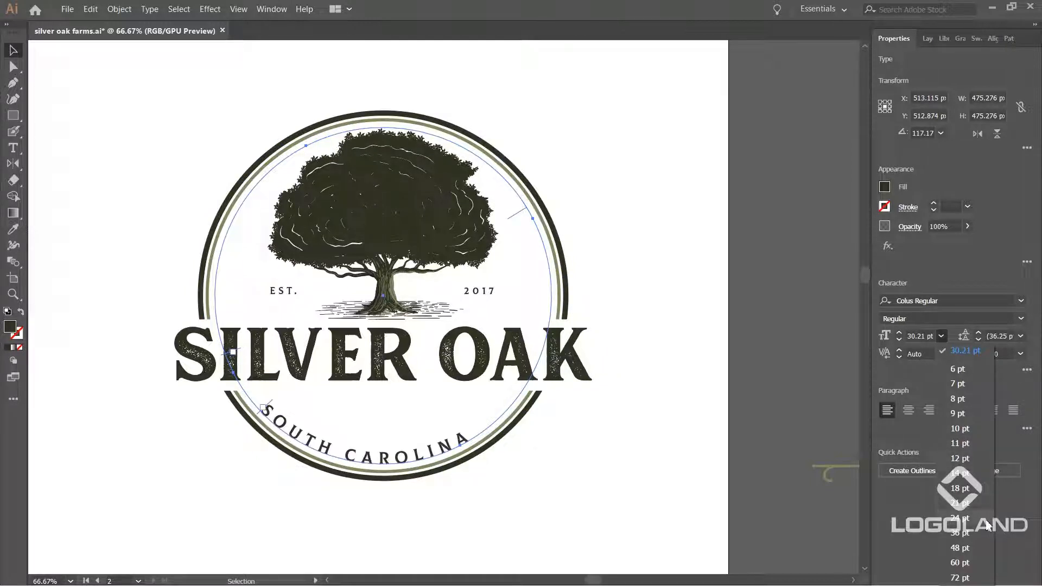
left_click(986, 519)
left_click_drag(613, 369, 617, 344)
left_click(616, 455)
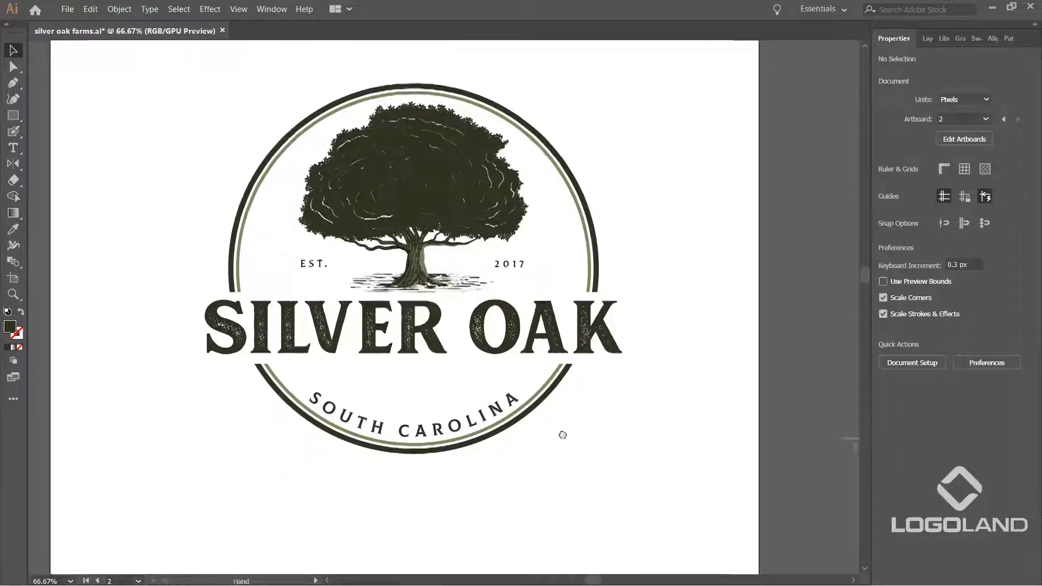
Move the FARMS text from between the artboards to the empty area below the circular badge.
key("ctrl+1")
left_click_drag(158, 480, 590, 477)
scroll(565, 424, "down", 2)
scroll(578, 393, "up", 2)
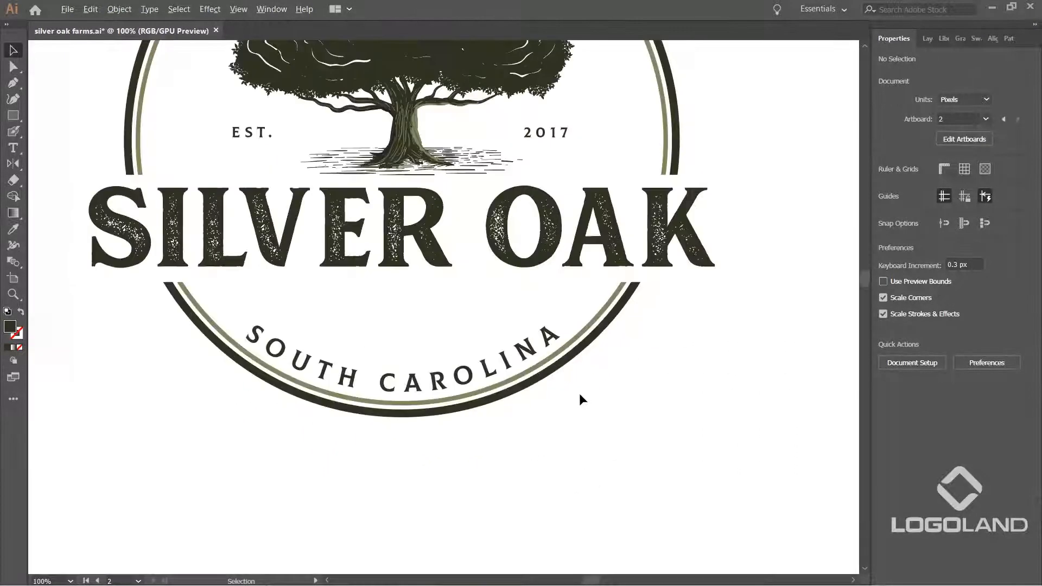
scroll(616, 414, "down", 3)
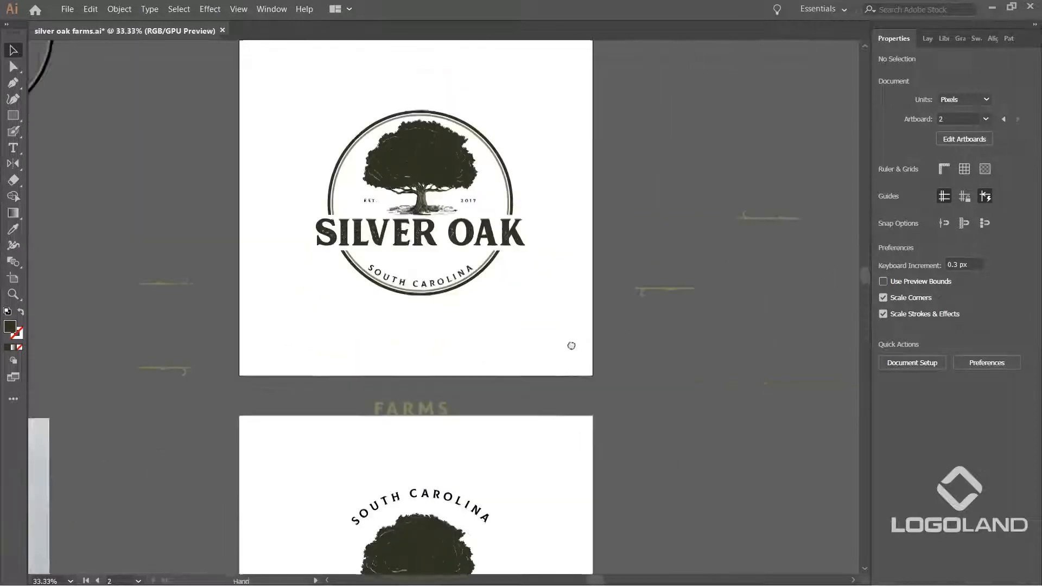
left_click_drag(571, 346, 581, 331)
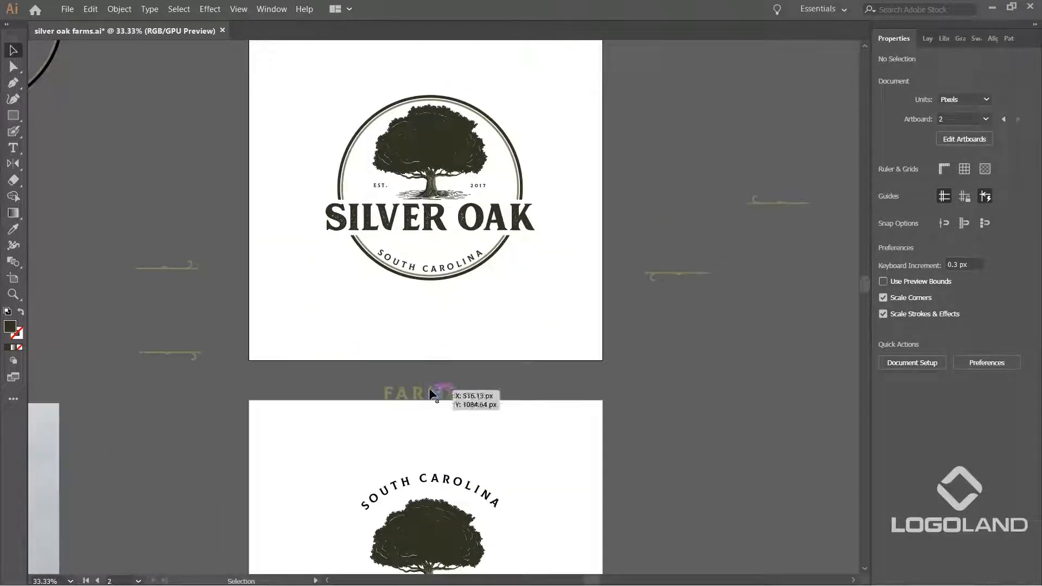
left_click_drag(433, 392, 509, 292)
scroll(509, 292, "up", 3)
left_click_drag(482, 325, 620, 432)
left_click_drag(619, 397, 478, 462)
left_click(628, 359)
Scale down the FARMS text and place it roughly centered below the badge.
scroll(640, 356, "down", 2)
left_click_drag(645, 356, 588, 416)
scroll(497, 456, "up", 2)
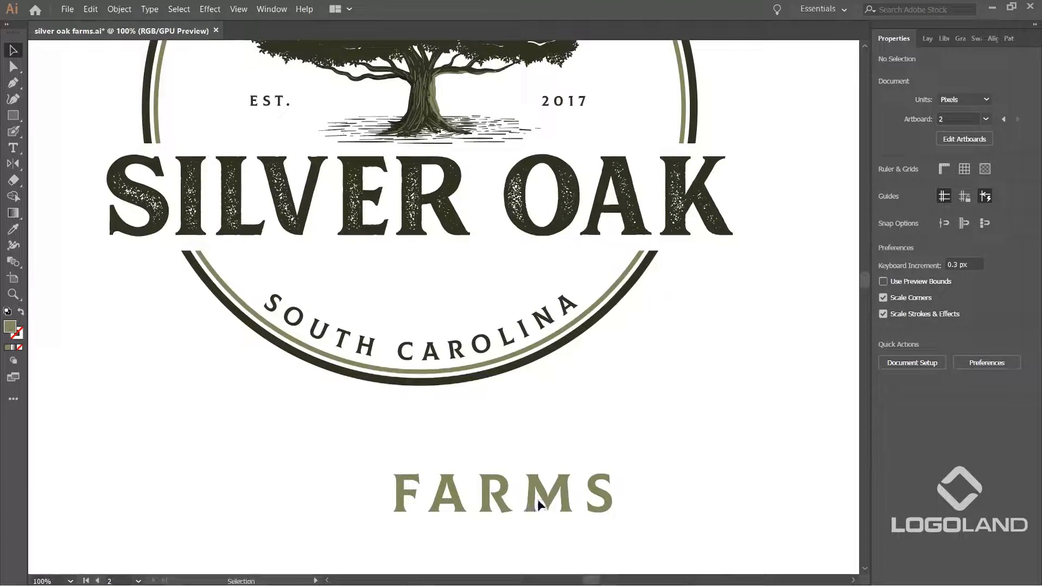
left_click(558, 493)
left_click_drag(609, 477, 476, 440)
scroll(507, 310, "down", 2)
left_click(590, 362)
Draw an olive rectangle about 184 × 41 px between the SILVER OAK and SOUTH CAROLINA lettering.
scroll(486, 320, "up", 1)
scroll(513, 339, "up", 1)
left_click(294, 237)
left_click_drag(294, 236, 295, 272)
left_click(14, 116)
left_click_drag(15, 120, 69, 117)
left_click_drag(583, 321, 561, 330)
scroll(397, 310, "up", 1)
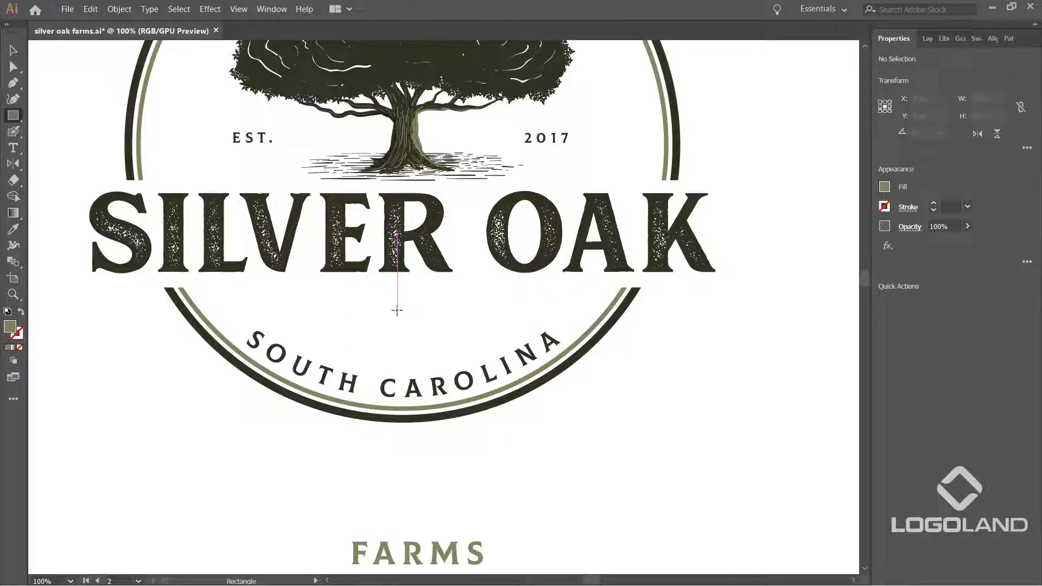
scroll(352, 297, "up", 1)
scroll(394, 307, "up", 1)
mouse_move(272, 315)
left_mouse_down()
mouse_move(411, 365)
mouse_move(564, 381)
left_mouse_up()
key("v")
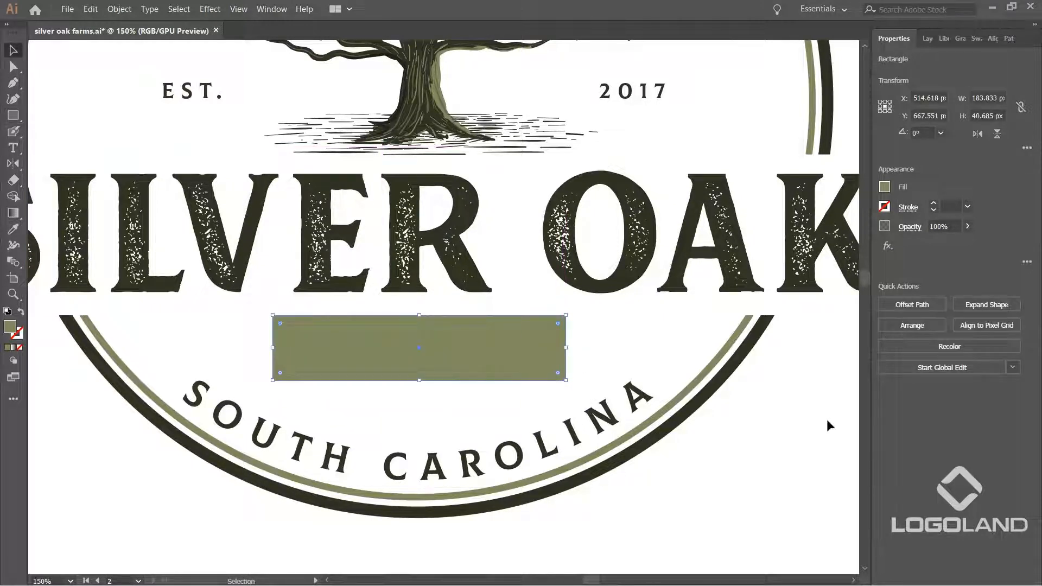
Center the olive rectangle horizontally on the outer ring.
left_click(730, 374, "shift")
left_click(930, 302)
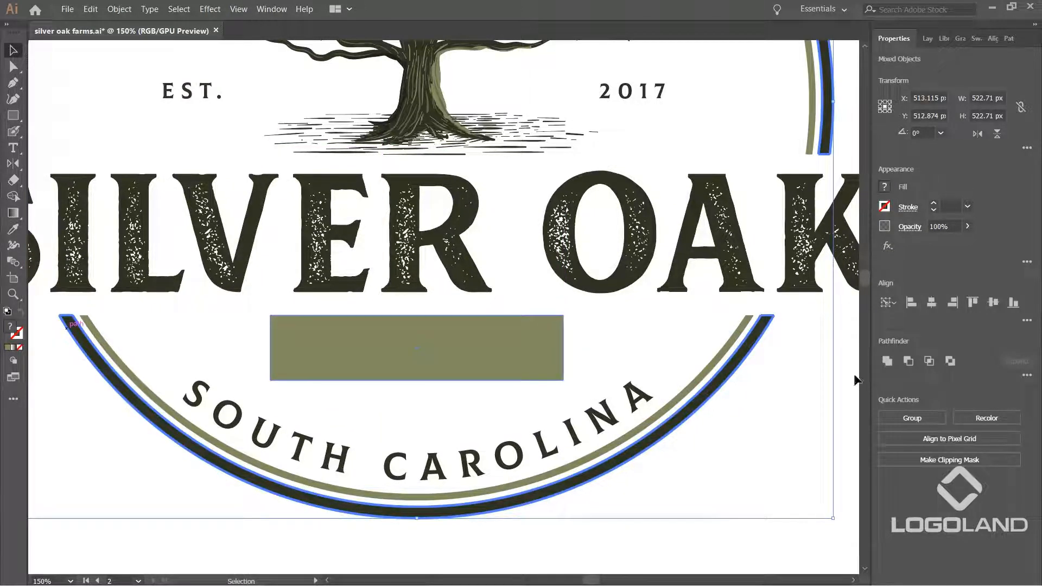
left_click(572, 367)
Extend the olive rectangle downward to a height of about 44 px.
scroll(572, 367, "down", 2)
scroll(581, 388, "up", 2)
left_click_drag(525, 420, 622, 437)
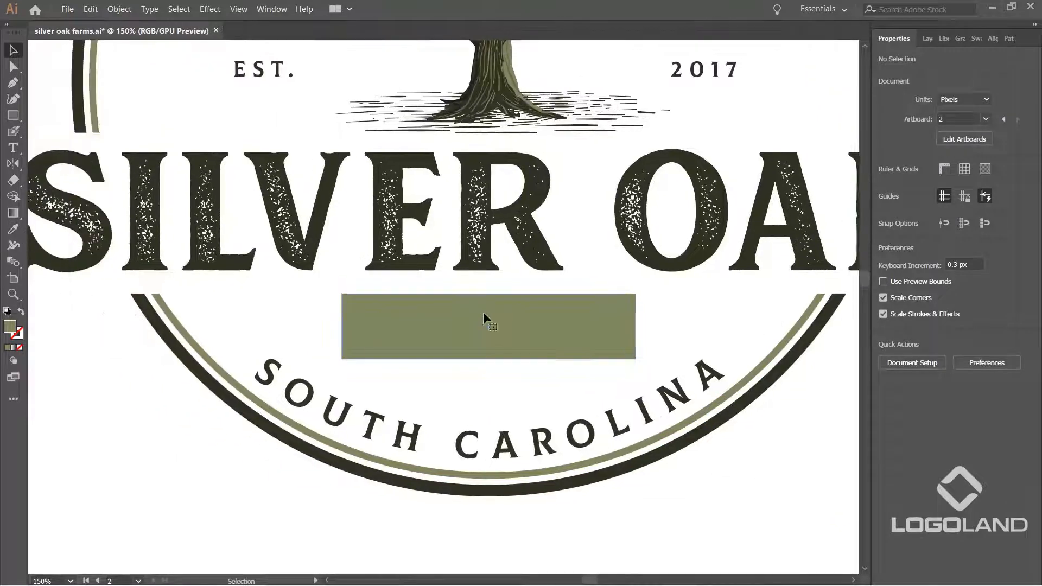
left_click(483, 311)
left_click_drag(488, 359, 488, 364)
scroll(488, 363, "down", 2)
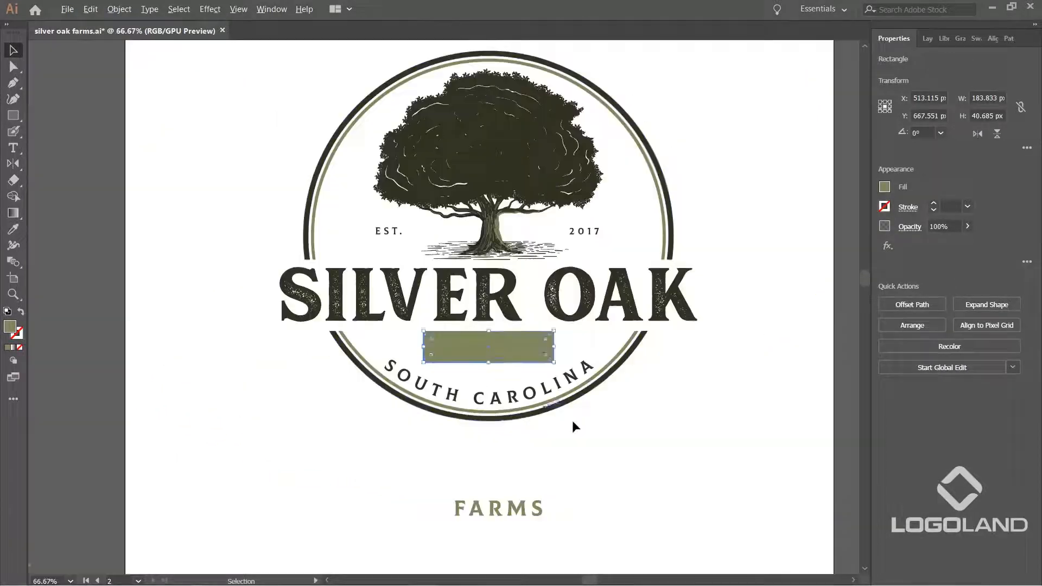
left_click(572, 424)
Round all four corners of the olive rectangle evenly.
mouse_move(521, 506)
left_mouse_down()
mouse_move(507, 343)
mouse_move(526, 513)
left_mouse_up()
scroll(516, 375, "up", 2)
left_click(489, 321)
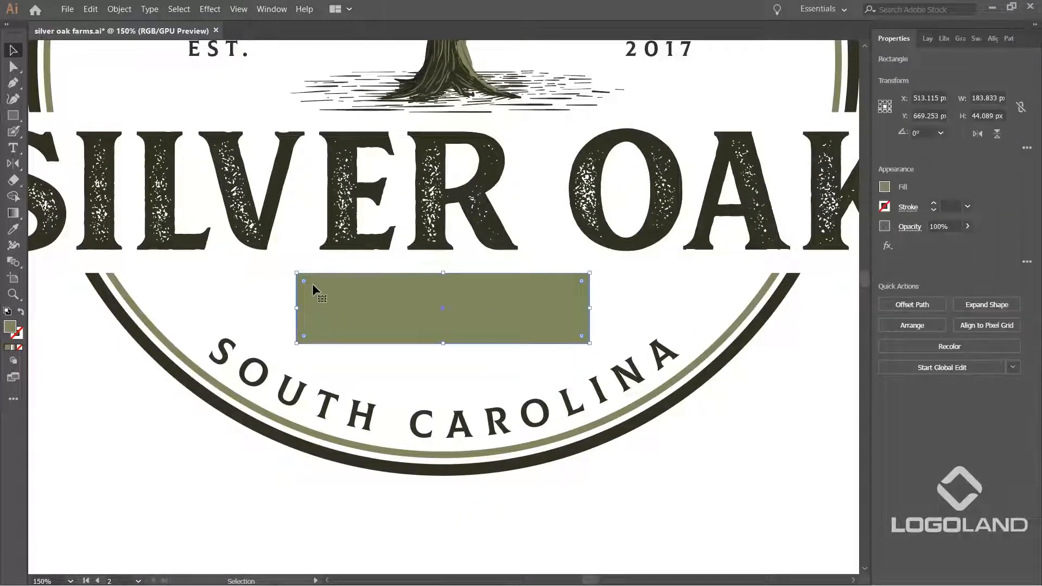
scroll(310, 285, "up", 1)
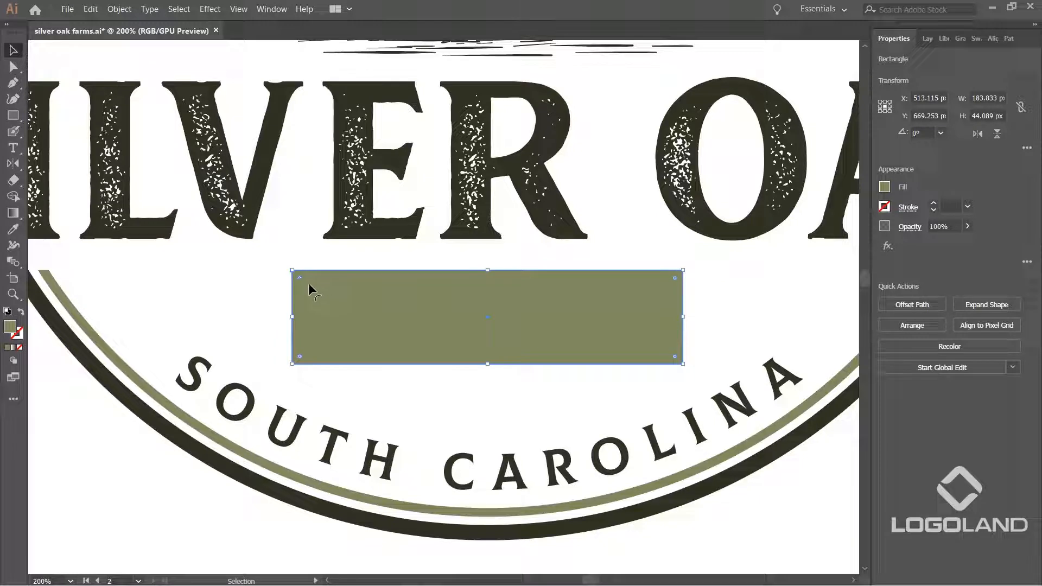
left_click_drag(299, 282, 314, 291)
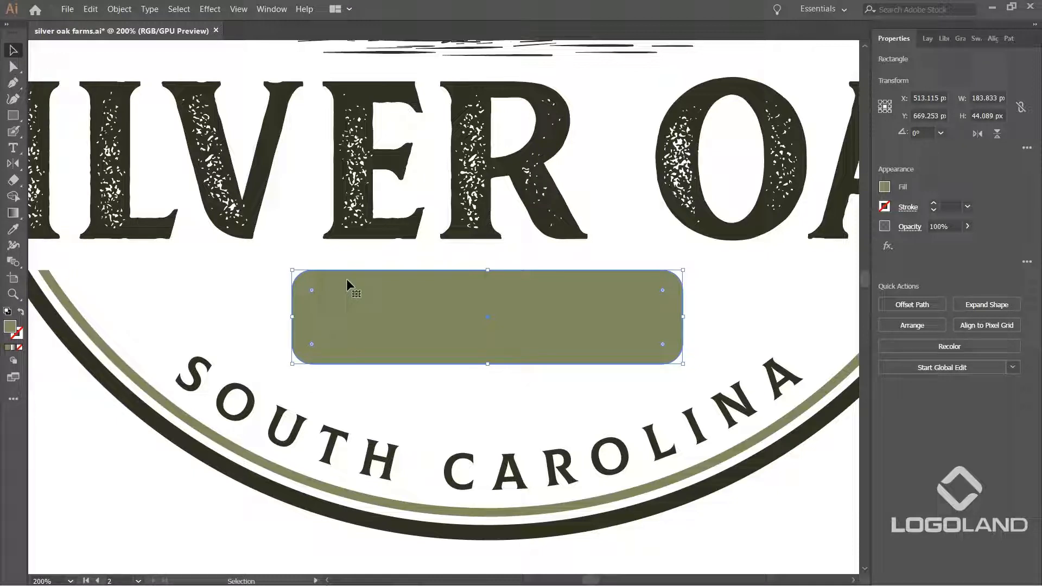
key("ctrl+z")
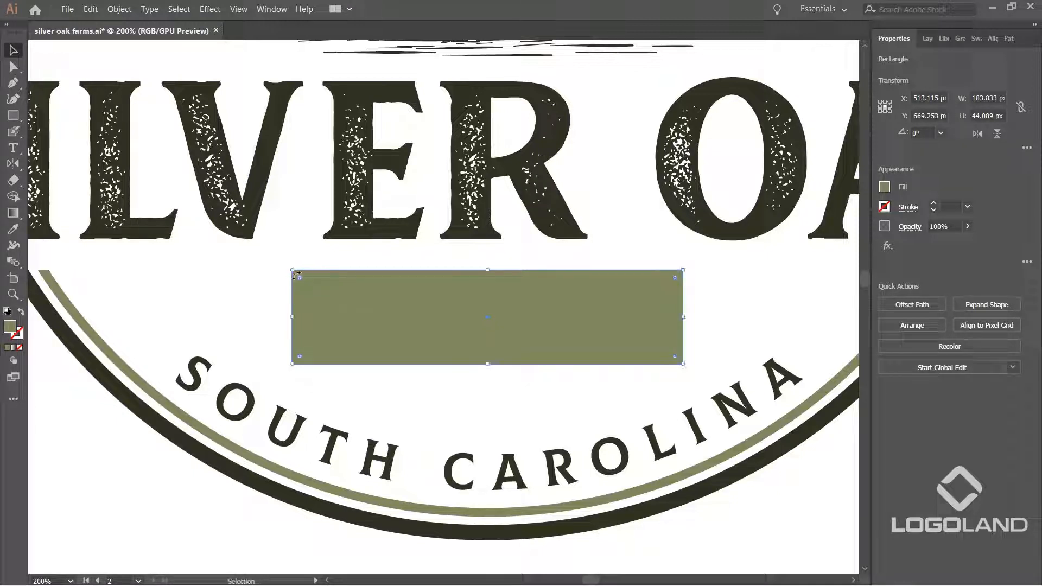
left_click_drag(300, 281, 319, 304)
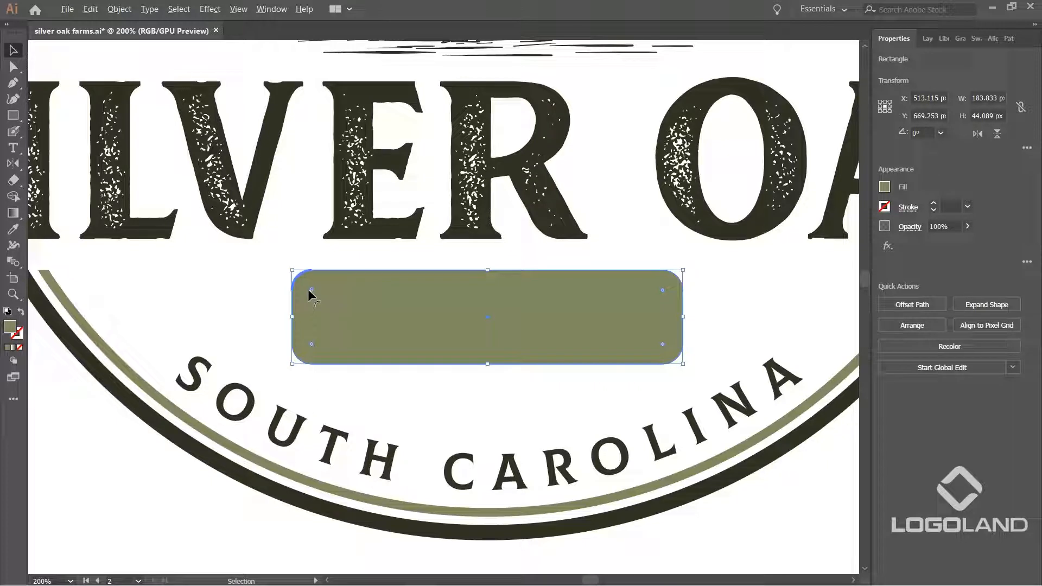
left_click(311, 291, "alt")
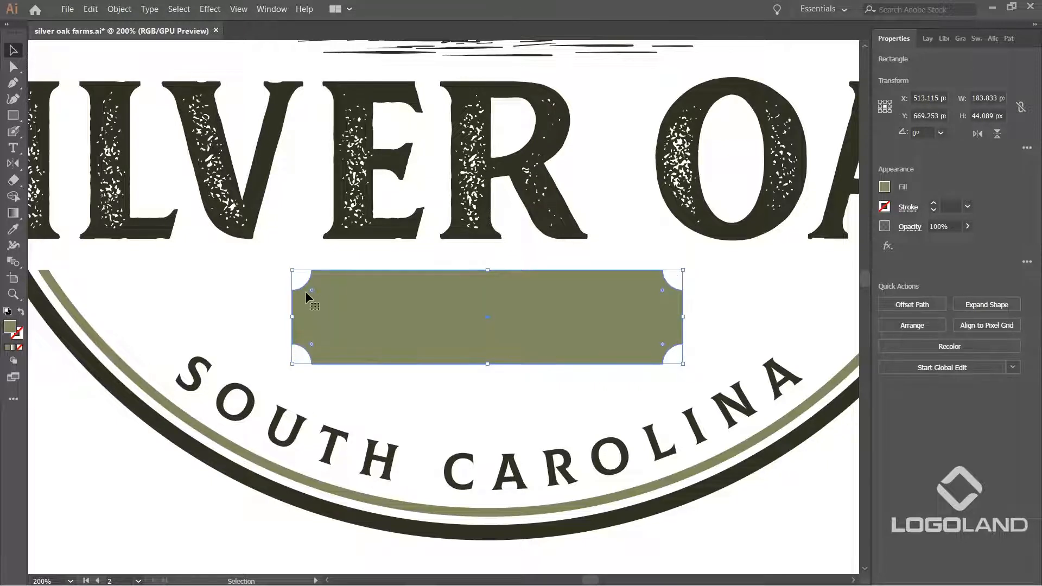
key("ctrl+z")
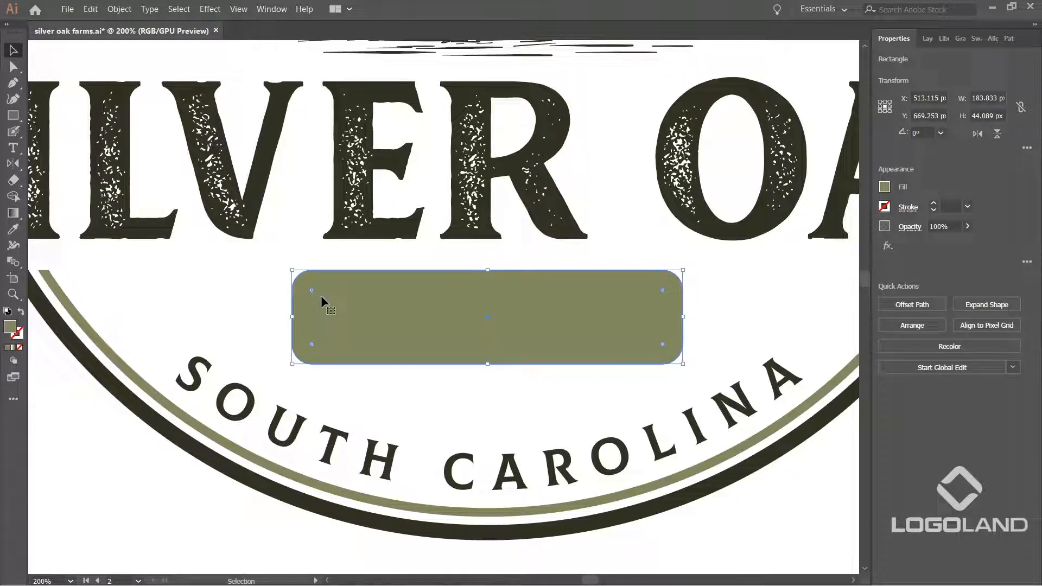
key("ctrl+z")
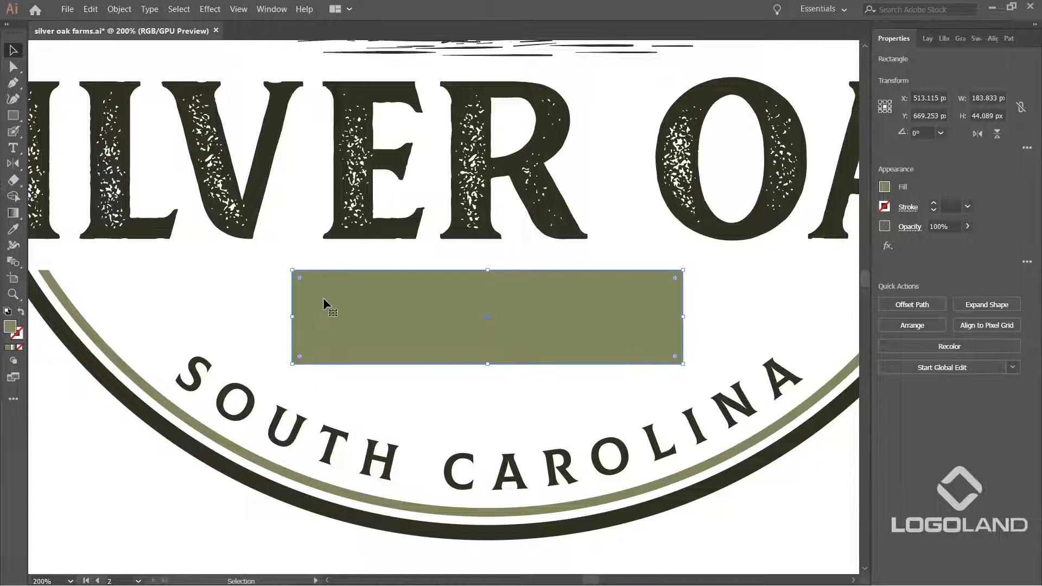
Round all four corners of the olive rectangle, invert them into concave notches, and slightly reduce their radius.
left_click_drag(301, 278, 338, 307)
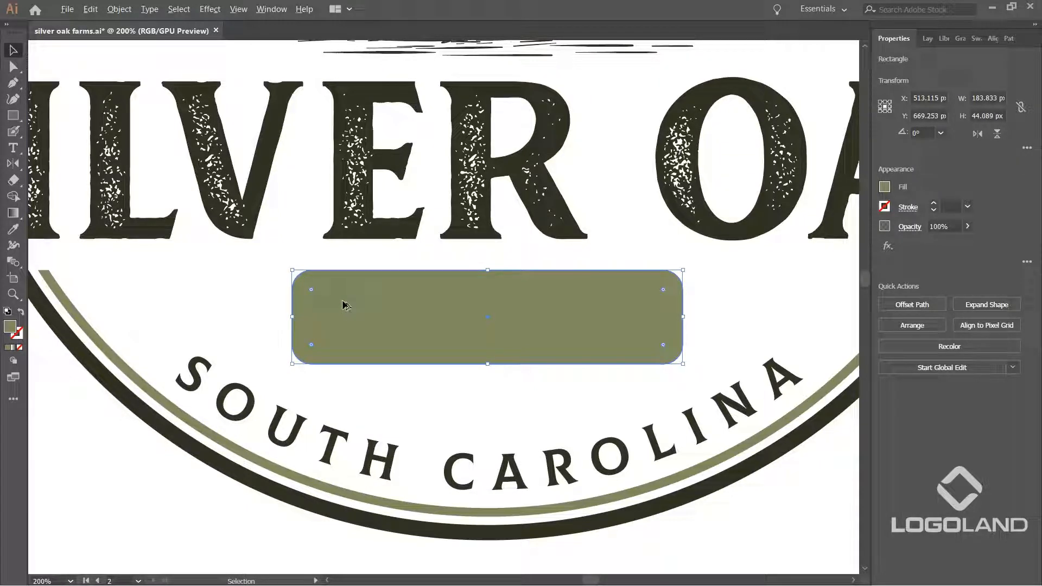
left_click(310, 291, "alt")
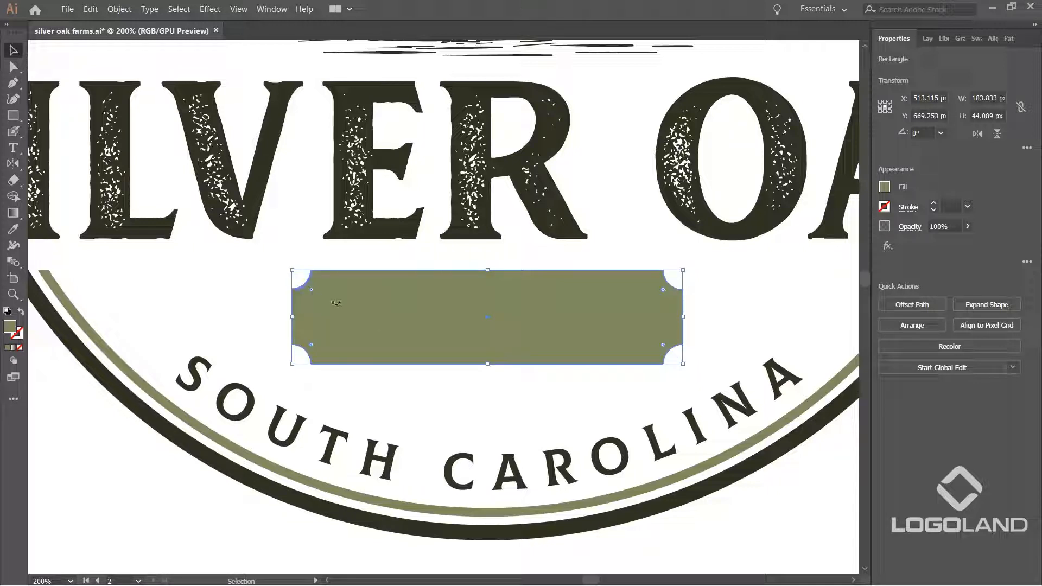
left_click_drag(312, 293, 311, 292)
scroll(410, 324, "down", 2)
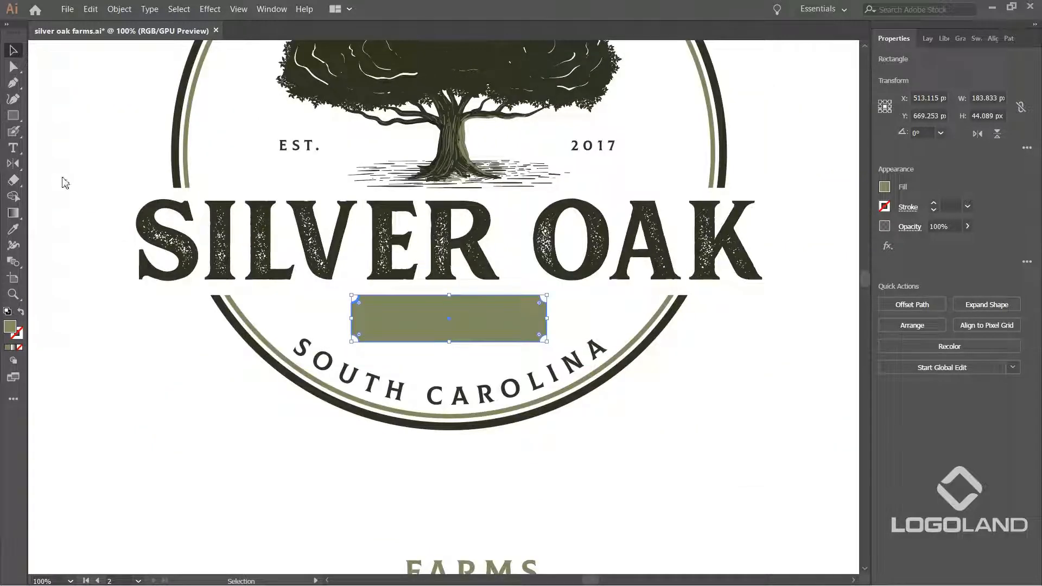
left_click(588, 409)
scroll(531, 313, "up", 1)
scroll(558, 327, "up", 1)
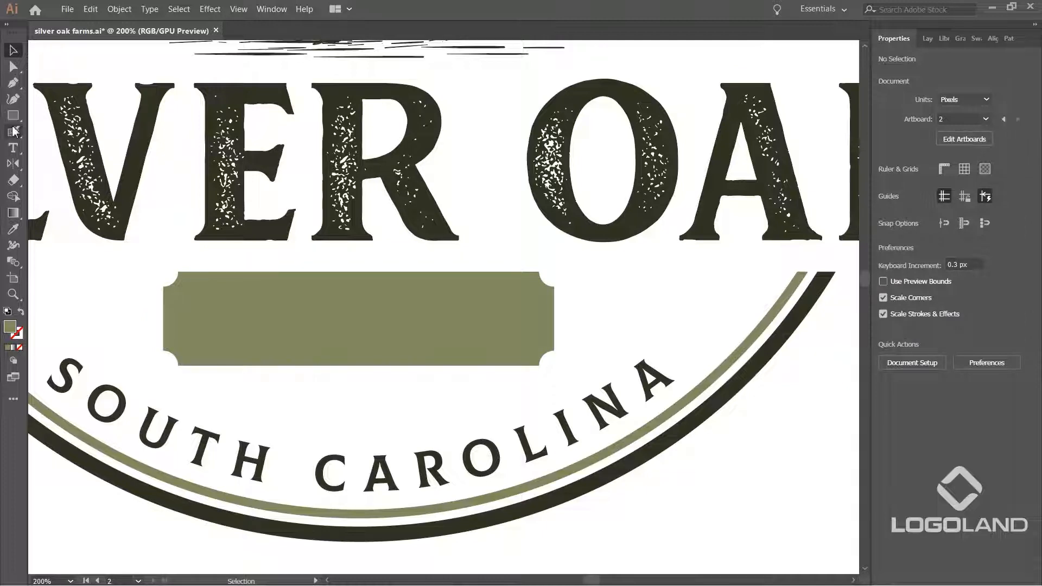
scroll(396, 325, "down", 2)
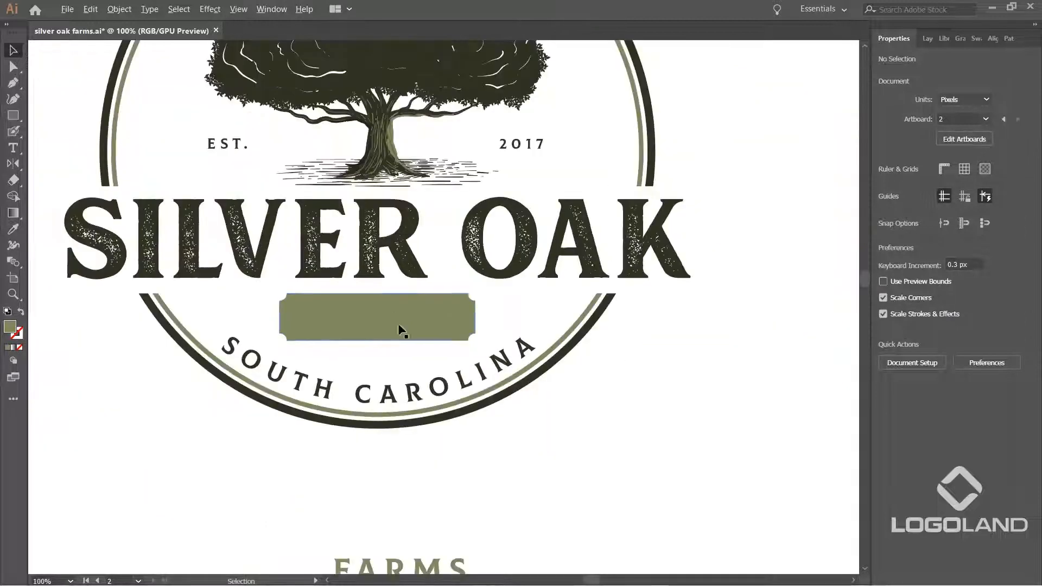
Draw an olive circle about 18 px in diameter over the left edge of the notched label.
left_click(462, 330)
scroll(418, 321, "up", 1)
scroll(219, 317, "up", 1)
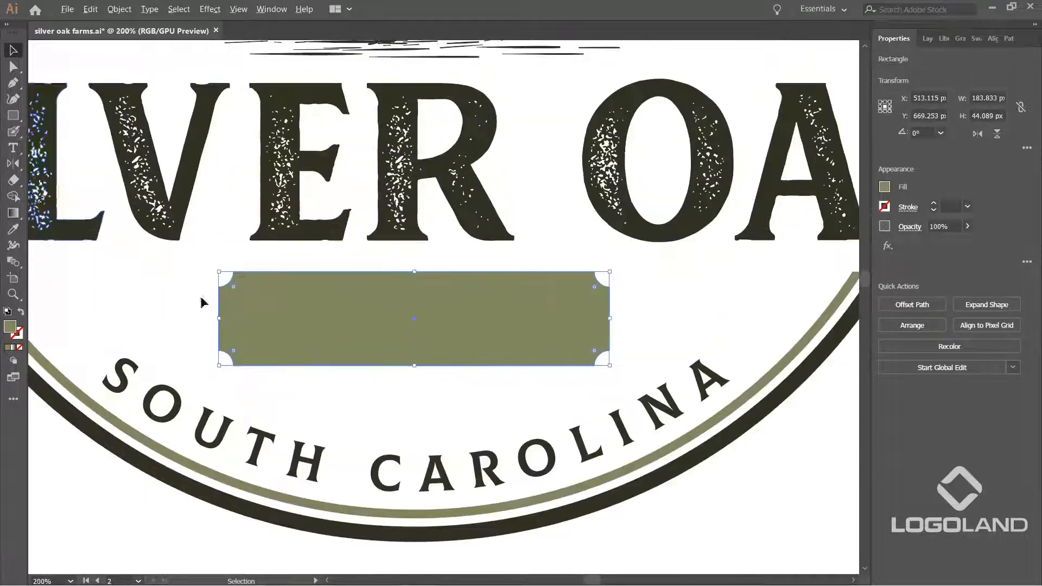
left_click(13, 115)
scroll(234, 280, "up", 1)
key("l")
left_click_drag(164, 332, 239, 407)
left_click(14, 51)
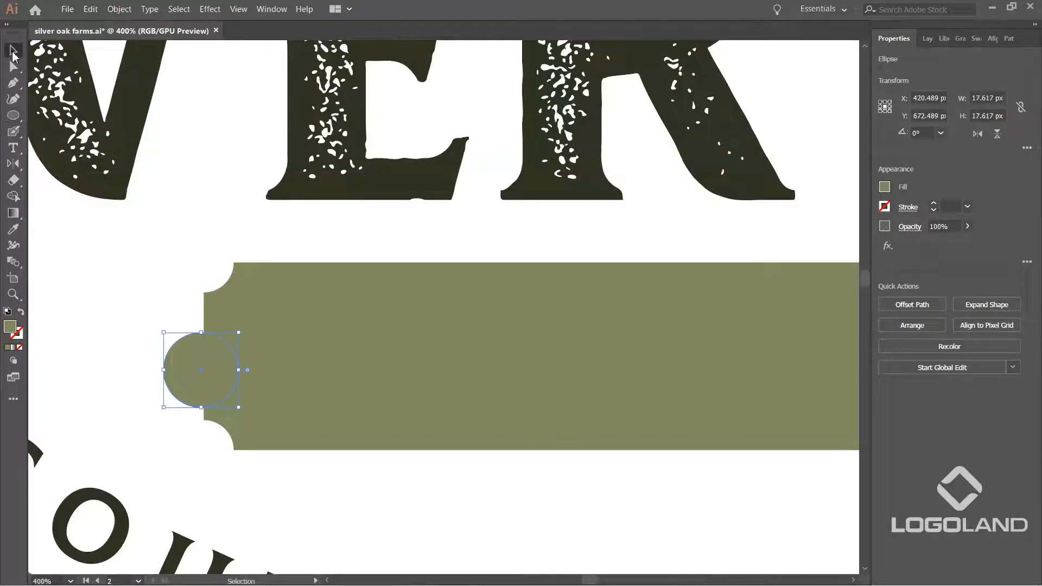
Center the circle vertically on the label and place its center exactly on the label's left edge.
left_click_drag(192, 347, 177, 370)
left_click(308, 339, "shift")
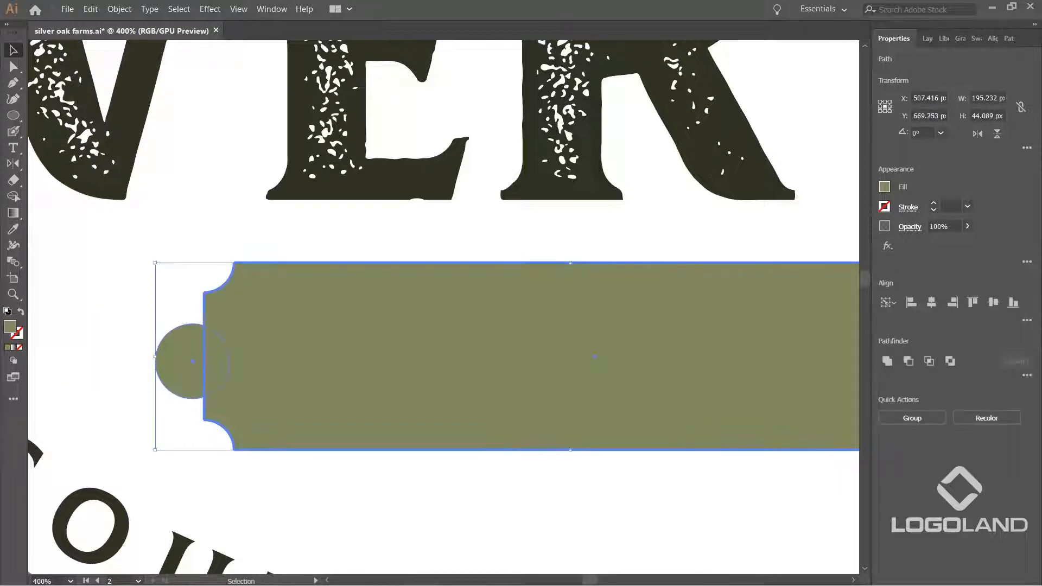
left_click(109, 328)
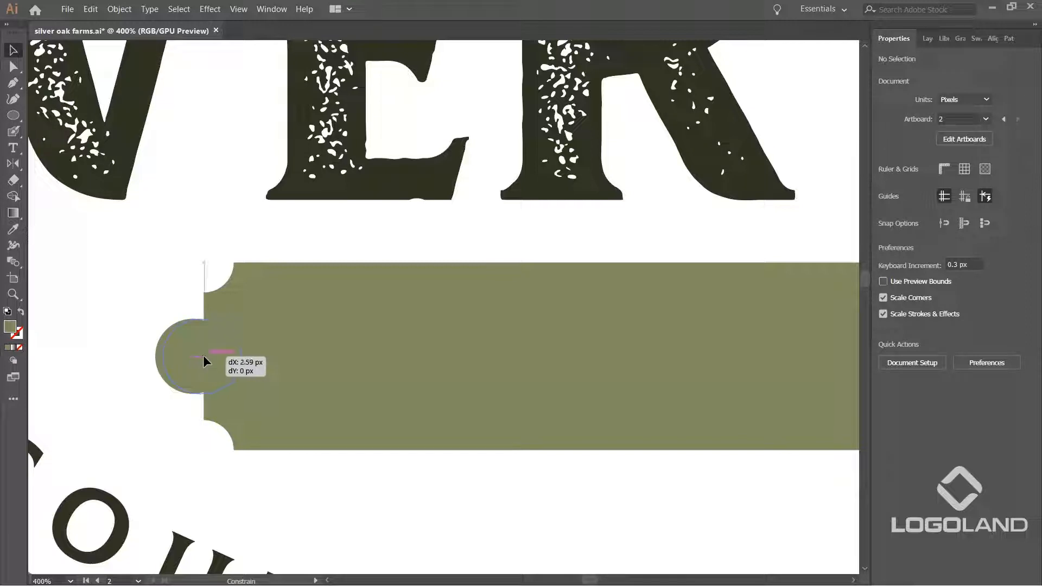
left_click_drag(203, 355, 174, 330)
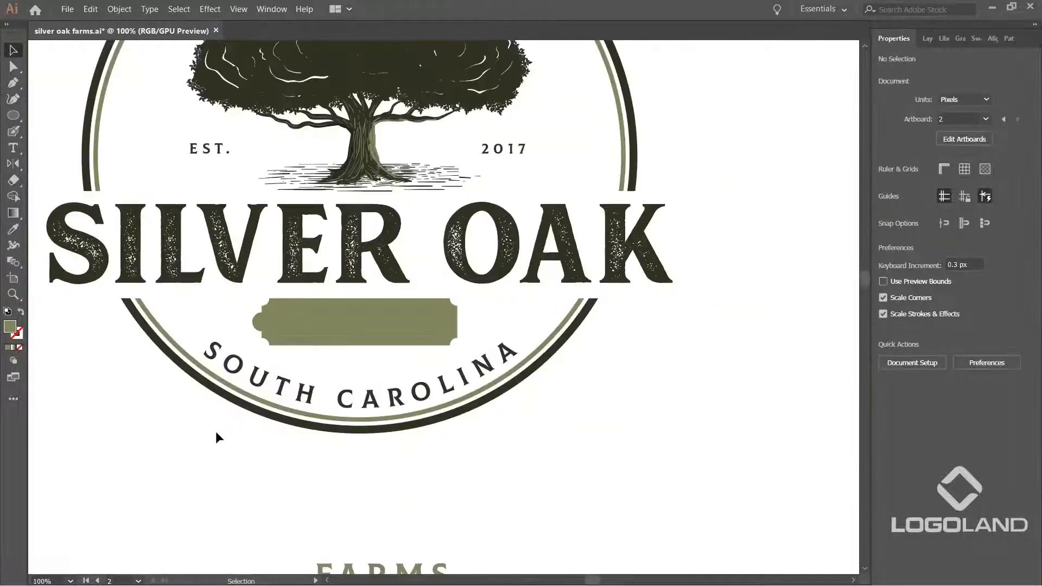
Scale the circle down about its center to about 14 px in diameter.
scroll(249, 288, "up", 6)
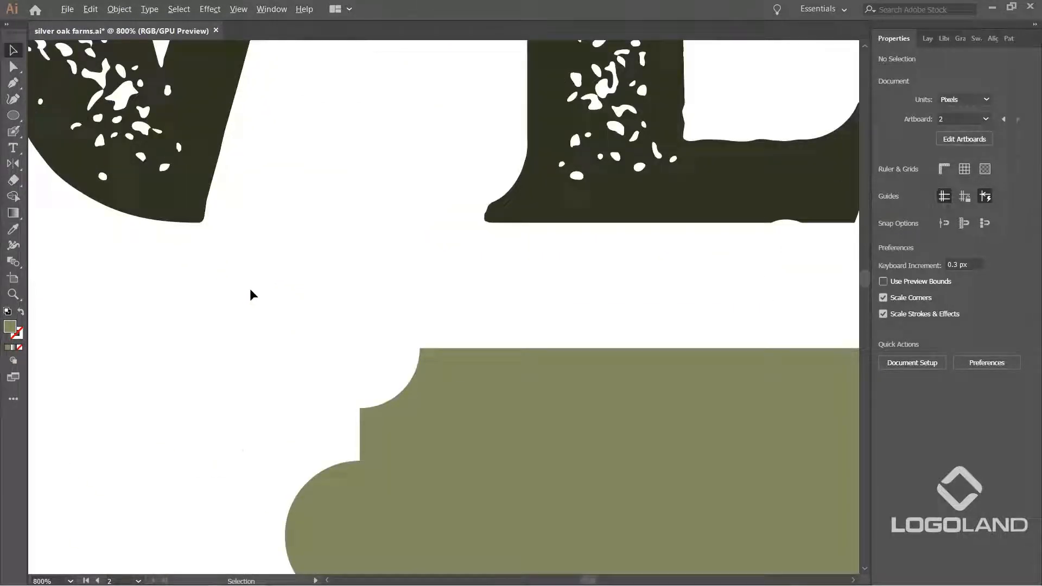
left_click(190, 249)
left_click_drag(262, 218, 248, 231)
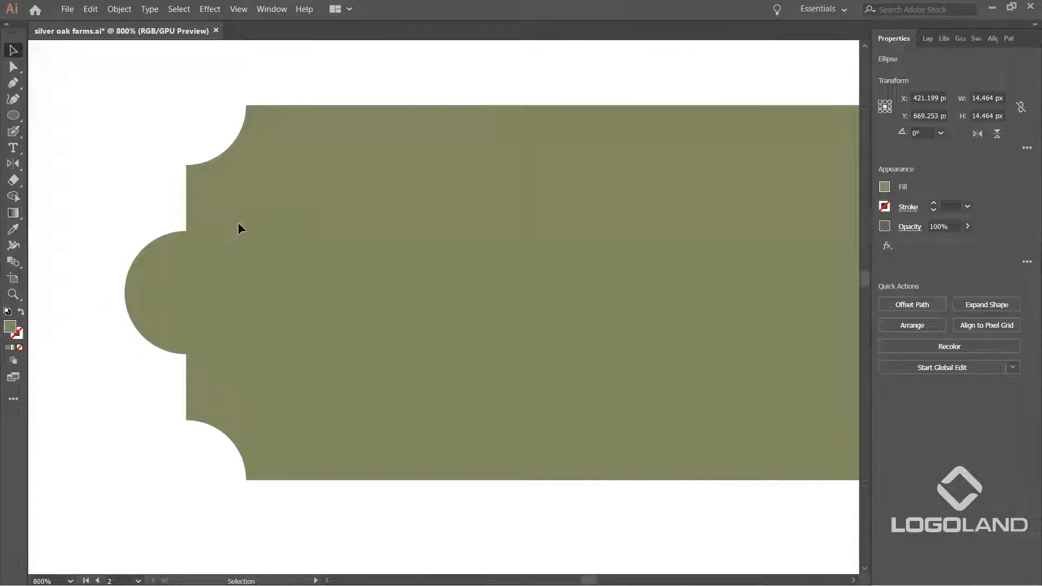
scroll(258, 225, "down", 4)
scroll(230, 450, "down", 3)
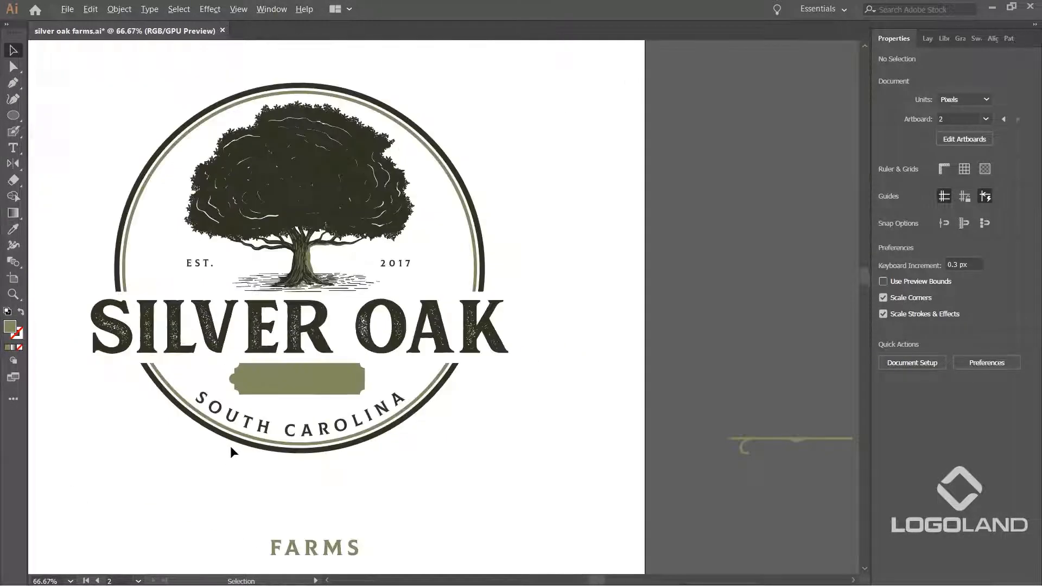
scroll(250, 368, "up", 6)
left_click_drag(158, 423, 211, 328)
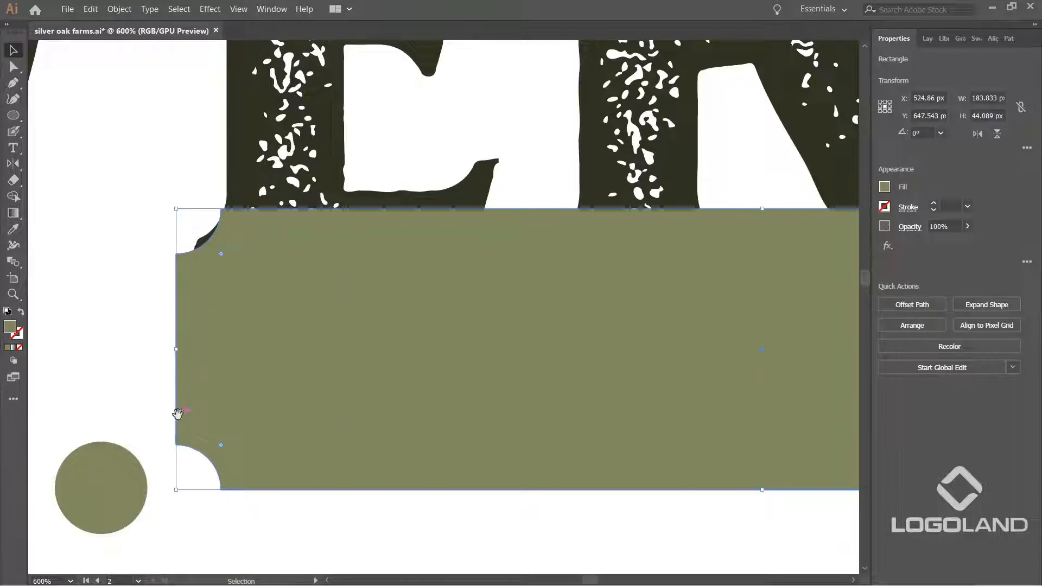
scroll(215, 336, "down", 6)
left_click(143, 308)
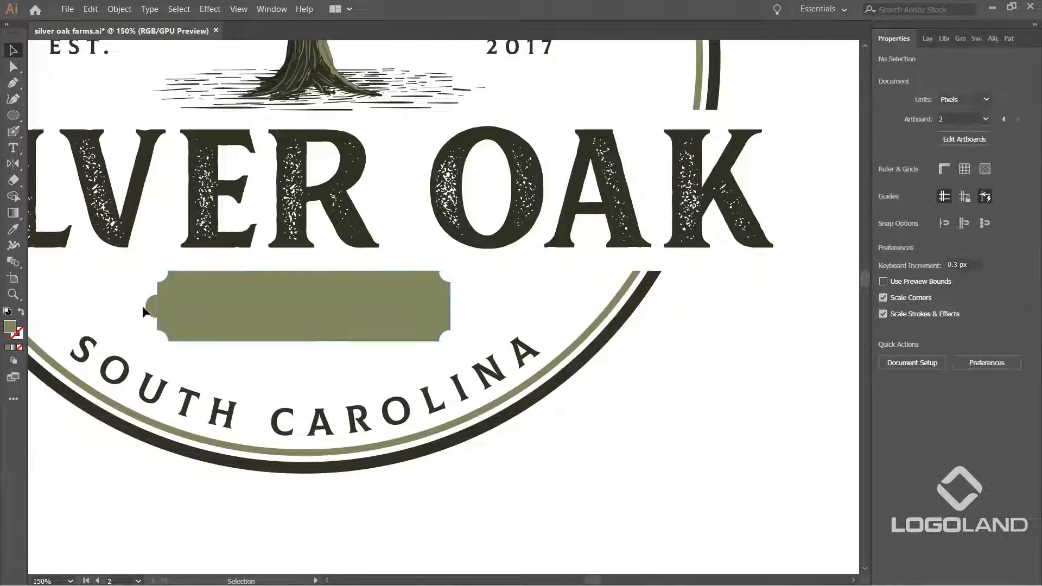
Enlarge the left circle about its center to about 17 px and copy it horizontally onto the label's right edge.
left_click(155, 308)
scroll(157, 306, "up", 6)
left_click_drag(189, 263, 208, 245)
scroll(149, 259, "down", 4)
left_click_drag(155, 282, 430, 275)
scroll(593, 281, "up", 5)
scroll(530, 233, "down", 6)
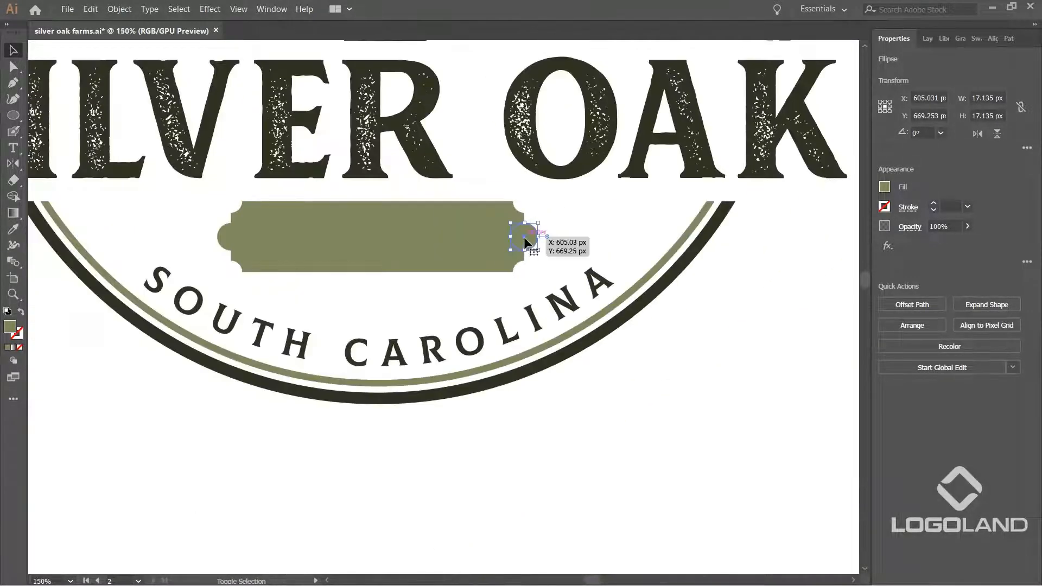
Unite the two end circles and the notched rectangle into a single label shape.
left_click(230, 237, "shift")
left_click(308, 234, "shift")
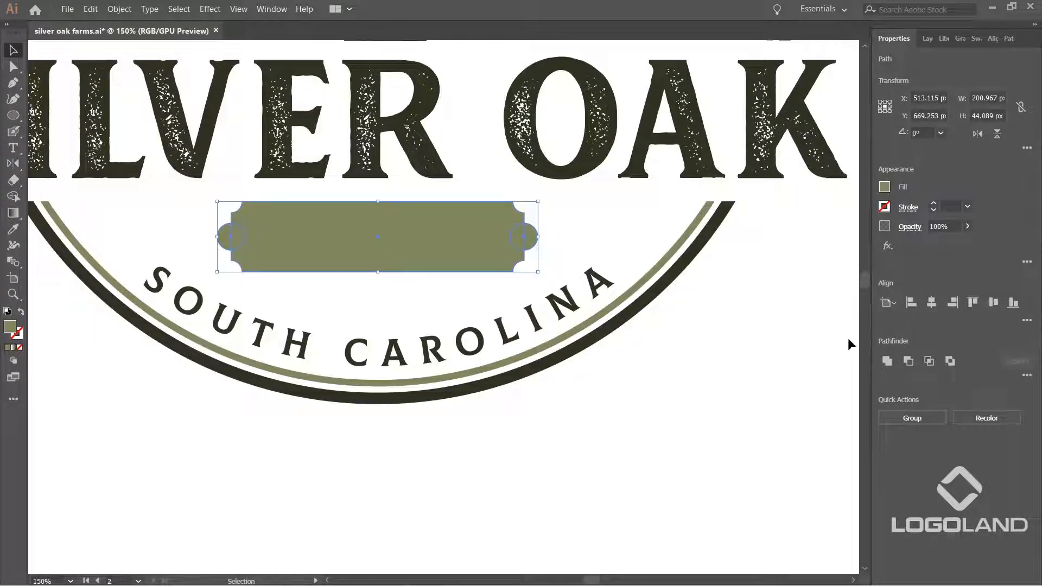
left_click(887, 361)
left_click(649, 426)
key("ctrl+0")
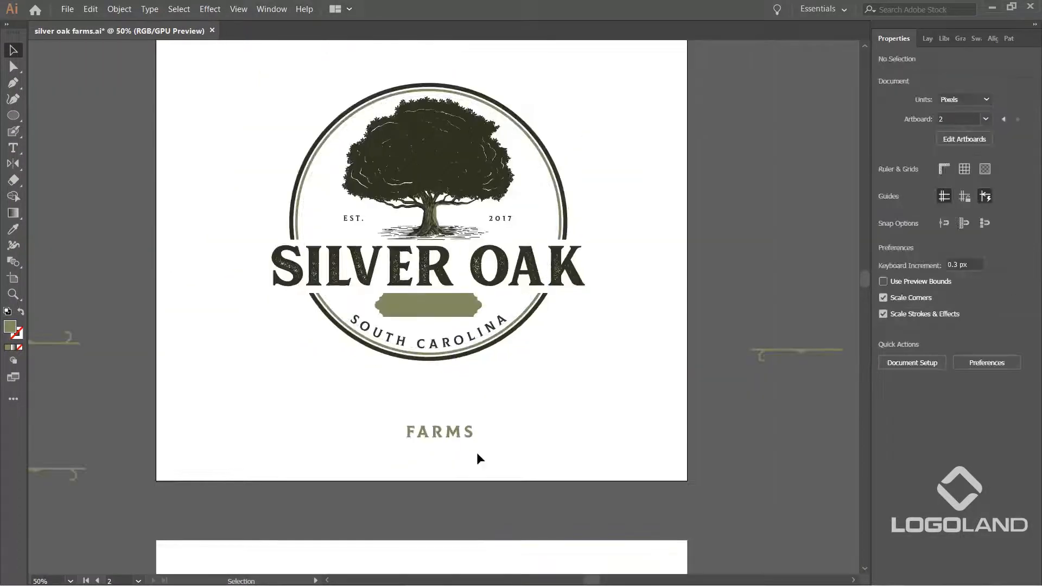
Recolor the label with the dark color sampled from the SILVER OAK lettering.
scroll(450, 374, "up", 4)
left_click(453, 307)
key("i")
left_click(503, 259)
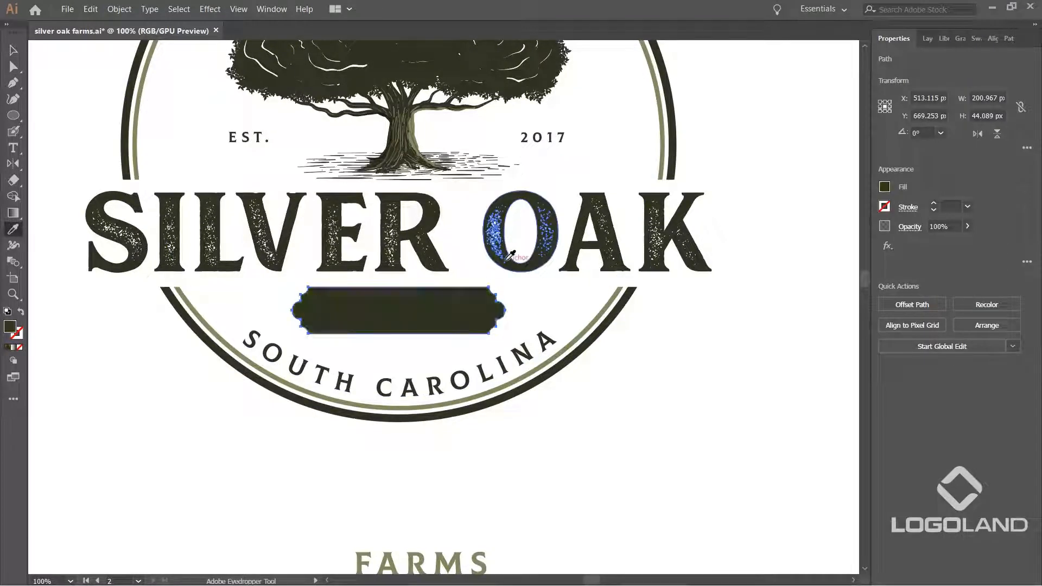
Move the FARMS lettering onto the label, level with its vertical center, and fill the letters white.
key("v")
left_click_drag(454, 566, 429, 313)
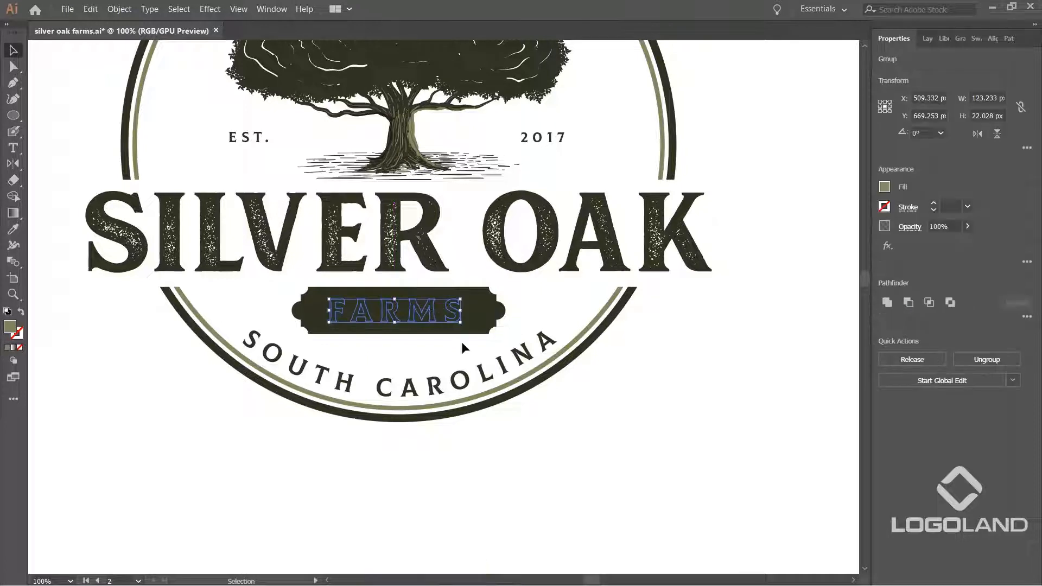
key("u")
key("v")
key("i")
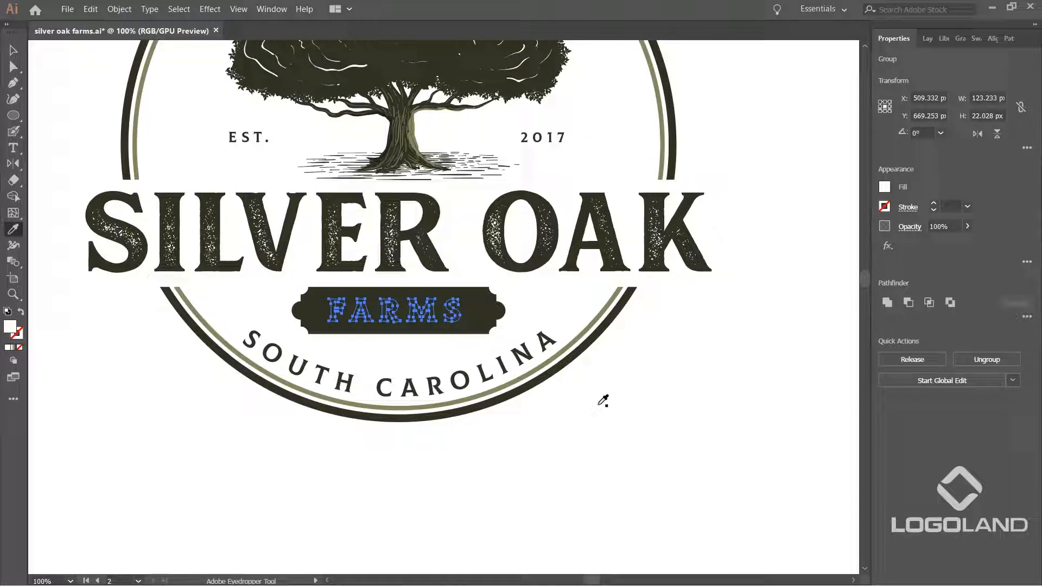
key("v")
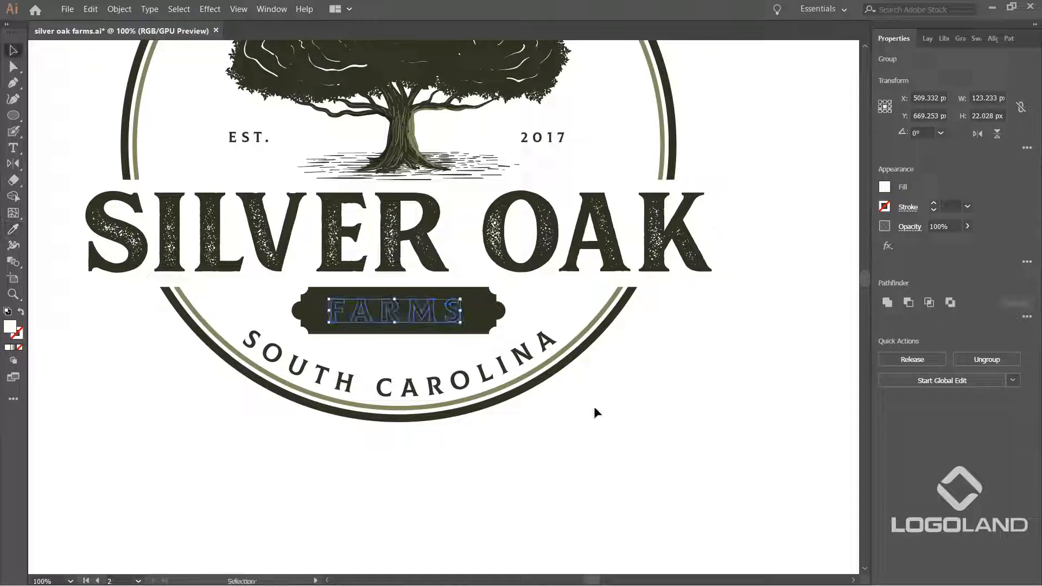
Bring the white FARMS lettering in front of the dark label by restacking both in place.
key("Delete")
left_click(493, 320)
key("Delete")
key("ctrl+f")
key("ctrl+b")
left_click(609, 427)
scroll(380, 307, "up", 1)
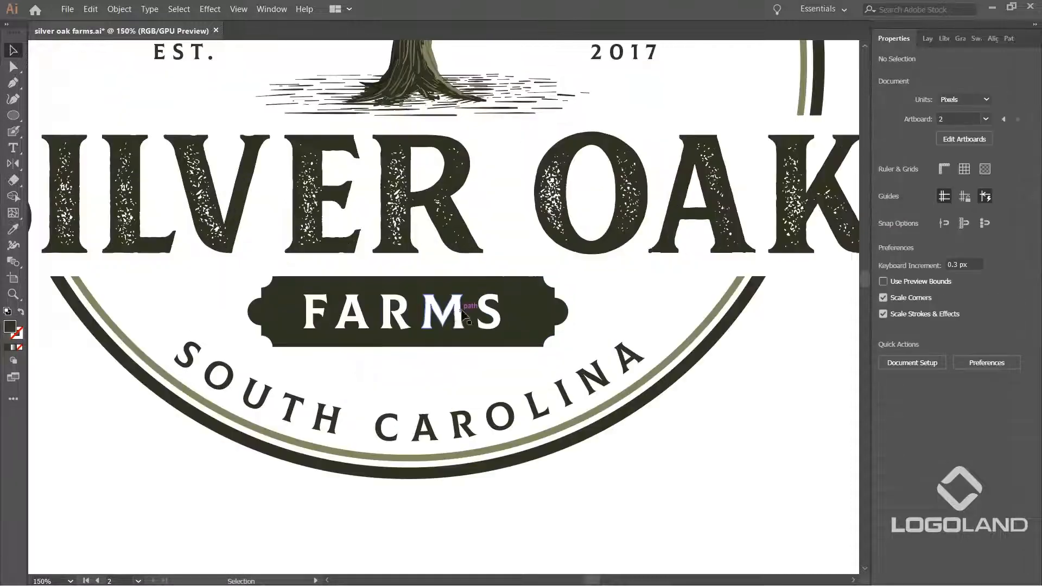
scroll(463, 315, "down", 1)
left_click(456, 303)
scroll(542, 401, "down", 1)
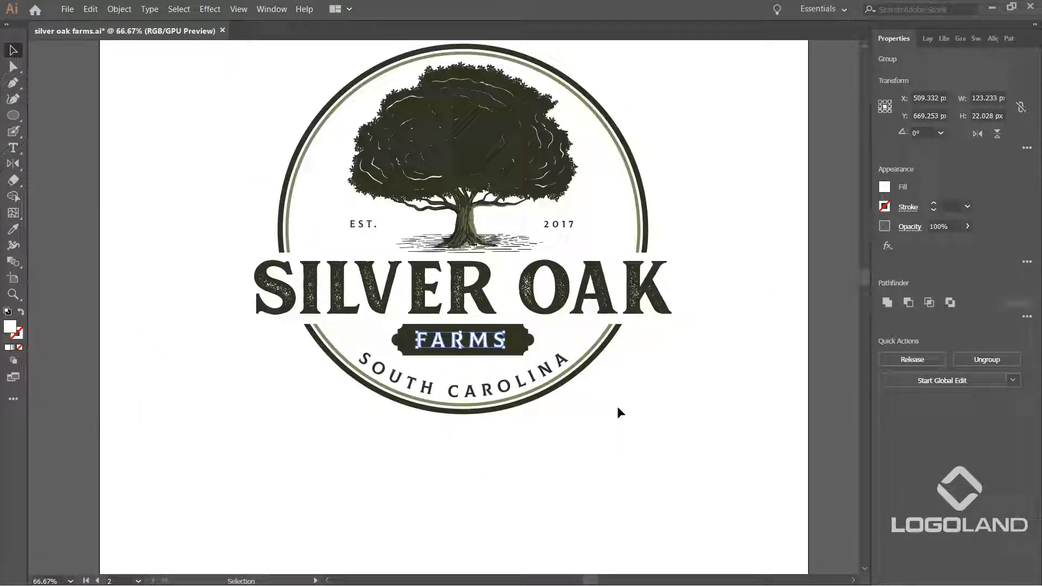
left_click(622, 421)
Recolor the label behind FARMS with the olive sampled from the inner ring.
left_click_drag(513, 338, 461, 370)
scroll(460, 370, "up", 2)
left_click(475, 367)
left_click_drag(403, 257, 437, 330)
key("i")
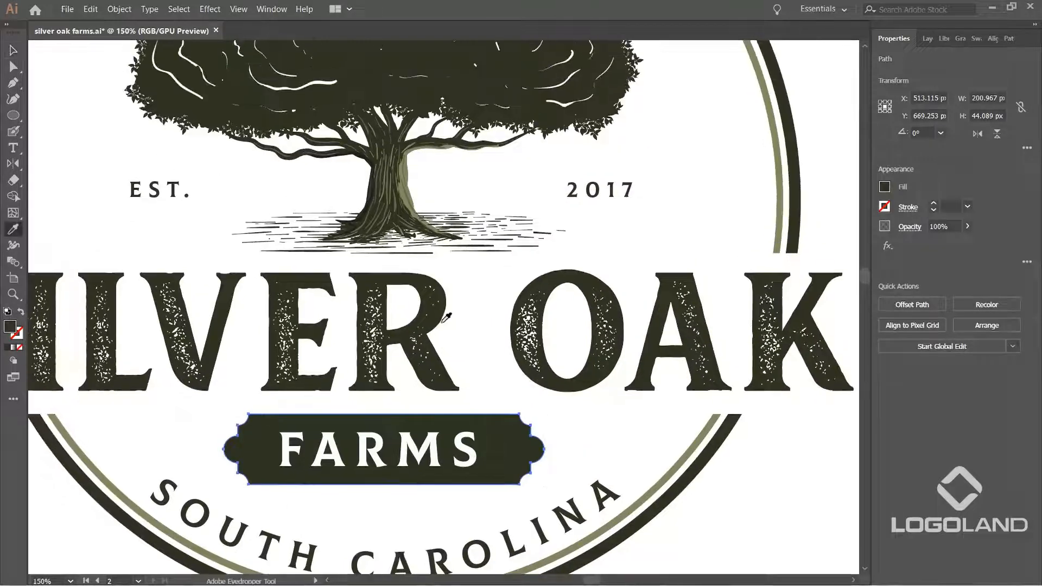
left_click(779, 182)
scroll(564, 331, "down", 3)
key("v")
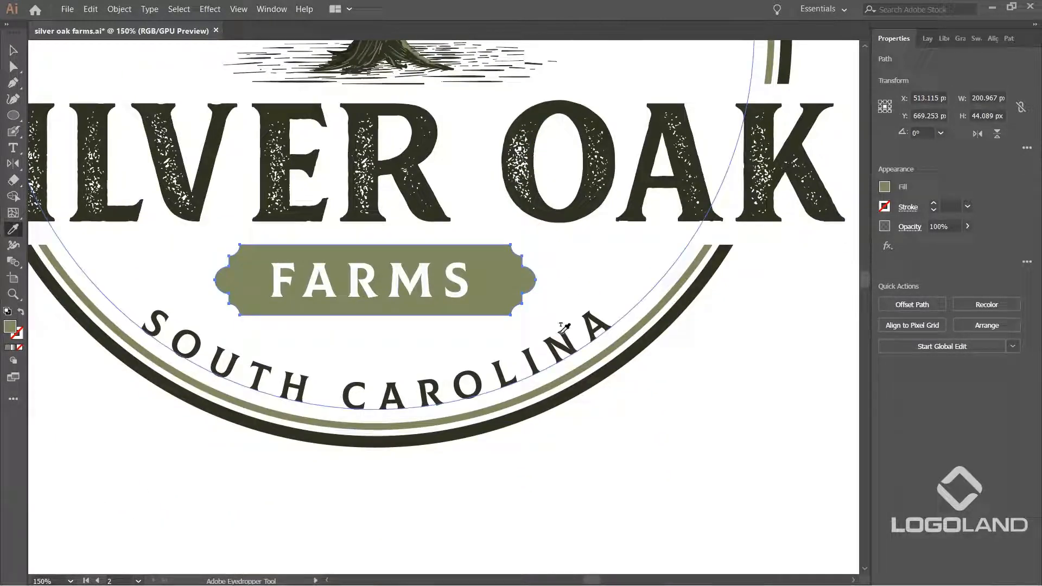
left_click(421, 328)
Enlarge the FARMS lettering proportionally about its center to about 151 × 27 px.
left_click(519, 276)
left_click(459, 272)
scroll(459, 270, "up", 2)
left_click_drag(478, 255, 542, 228)
scroll(456, 246, "down", 3)
scroll(412, 297, "up", 3)
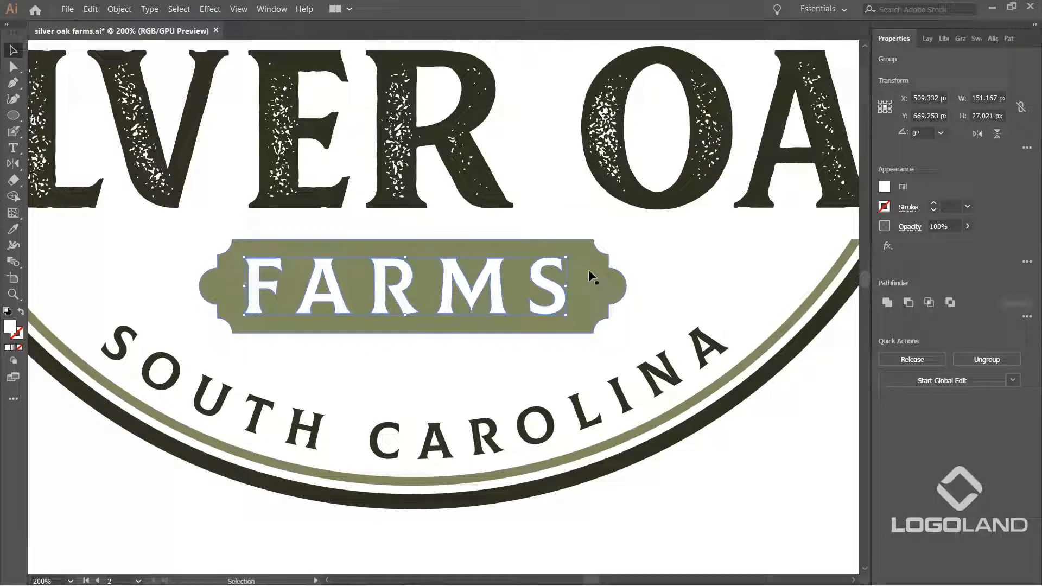
Center the FARMS lettering horizontally on the olive label.
left_click(588, 278, "shift")
left_click(931, 302)
left_click(773, 455)
scroll(450, 355, "down", 4)
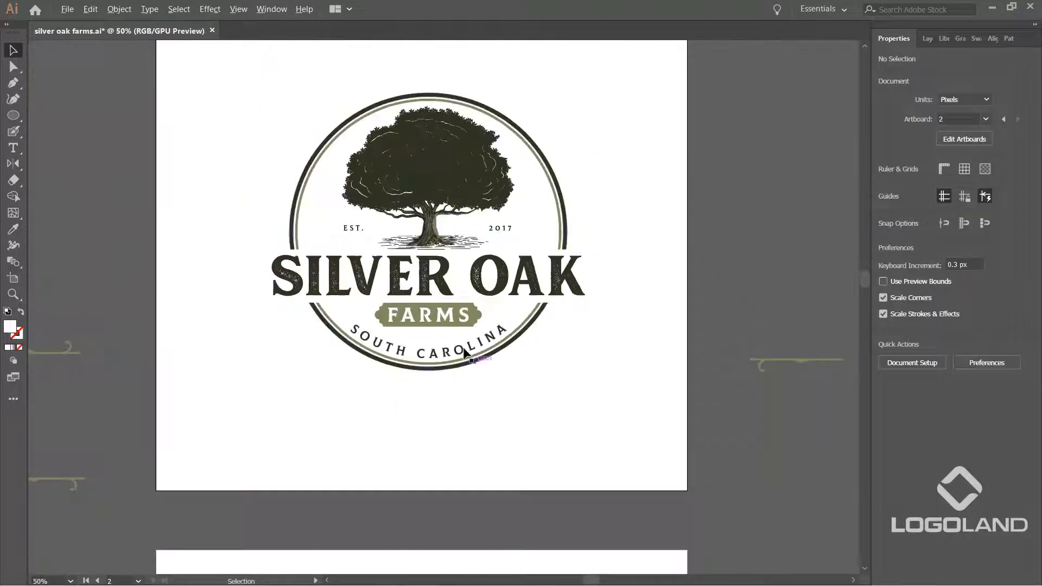
Draw a small white circle at the label's right rounded end as a rivet hole.
scroll(458, 352, "up", 4)
left_click(11, 119)
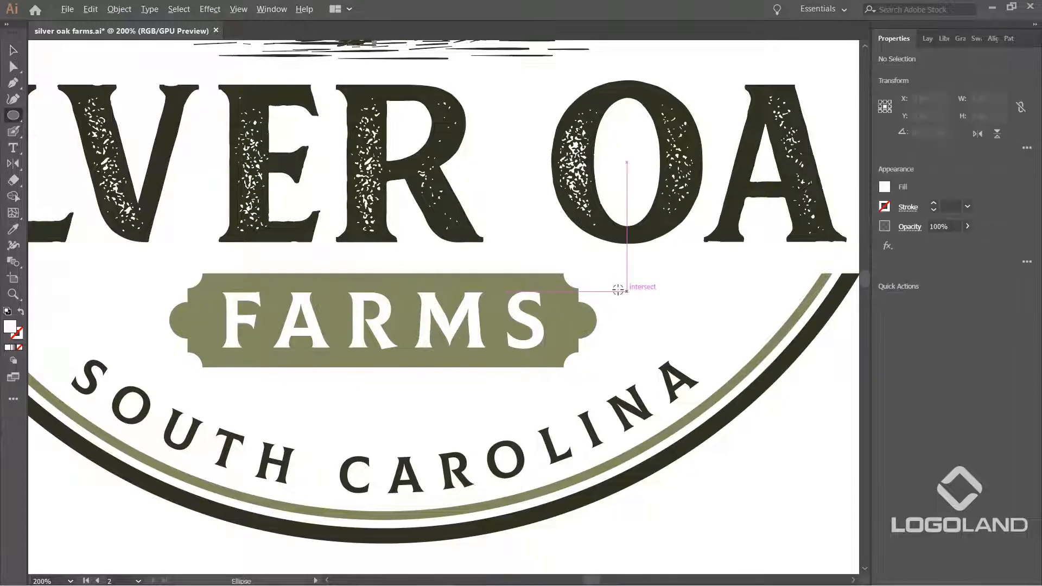
scroll(624, 314, "up", 4)
mouse_move(437, 295)
left_mouse_down()
mouse_move(459, 327)
mouse_move(453, 302)
left_mouse_up()
key("v")
left_click(555, 291)
scroll(554, 290, "down", 5)
scroll(539, 318, "up", 4)
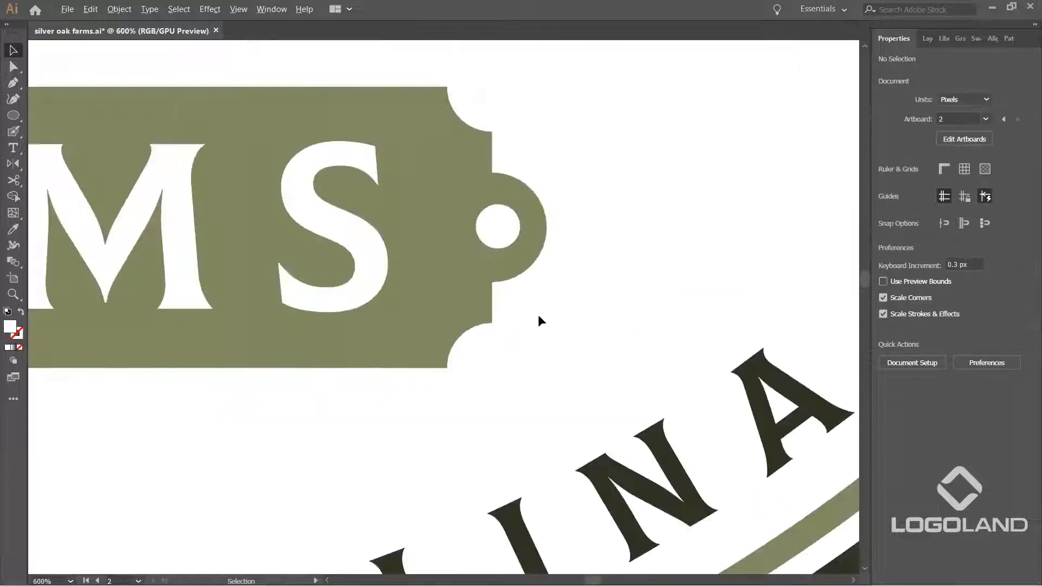
Move the small white circle to the label's left rounded end.
scroll(709, 325, "down", 2)
left_click_drag(768, 304, 178, 337)
scroll(217, 339, "down", 4)
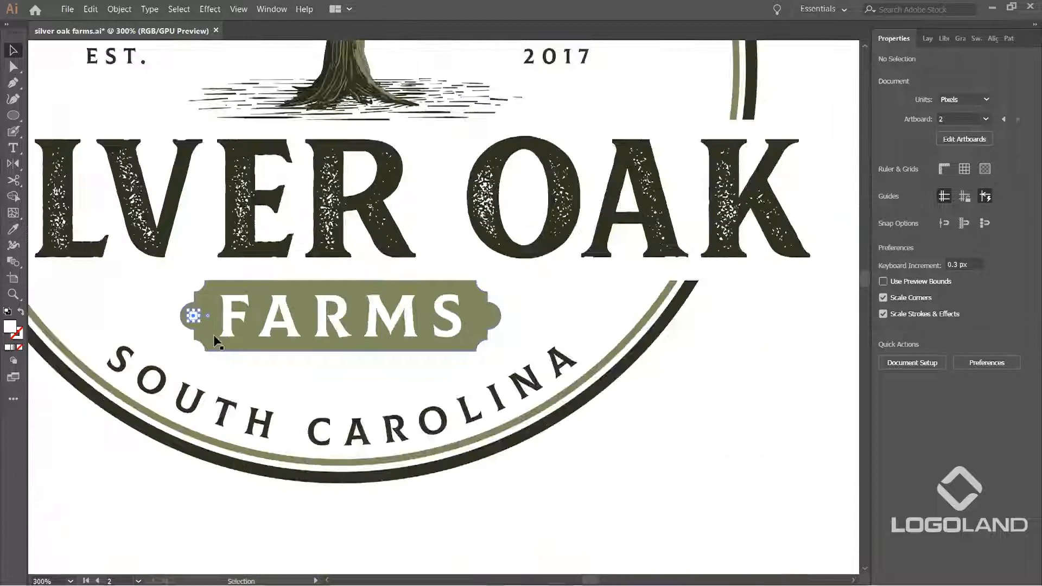
scroll(425, 360, "up", 3)
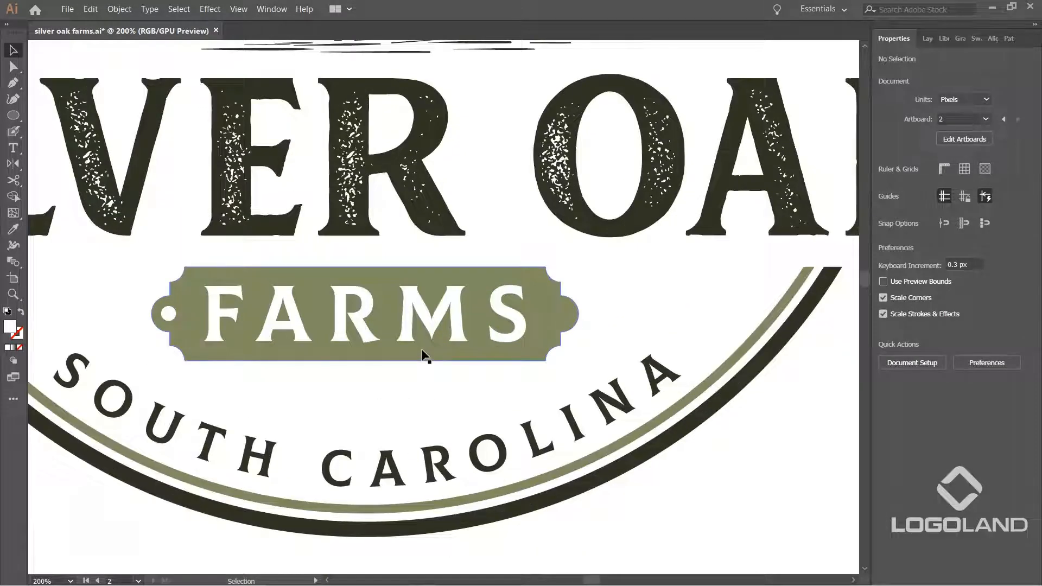
Examine the FARMS label's lettering, scalloped corners and rounded ends up close.
scroll(422, 353, "down", 4)
scroll(455, 365, "up", 5)
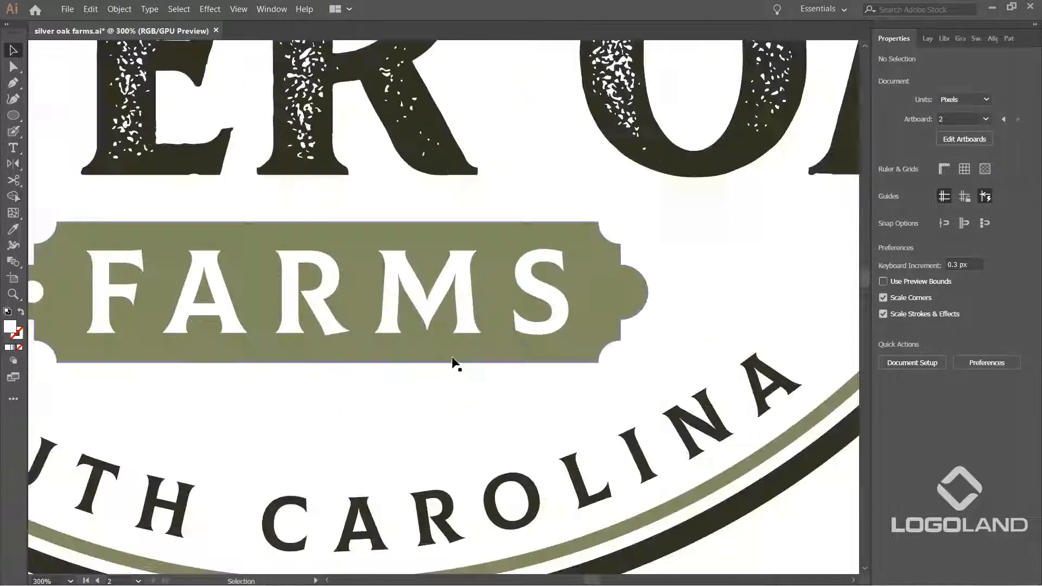
scroll(461, 358, "down", 1)
scroll(465, 295, "down", 2)
scroll(362, 279, "up", 3)
scroll(361, 280, "up", 1)
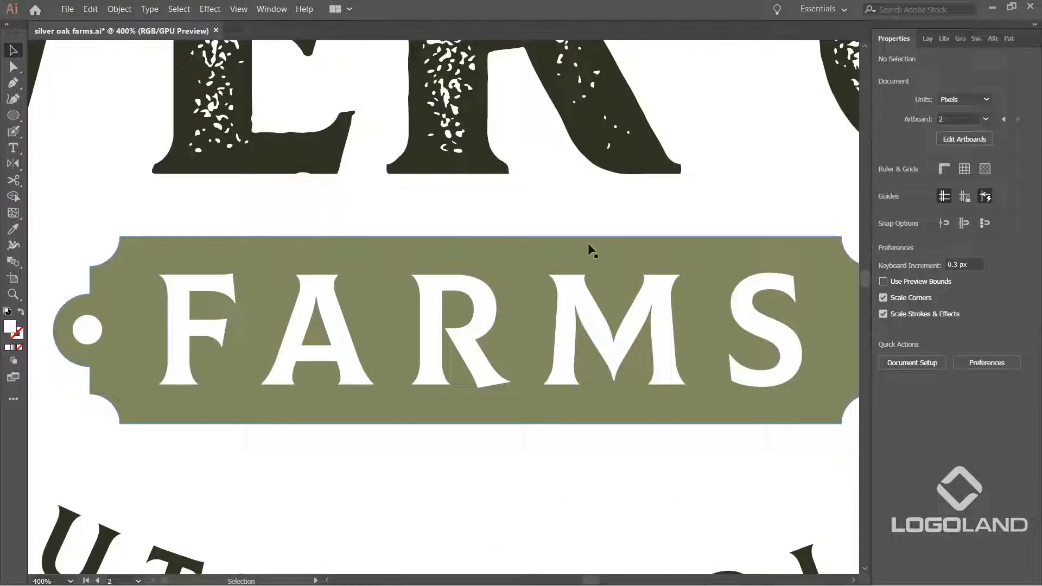
left_click_drag(781, 270, 475, 266)
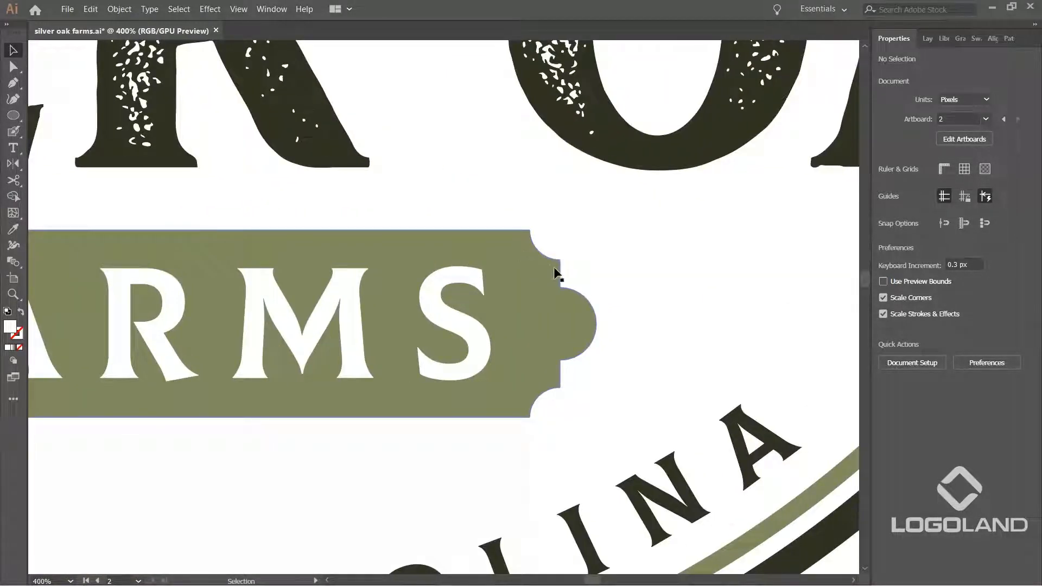
left_click_drag(344, 409, 645, 405)
left_click_drag(191, 435, 264, 424)
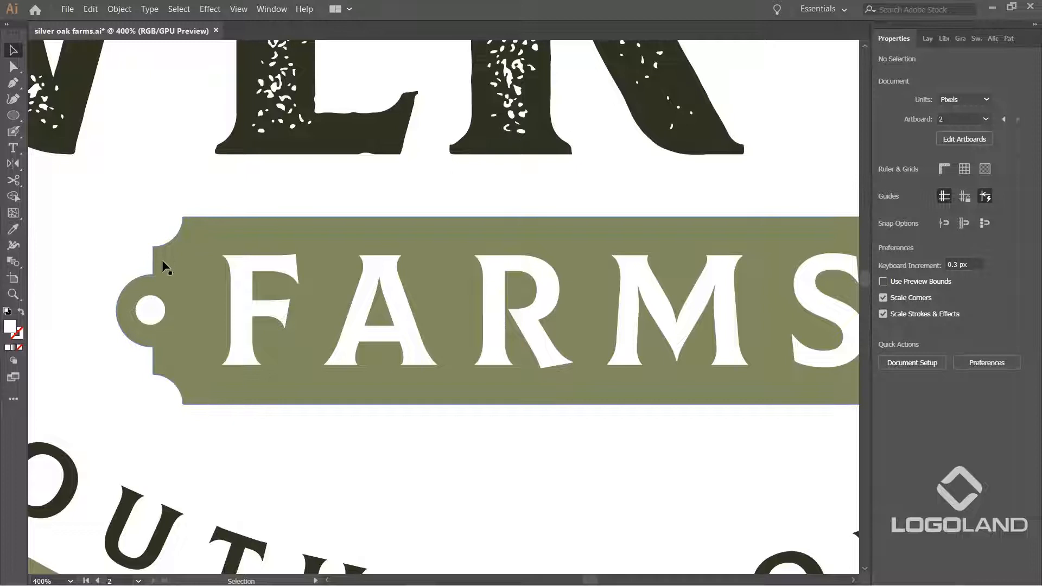
Move the small white rivet circle off the FARMS label to the empty area outside the artboard.
scroll(212, 299, "down", 4)
left_click_drag(272, 367, 337, 332)
left_click_drag(263, 267, 85, 395)
scroll(193, 423, "down", 3)
left_click(211, 401)
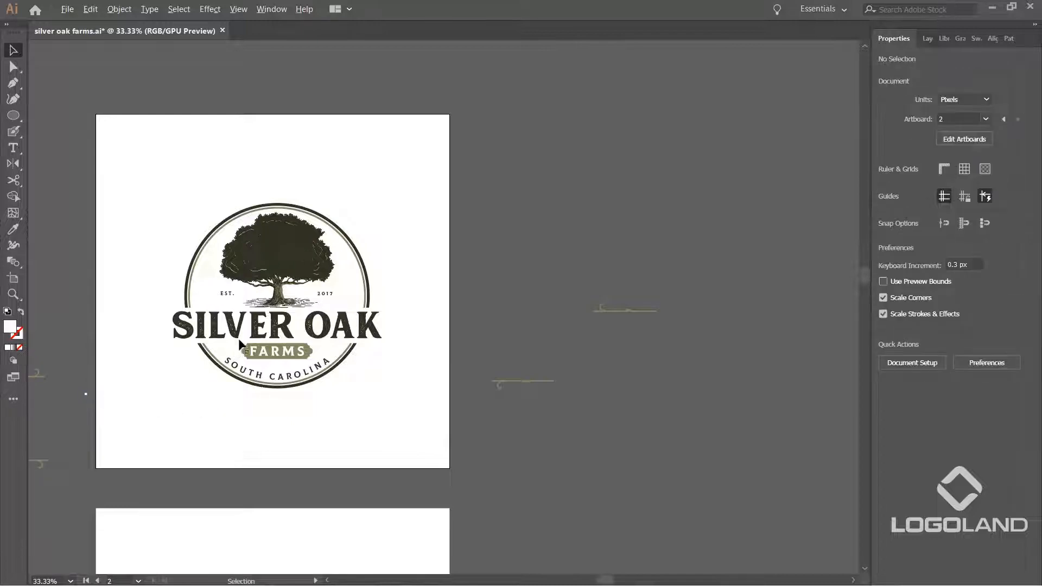
Create an offset path of -2 px with Miter joins from the olive FARMS label shape.
scroll(239, 344, "up", 5)
left_click(586, 347)
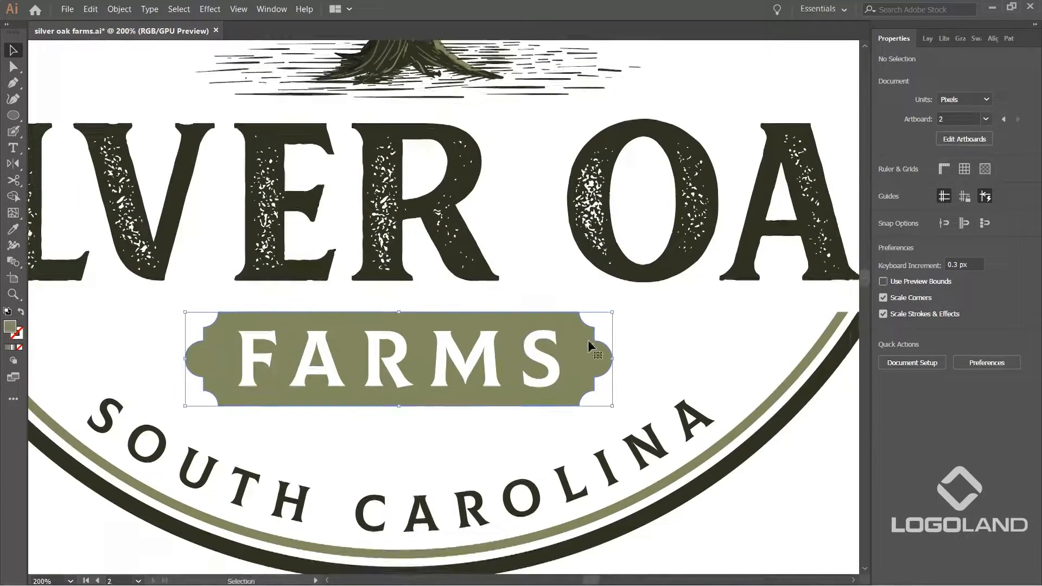
left_click(119, 9)
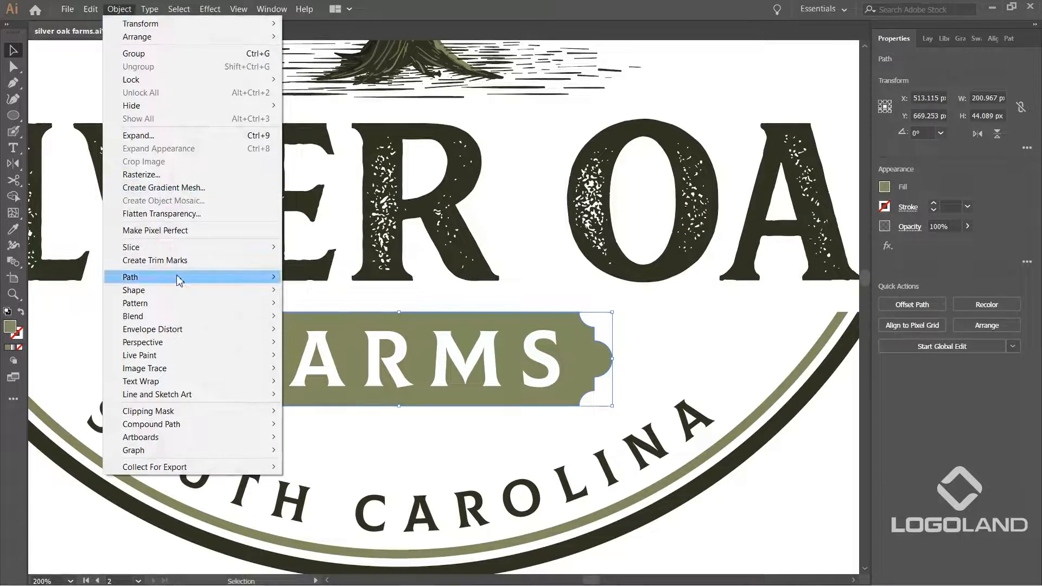
mouse_move(177, 278)
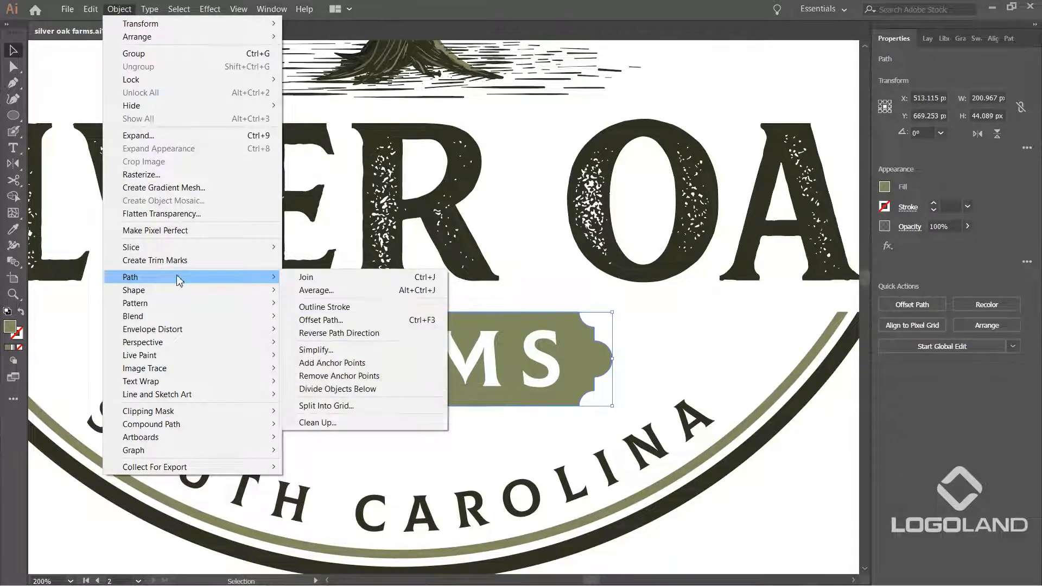
left_click(327, 321)
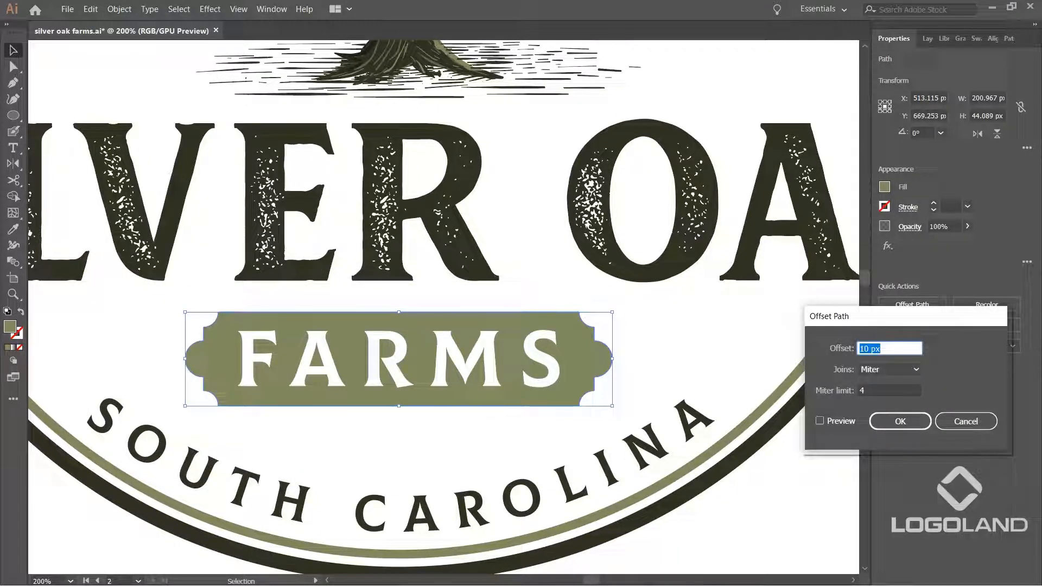
left_click(824, 422)
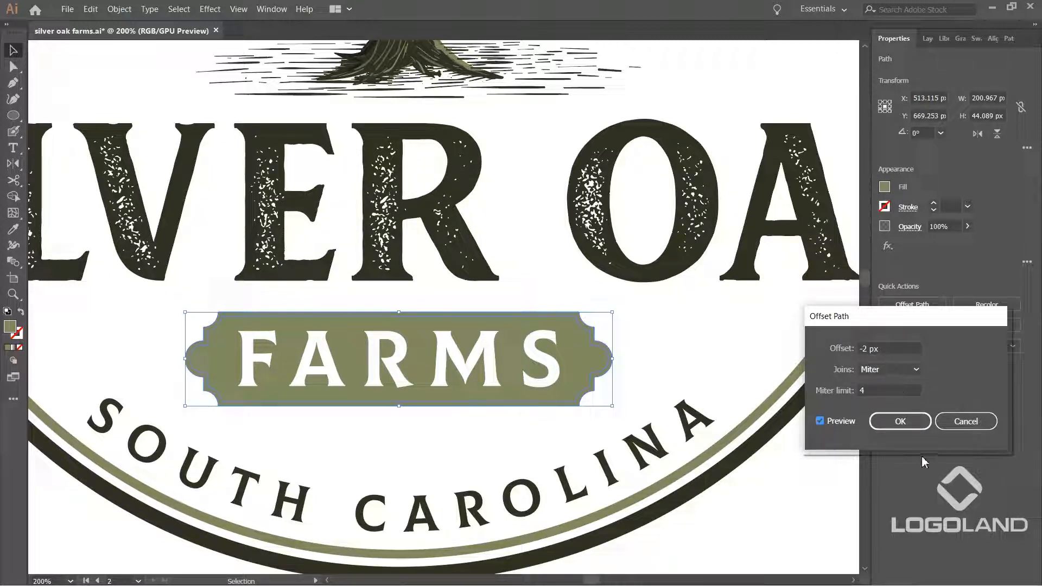
left_click(897, 425)
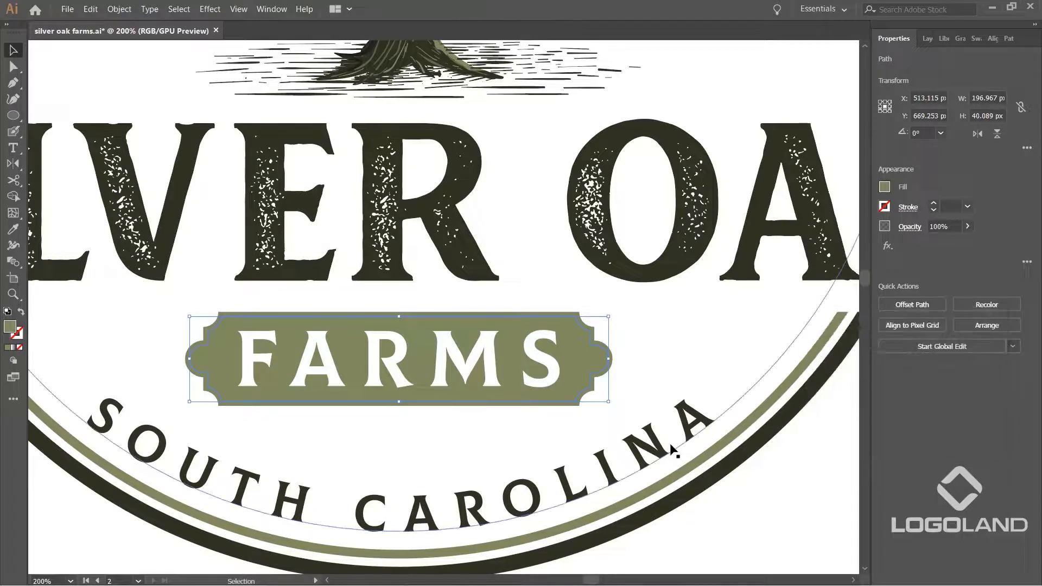
Turn the inset label path into a white outline with no fill.
key("i")
left_click(770, 496)
left_click(13, 50)
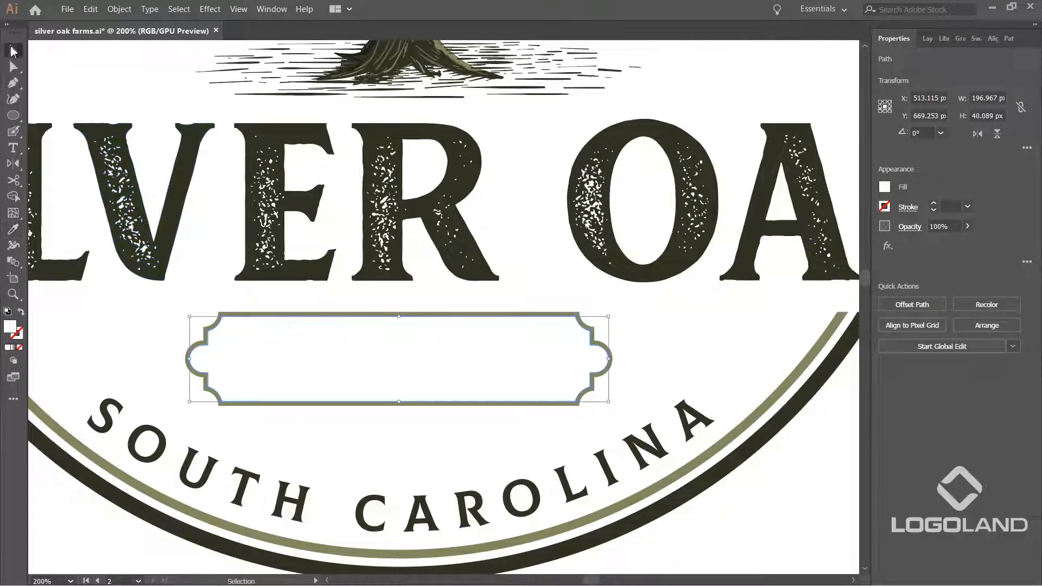
left_click(22, 313)
left_click(763, 521)
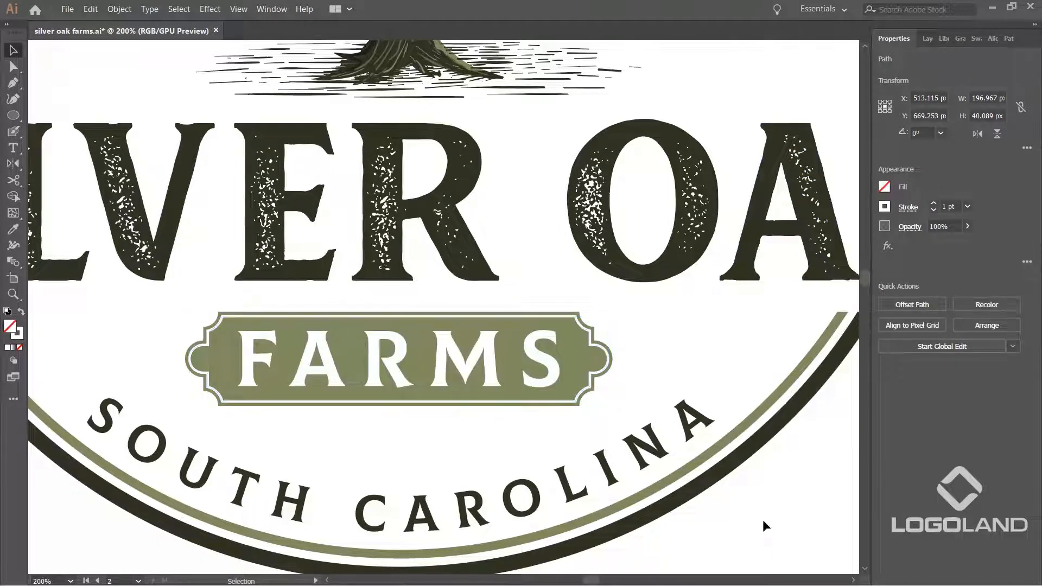
Set the stroke weight of the label's inner white outline to 0.75 pt.
scroll(641, 355, "up", 3)
scroll(514, 335, "down", 4)
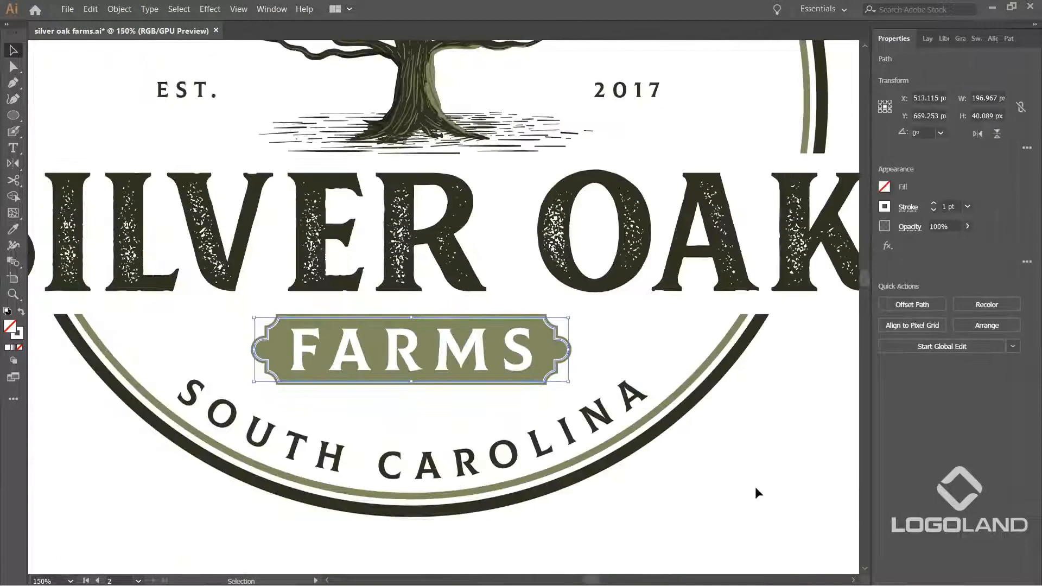
scroll(575, 345, "up", 3)
left_click(519, 336)
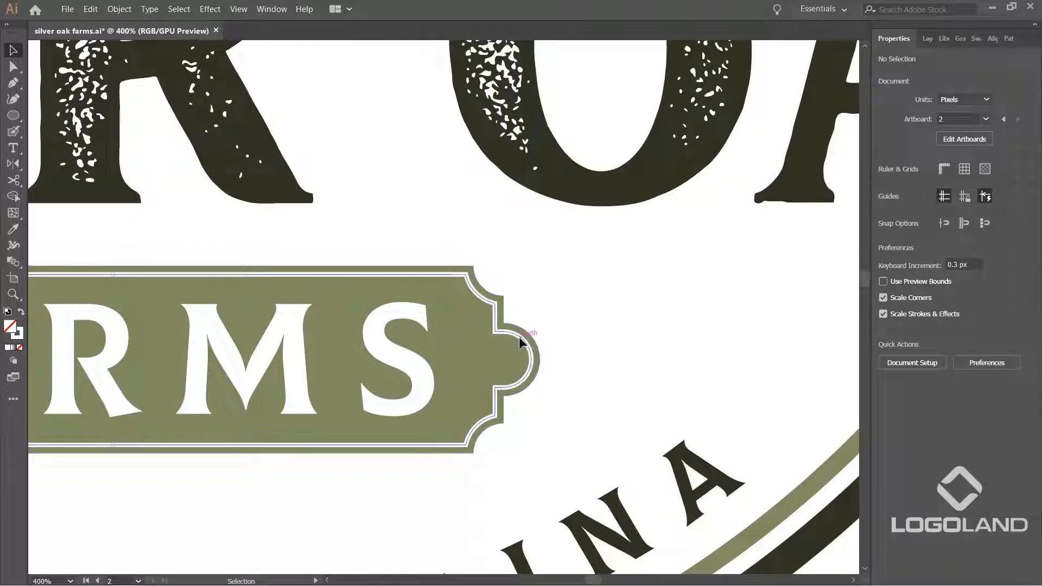
left_click(967, 207)
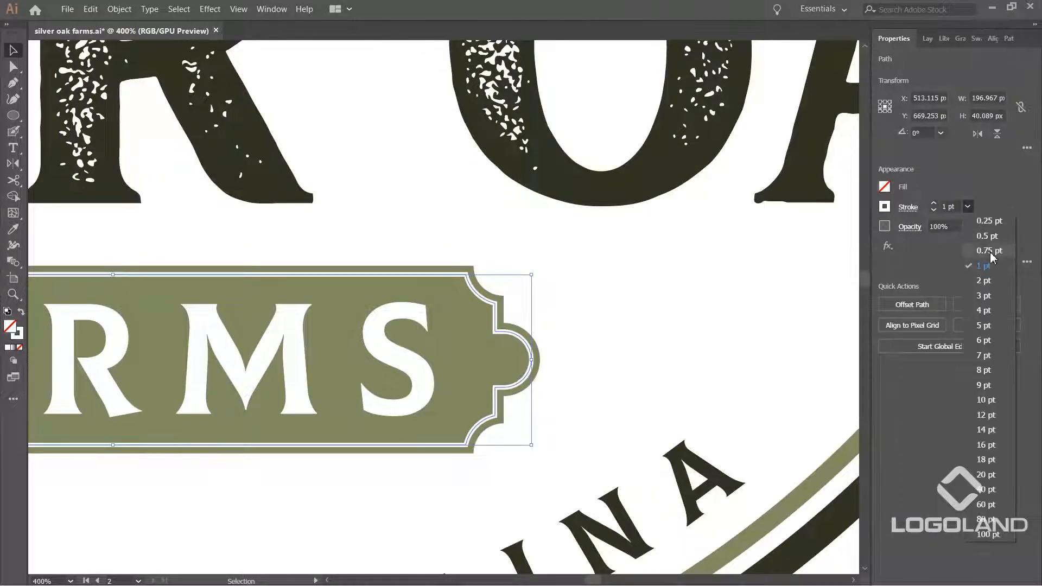
left_click(990, 252)
scroll(618, 276, "down", 3)
left_click(616, 468)
left_click_drag(608, 474, 640, 487)
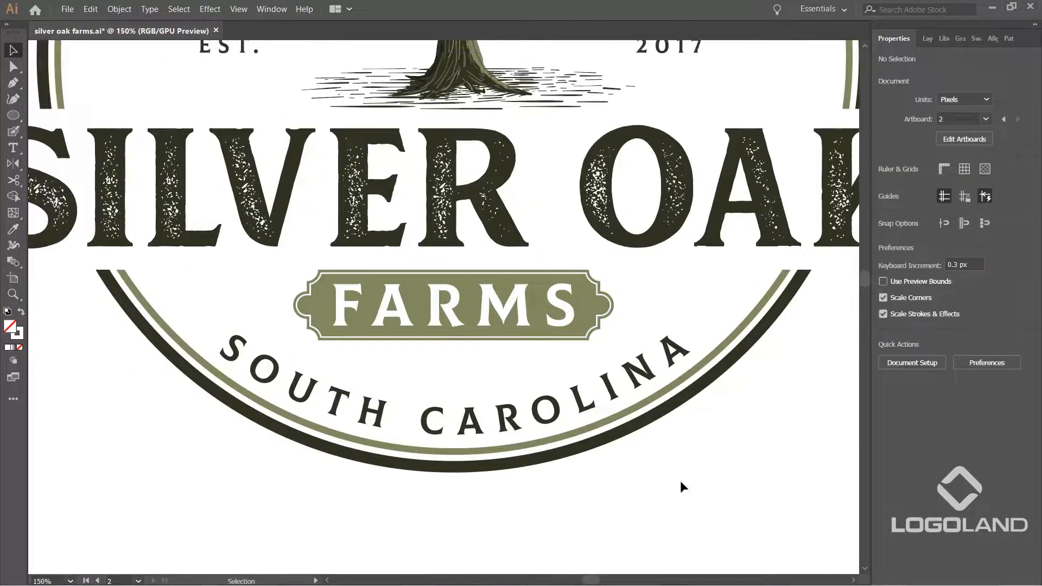
Move the small white circle back onto the artboard, below and outside the ring's lower-left arc.
scroll(581, 377, "down", 5)
scroll(581, 378, "up", 3)
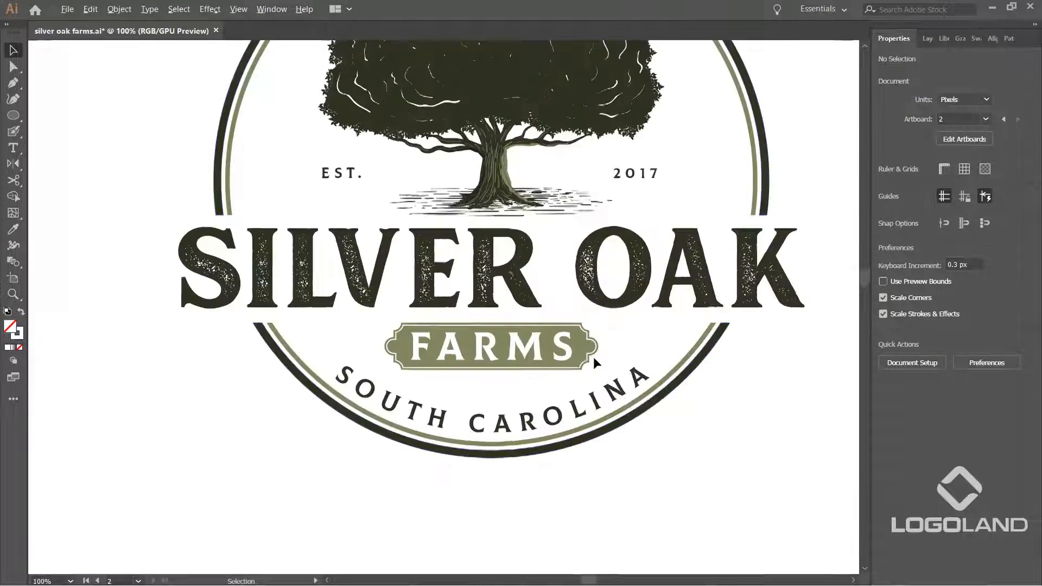
scroll(593, 357, "up", 1)
scroll(603, 363, "down", 2)
left_click_drag(426, 476, 418, 463)
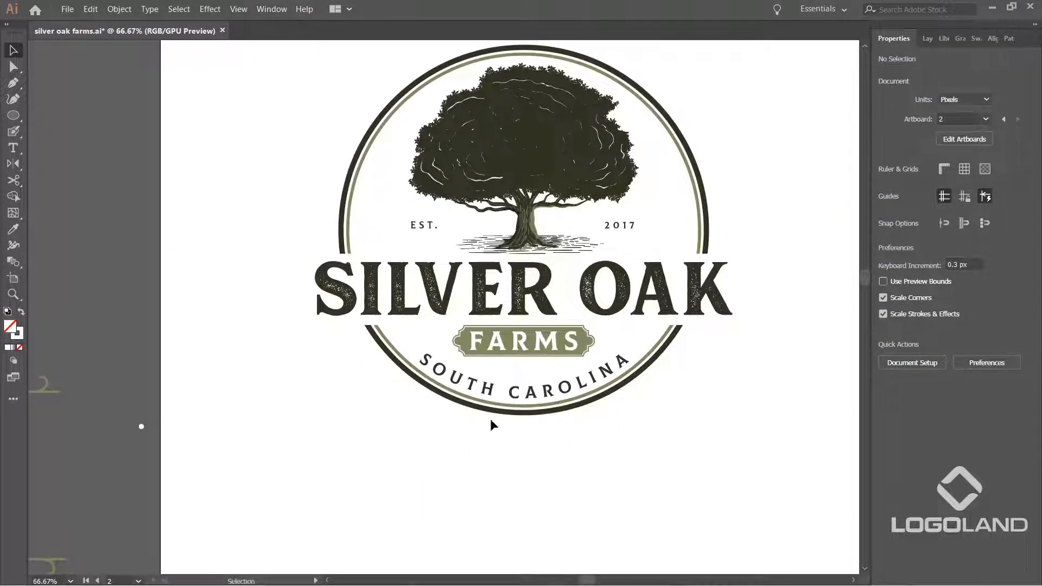
scroll(132, 425, "up", 2)
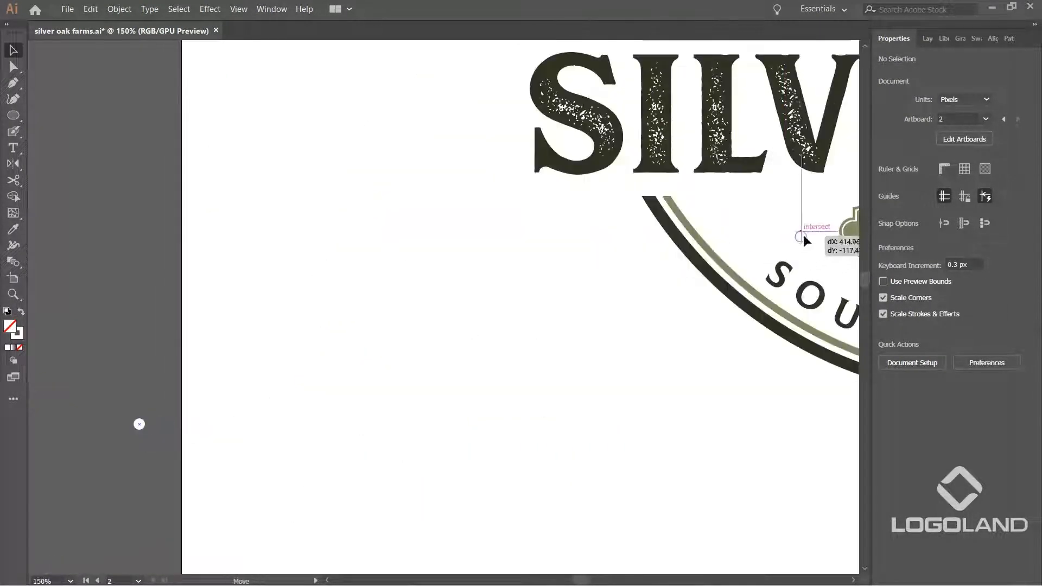
left_click_drag(802, 239, 505, 255)
left_click_drag(415, 289, 207, 332)
scroll(295, 302, "up", 3)
left_click_drag(306, 298, 245, 412)
scroll(333, 448, "down", 3)
left_click(338, 447)
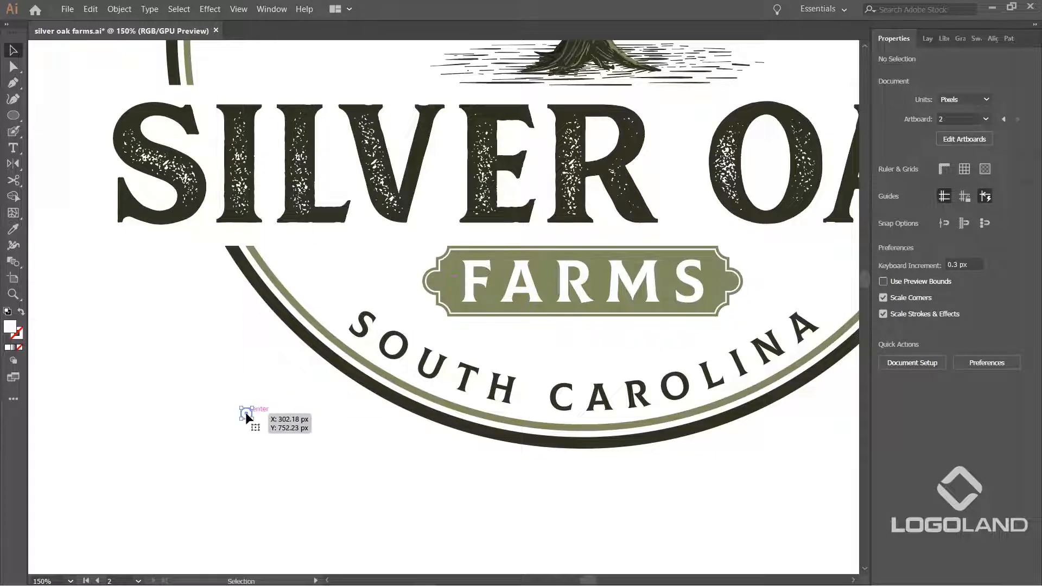
key("Delete")
Move the small white circle just beyond the final A of CAROLINA, inside the olive ring.
scroll(416, 357, "down", 2)
left_click_drag(668, 446, 625, 450)
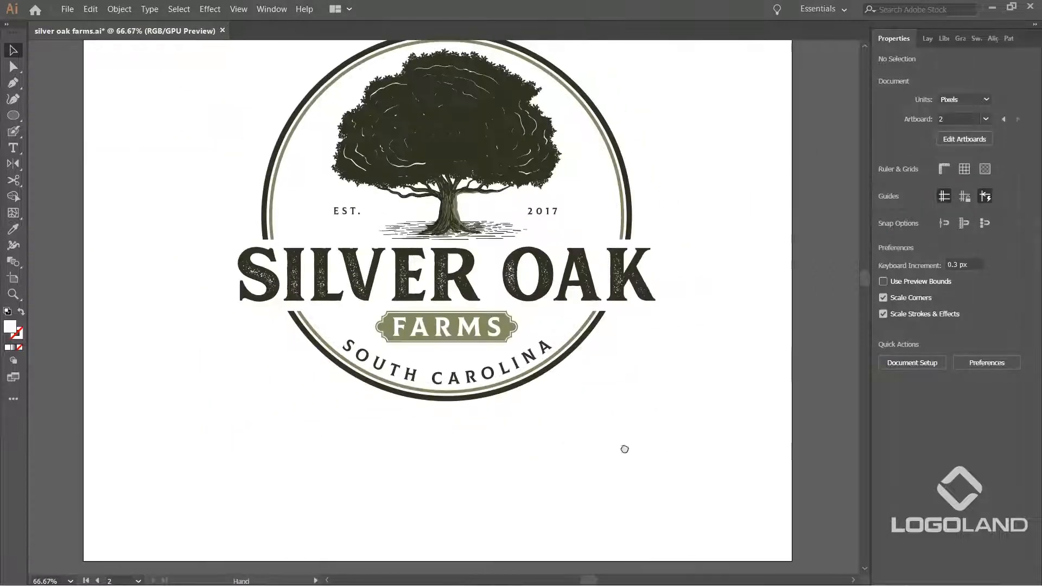
scroll(587, 358, "down", 1)
left_click_drag(615, 370, 692, 451)
scroll(669, 451, "up", 2)
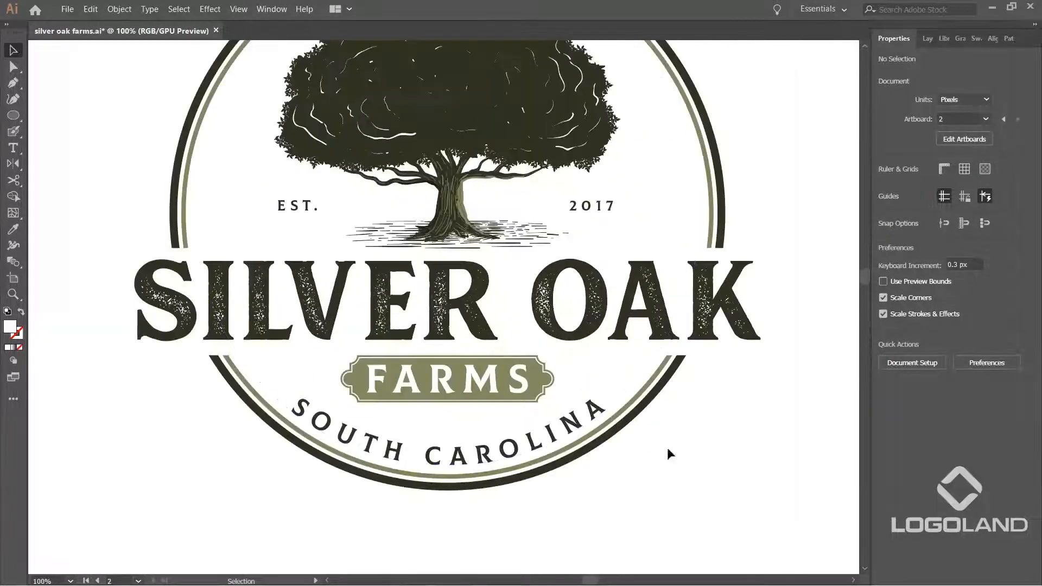
left_click_drag(711, 408, 686, 449)
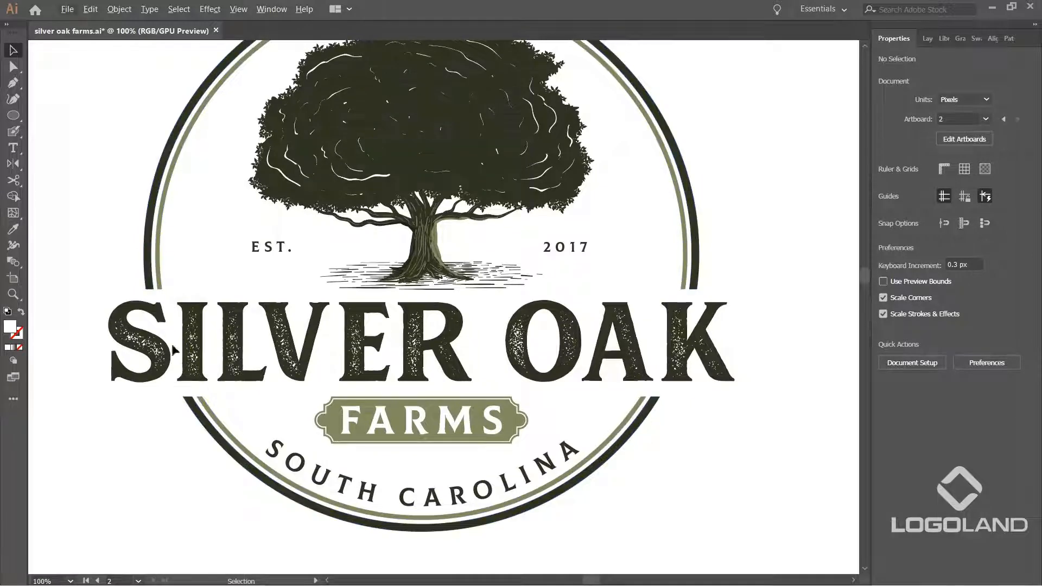
scroll(335, 459, "down", 5)
left_click_drag(196, 282, 580, 212)
scroll(602, 212, "up", 3)
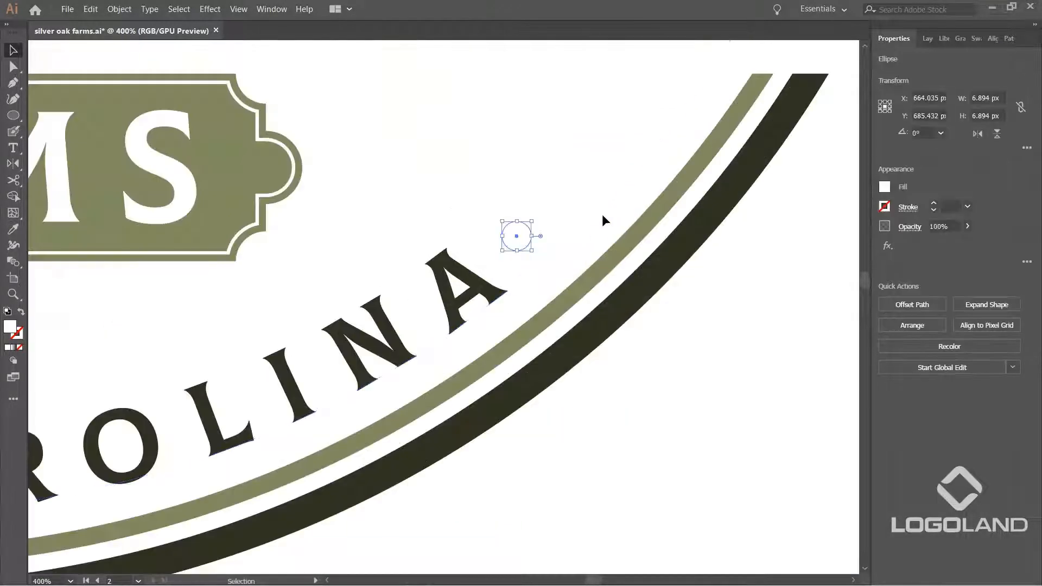
Recolor the small circle with the lettering's dark green and align it after the final A of CAROLINA.
key("i")
key("v")
left_click(501, 324)
scroll(524, 239, "up", 1)
left_click_drag(520, 224, 539, 212)
left_click(716, 434)
key("ctrl+1")
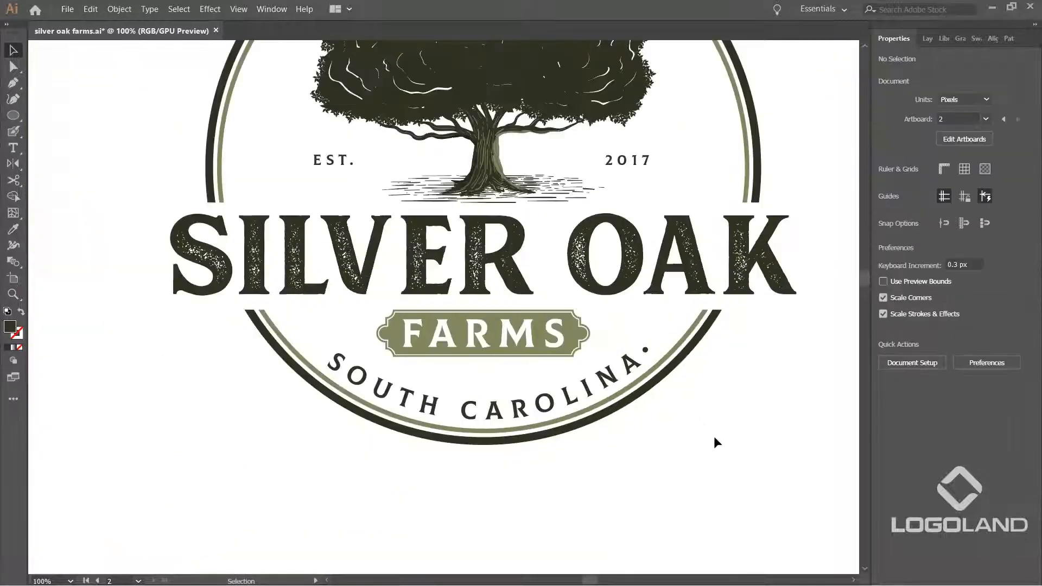
Nudge the dark dot slightly closer to the final A of CAROLINA.
scroll(656, 359, "up", 6)
left_click_drag(563, 285, 548, 295)
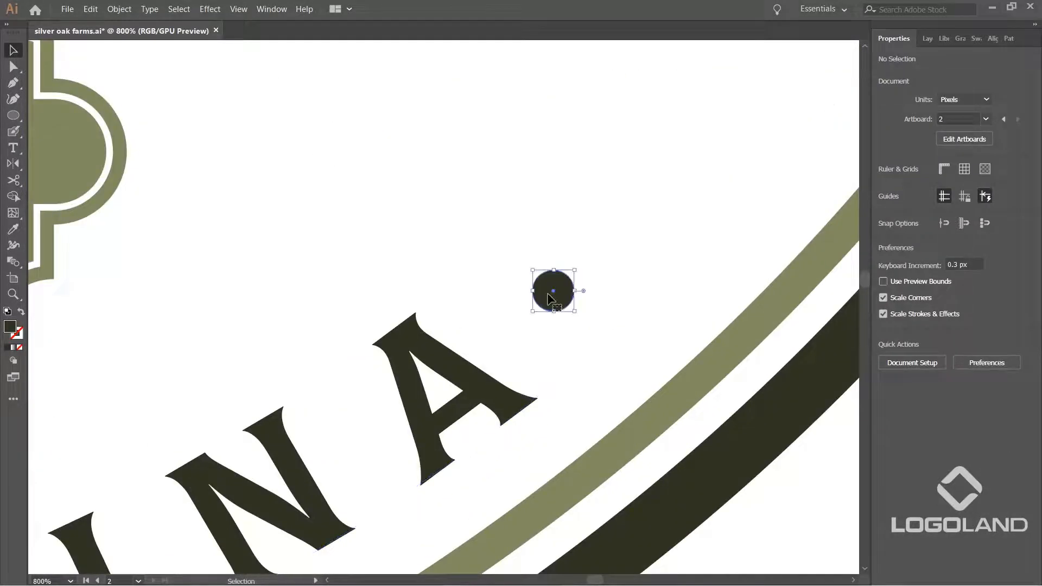
scroll(547, 295, "down", 4)
left_click(668, 459)
left_click_drag(516, 397, 689, 418)
scroll(688, 417, "down", 1)
scroll(671, 385, "down", 2)
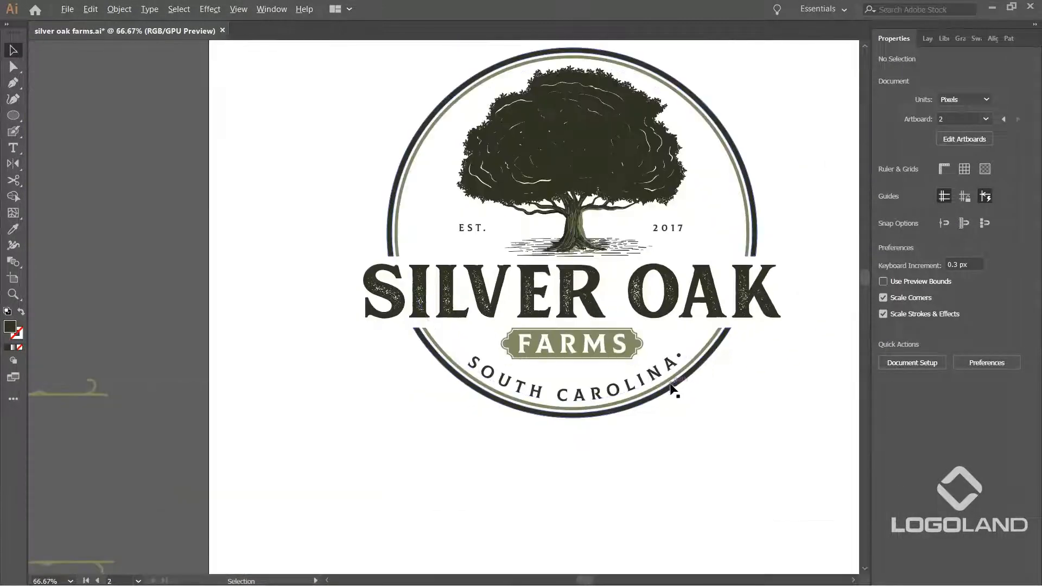
Place a matching copy of the dark dot before the S of SOUTH.
scroll(694, 391, "up", 1)
scroll(682, 342, "up", 1)
left_click_drag(682, 342, 302, 392)
scroll(365, 413, "down", 3)
left_click(766, 367)
scroll(739, 377, "up", 1)
left_click_drag(494, 433, 623, 372)
scroll(645, 378, "up", 1)
scroll(613, 352, "down", 2)
scroll(771, 380, "up", 1)
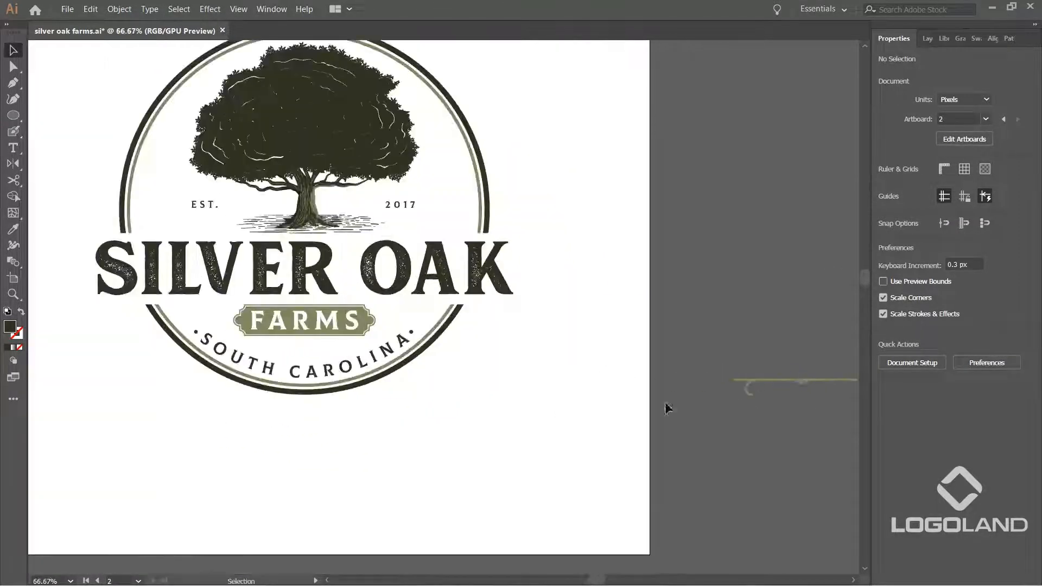
Place the olive flourish with the downward curl beneath OAK, across the gap in the ring.
left_click_drag(667, 408, 699, 445)
left_click_drag(838, 424, 504, 288)
left_click_drag(495, 351, 487, 347)
left_click(652, 395)
left_click_drag(442, 388, 685, 403)
left_click_drag(731, 428, 653, 383)
left_click_drag(391, 404, 761, 293)
left_click_drag(660, 295, 405, 330)
Place the olive flourish with the upward curl above OAK, across the ring's right end.
left_click_drag(288, 421, 288, 430)
left_click_drag(150, 472, 171, 398)
left_click_drag(269, 321, 217, 402)
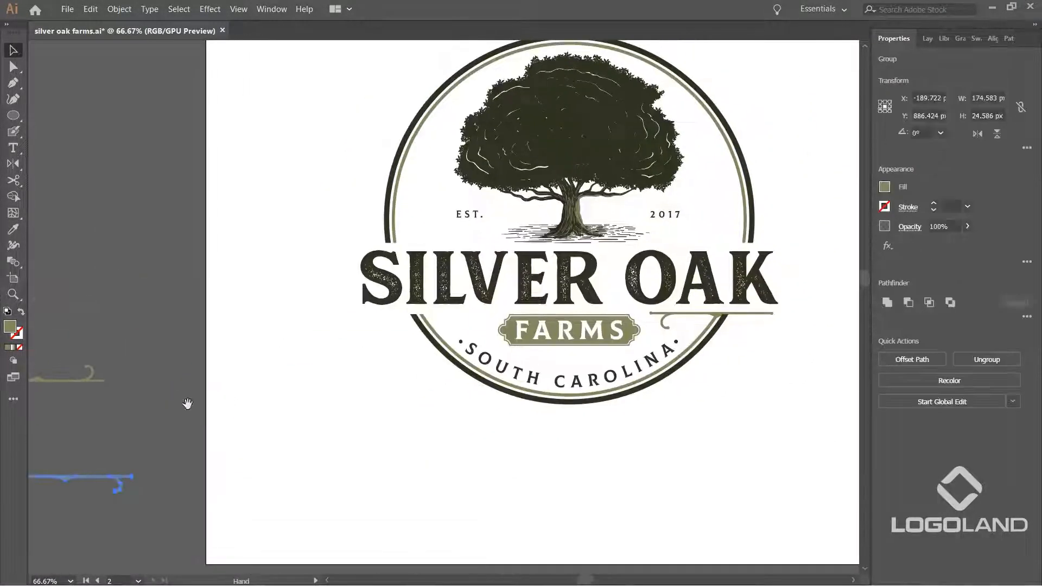
left_click_drag(84, 379, 759, 241)
left_click(780, 213)
scroll(780, 213, "up", 2)
scroll(793, 236, "down", 2)
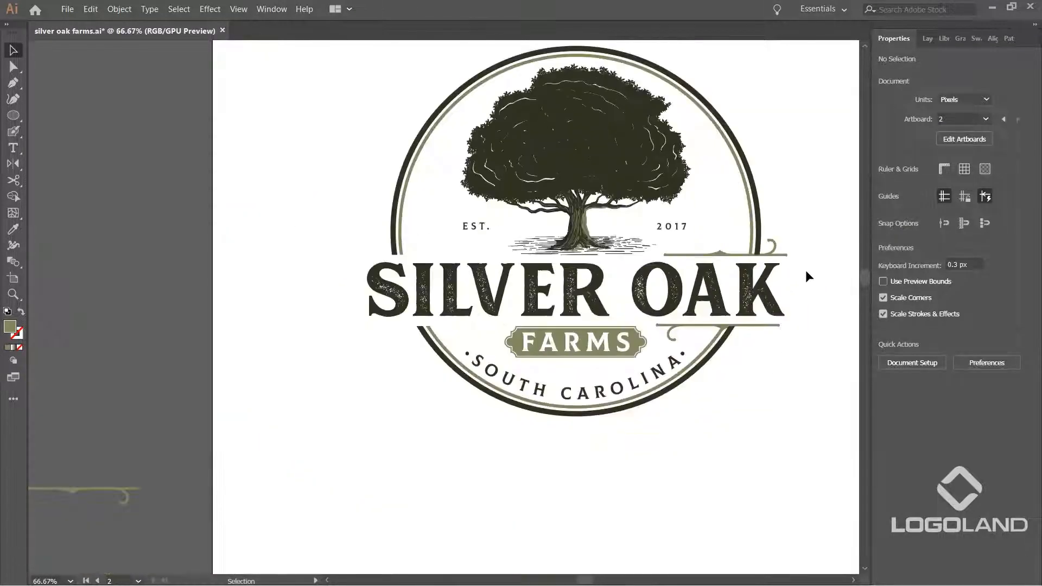
Reflect a copy of the flourish above OAK across the badge's vertical center axis to sit above SILVER.
left_click_drag(774, 258, 419, 244)
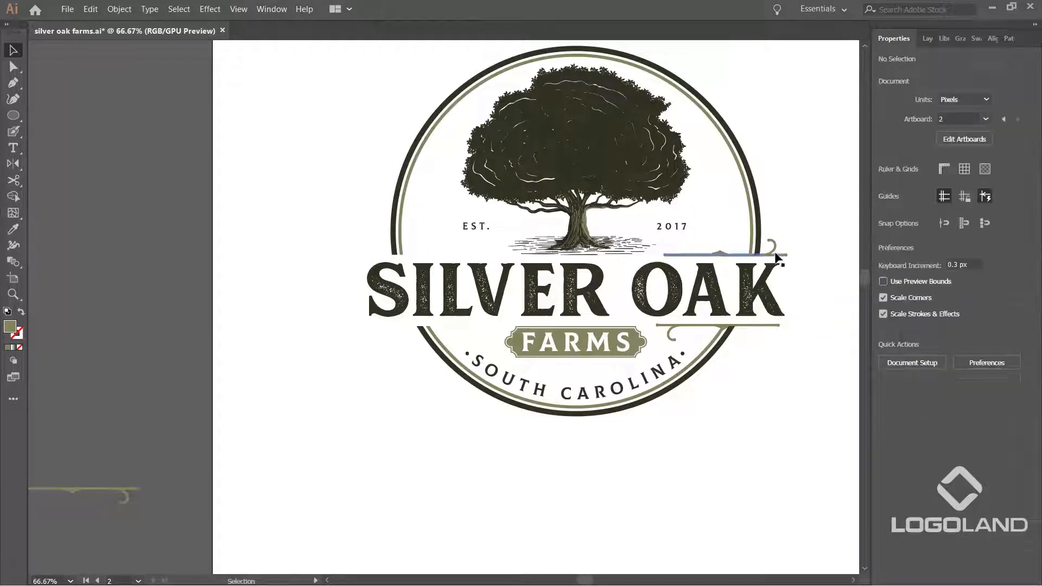
left_click(777, 257)
key("o")
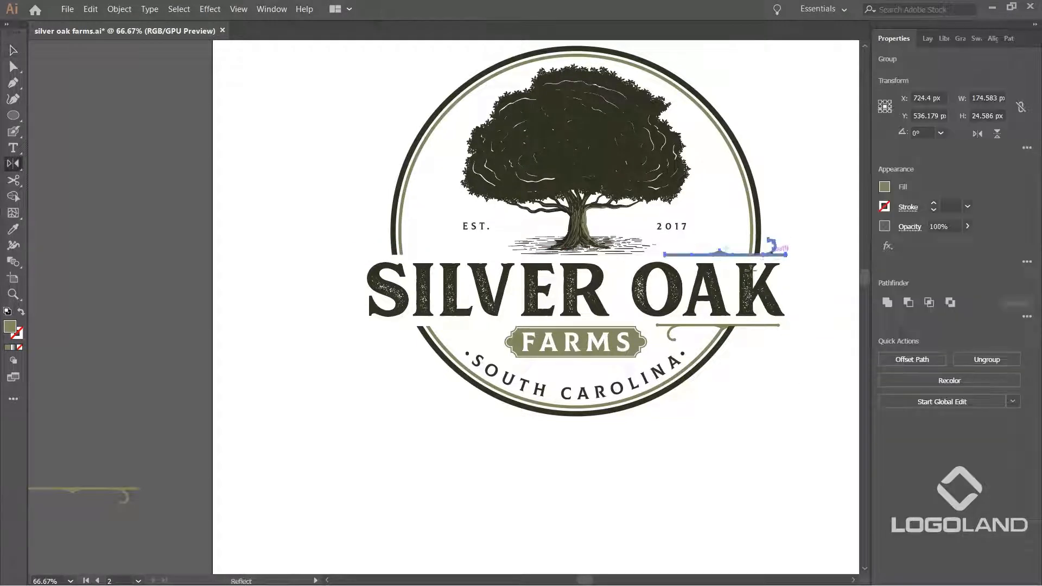
left_click(577, 412, "alt")
left_click(743, 332)
left_click(754, 362)
left_click(13, 51)
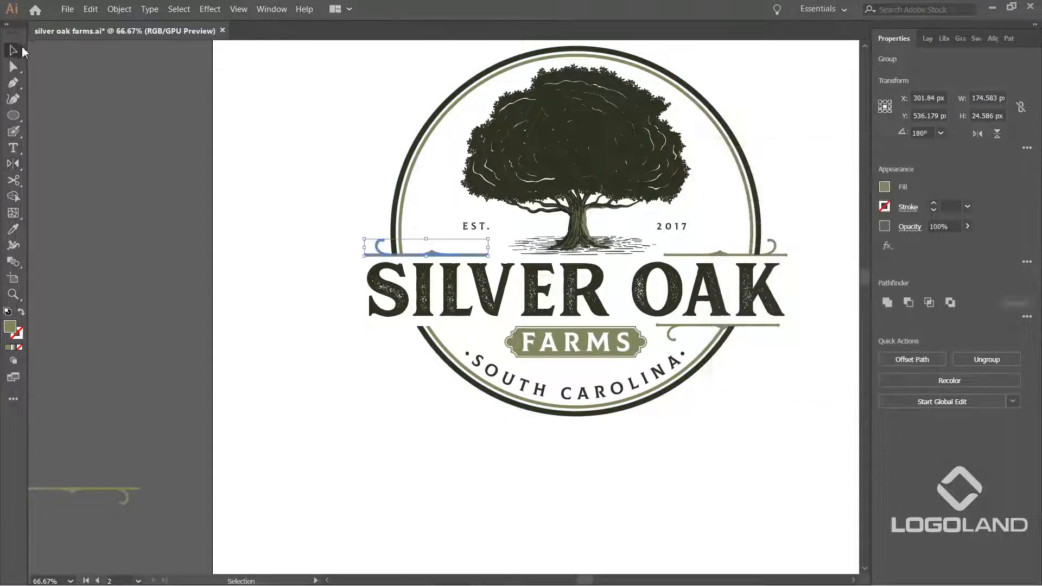
left_click(563, 321)
scroll(564, 269, "up", 1)
scroll(597, 293, "right", 1)
scroll(614, 360, "down", 1)
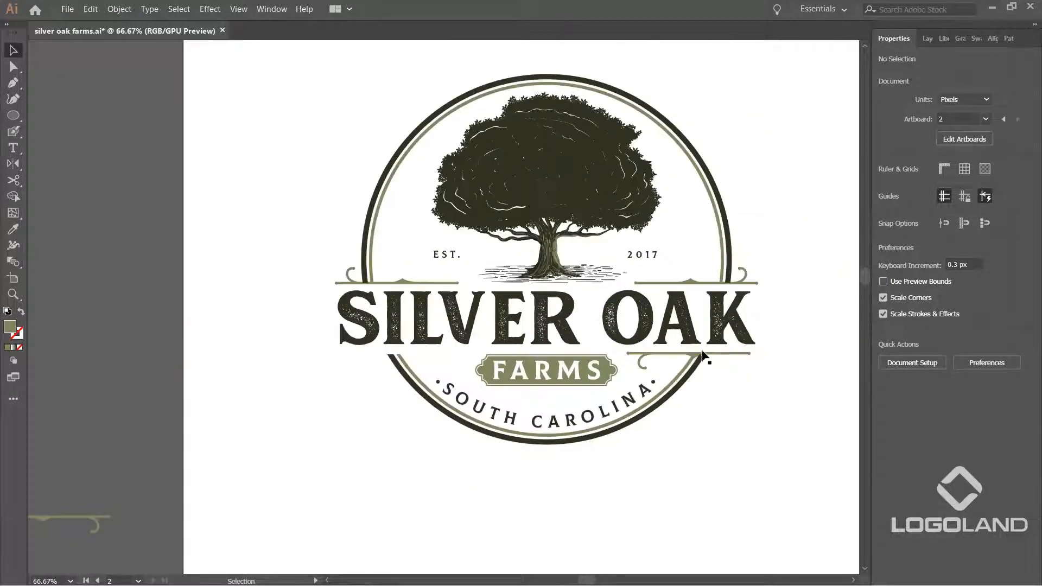
Flip the olive flourish beneath OAK horizontally so its curl sits at the outer end, outside the ring.
left_click(740, 354)
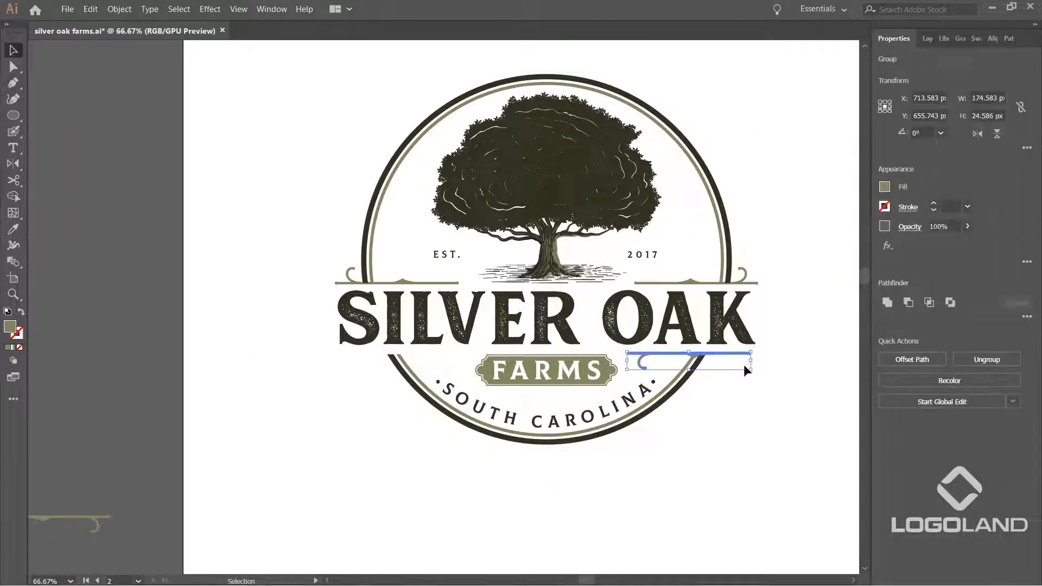
left_click(804, 428)
scroll(741, 353, "up", 1)
left_click(727, 355)
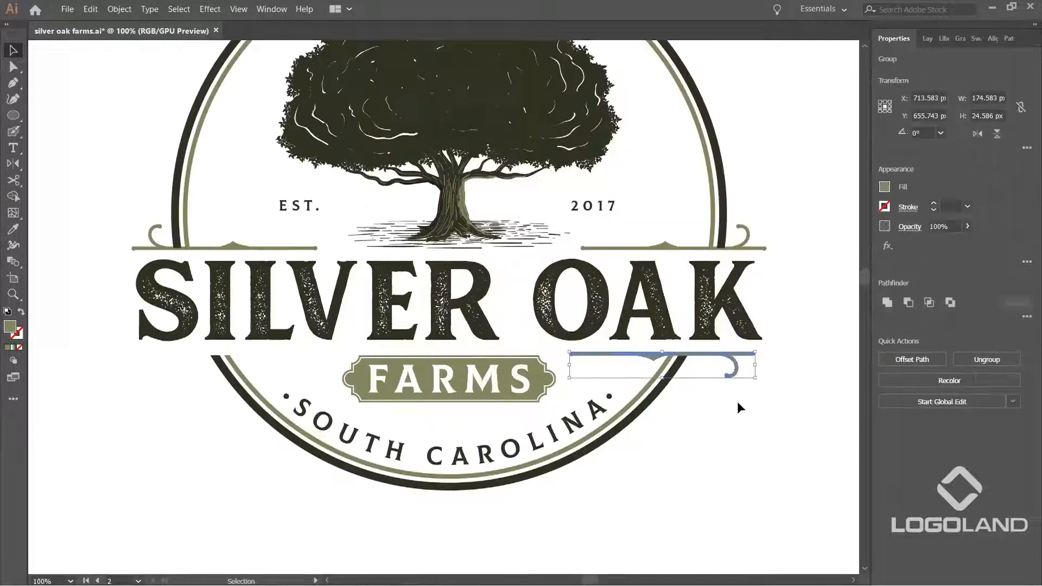
Reflect a copy of the flourish beneath OAK across the badge's vertical center axis to sit beneath SILVER.
key("o")
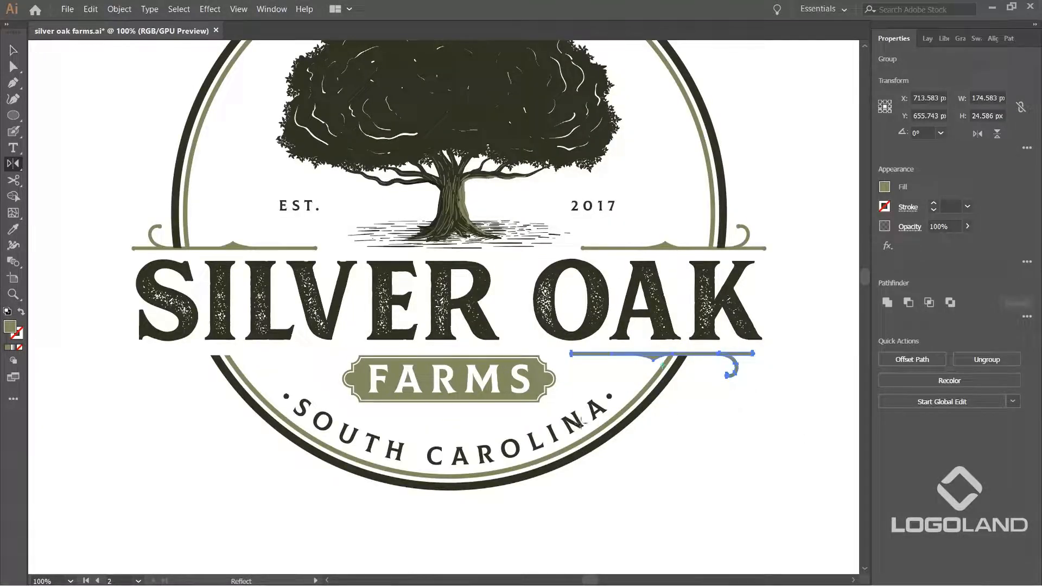
left_click(447, 475, "alt")
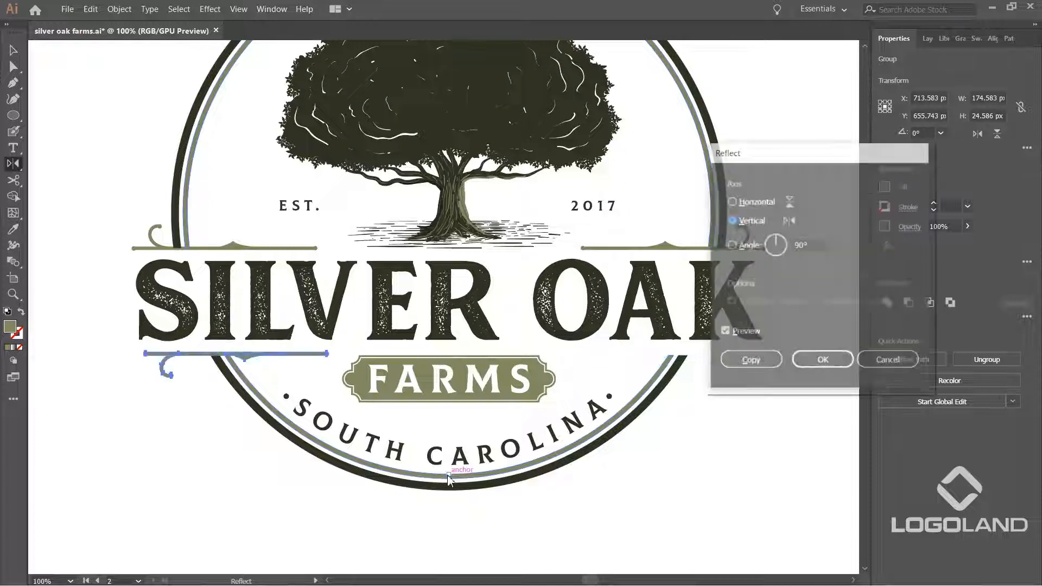
left_click(732, 360)
key("v")
left_click(734, 480)
key("ctrl+0")
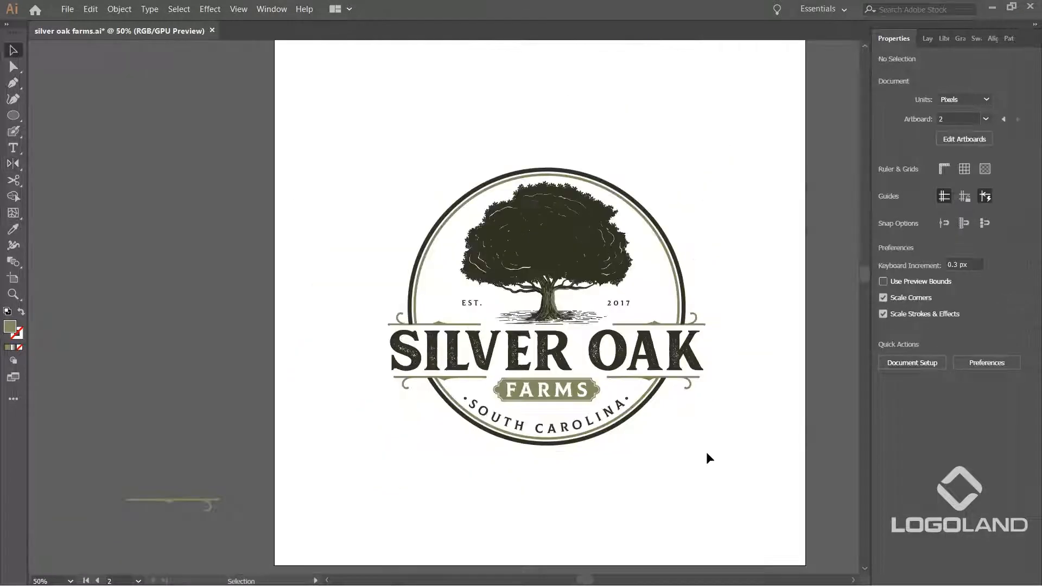
scroll(689, 409, "up", 1)
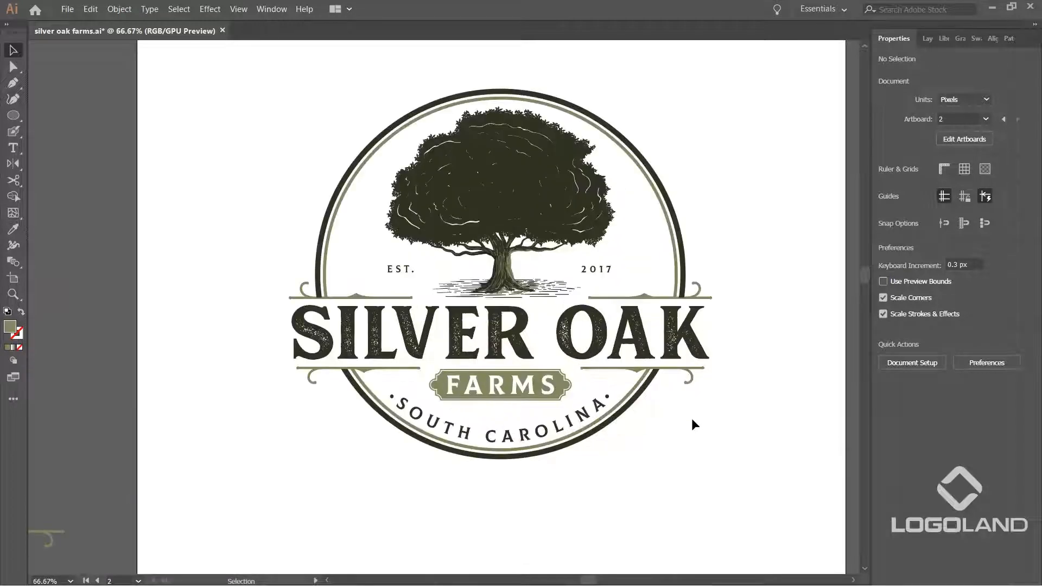
scroll(637, 357, "down", 2)
left_click_drag(684, 451, 658, 388)
scroll(631, 312, "up", 2)
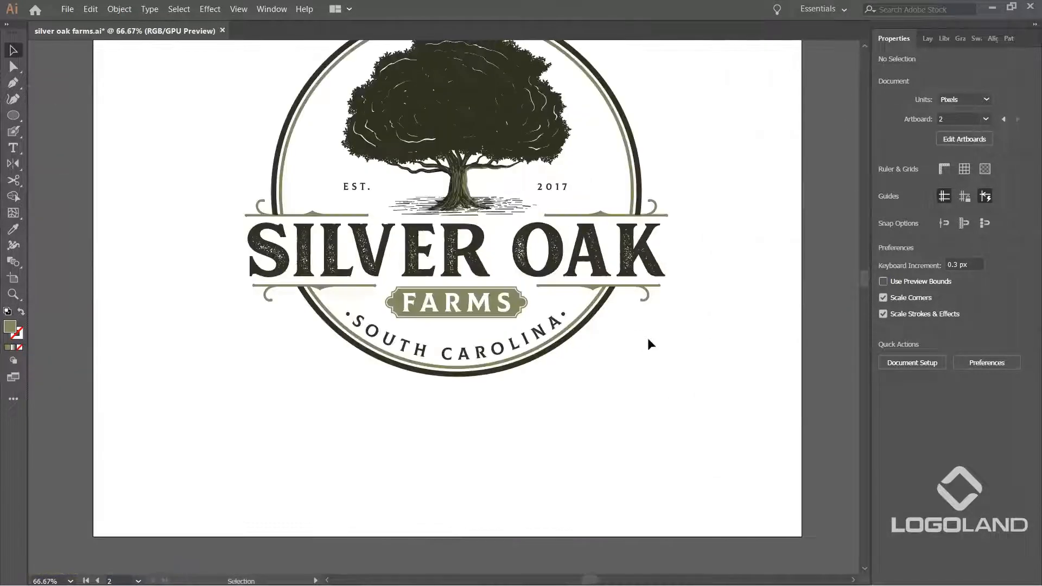
left_click_drag(650, 345, 671, 428)
scroll(641, 423, "up", 1)
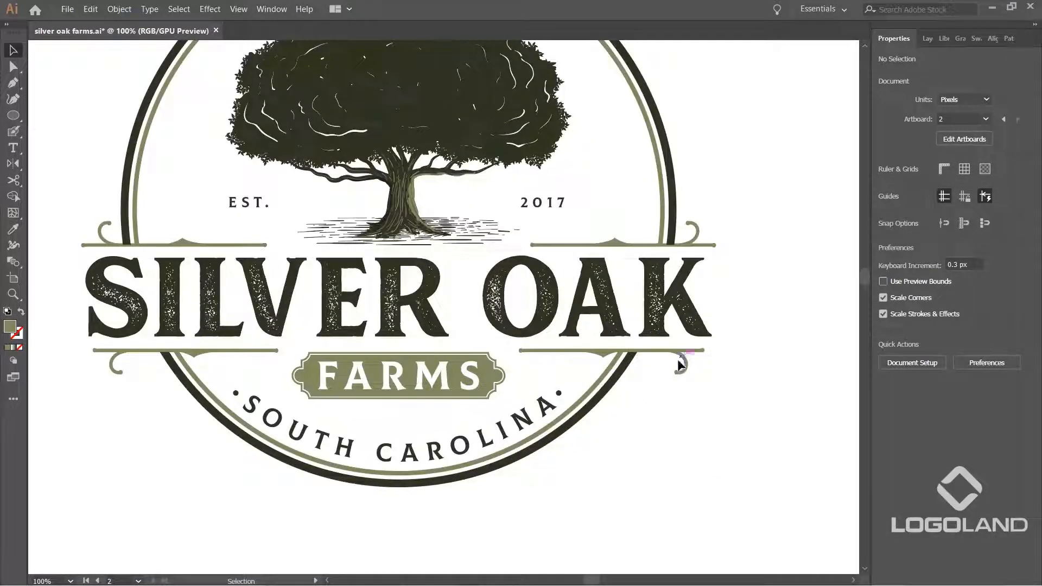
Duplicate the complete badge with its four flourishes onto the empty canvas to the right of the artboard.
left_click_drag(683, 371, 518, 352)
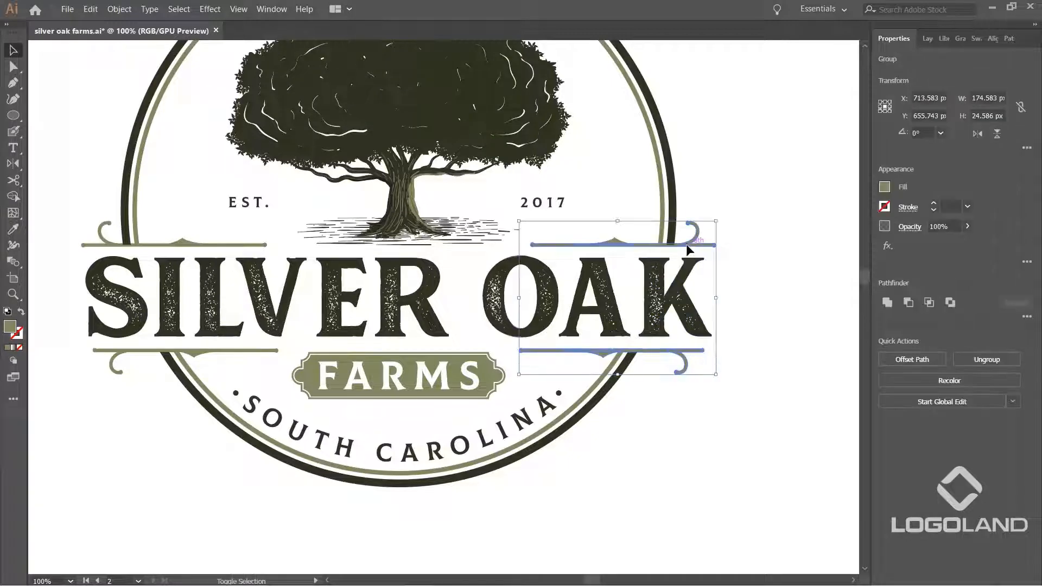
left_click(179, 249, "shift")
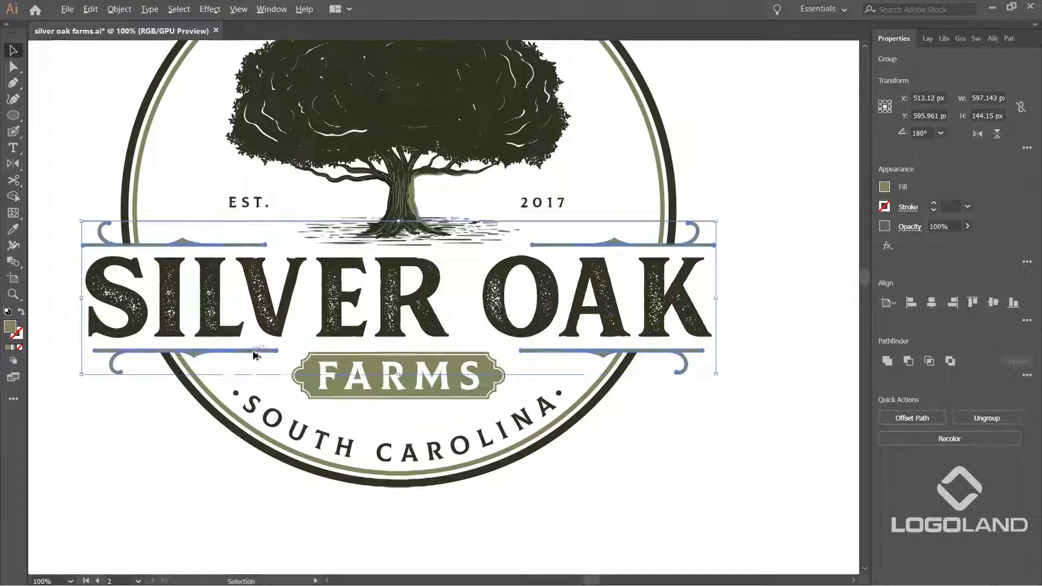
scroll(258, 351, "down", 3)
left_click_drag(186, 204, 405, 356)
left_click_drag(328, 250, 689, 124, "alt")
left_click(751, 310)
Delete the four olive flourishes above and beneath SILVER OAK from the badge on the artboard.
left_click_drag(511, 362, 723, 342)
scroll(595, 336, "up", 3)
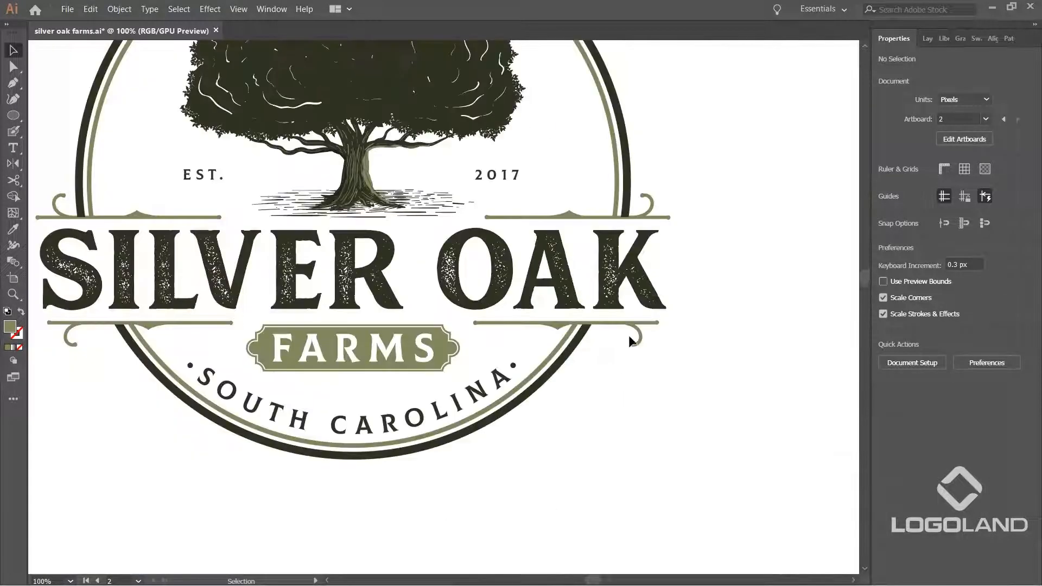
left_click(639, 339)
key("Delete")
left_click(636, 218)
key("Delete")
left_click(136, 217)
key("Delete")
left_click(111, 324)
key("Delete")
scroll(547, 437, "down", 1)
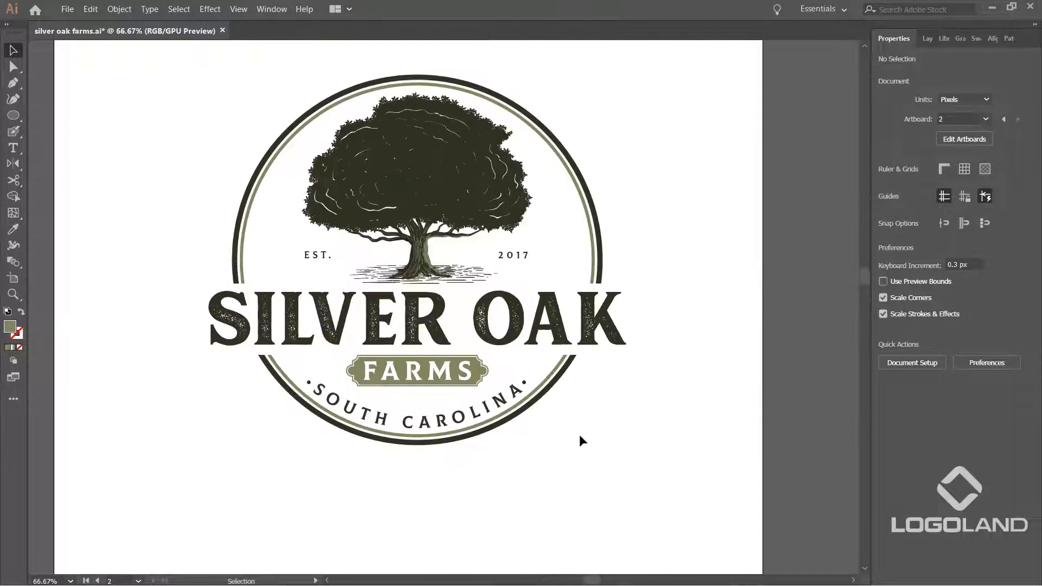
Activate the Blob Brush for painting at the olive inner ring's end above OAK.
scroll(564, 447, "up", 1)
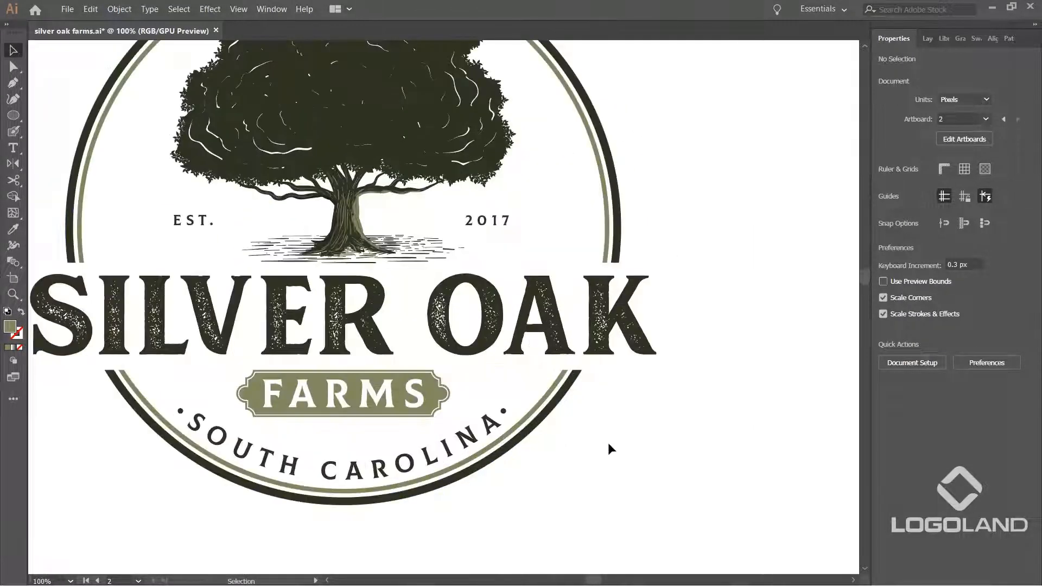
scroll(674, 223, "up", 2)
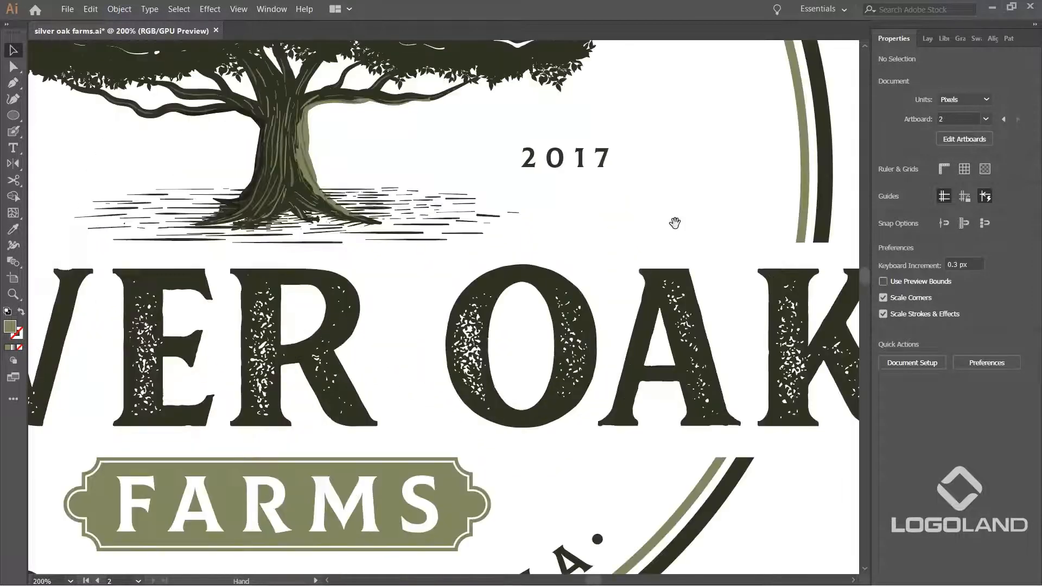
key("shift+m")
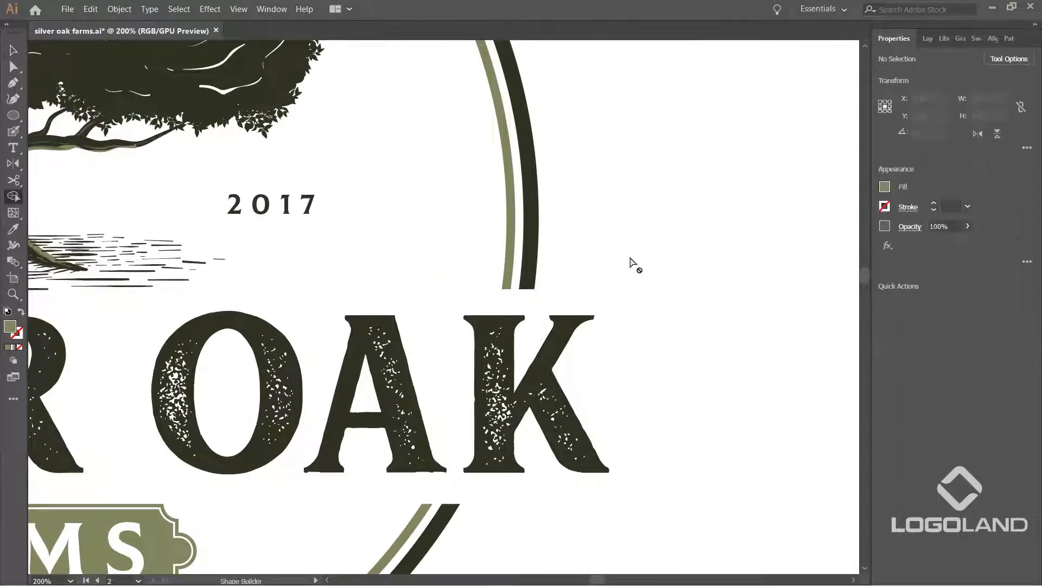
key("ctrl+plus")
scroll(512, 244, "up", 1)
key("b")
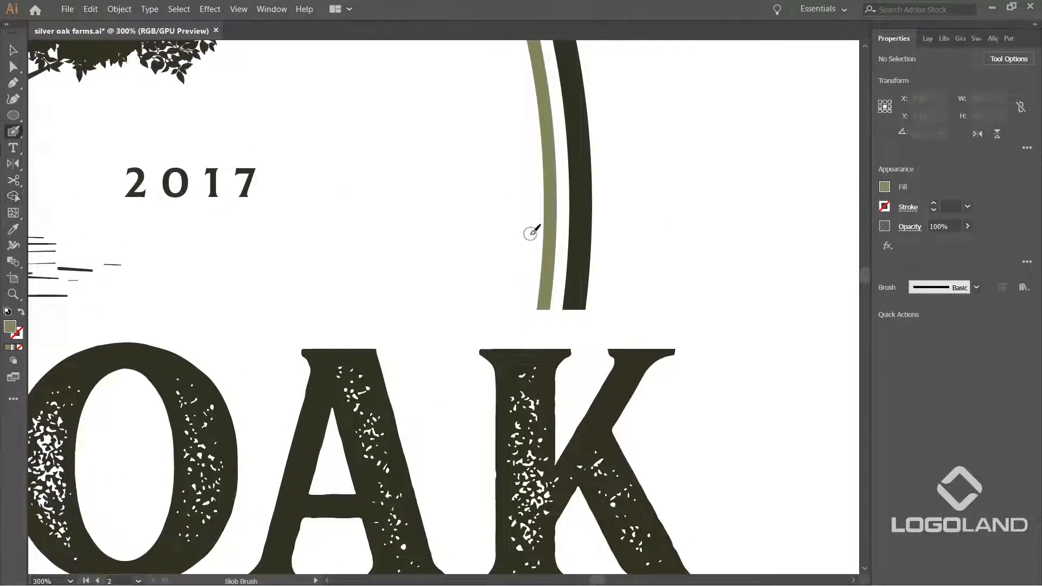
left_click_drag(496, 217, 497, 261)
left_click_drag(406, 186, 459, 284)
key("ctrl+z")
left_click_drag(522, 277, 527, 322)
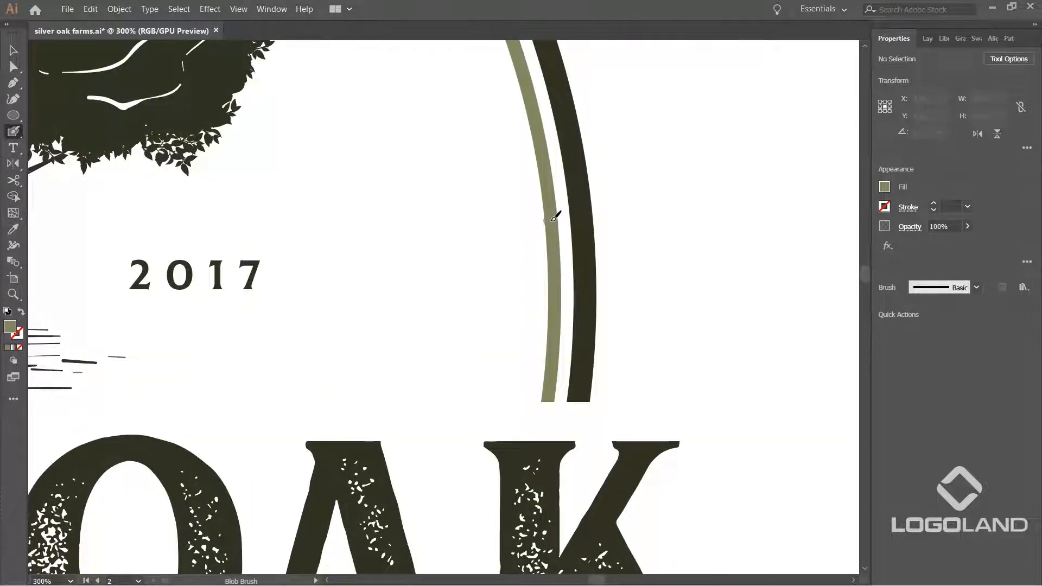
mouse_move(544, 292)
left_mouse_down()
mouse_move(522, 332)
mouse_move(473, 365)
mouse_move(424, 353)
mouse_move(412, 316)
mouse_move(452, 320)
left_mouse_up()
scroll(484, 304, "down", 4)
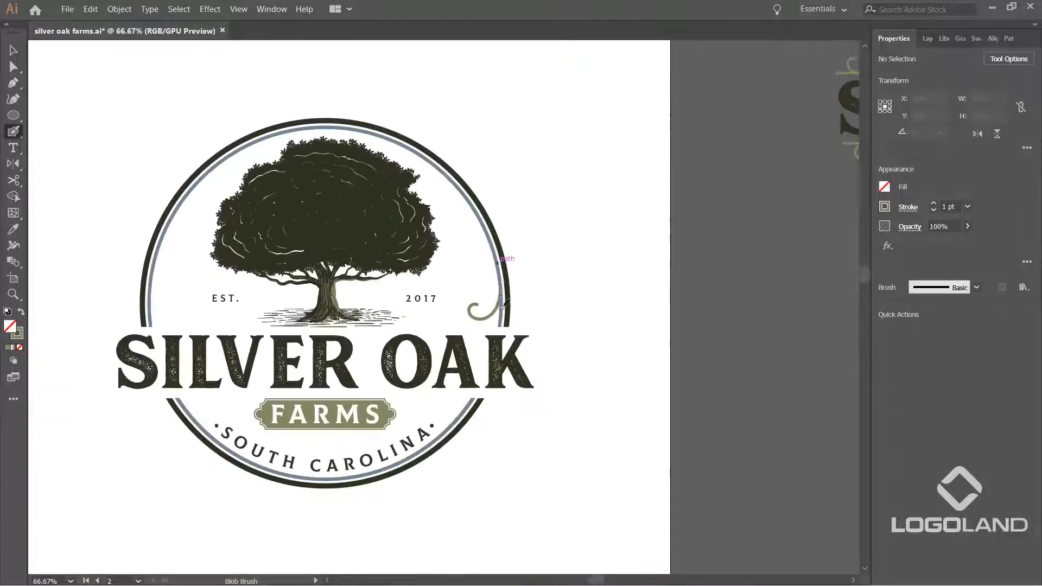
scroll(497, 305, "up", 3)
key("ctrl+z")
scroll(442, 301, "up", 1)
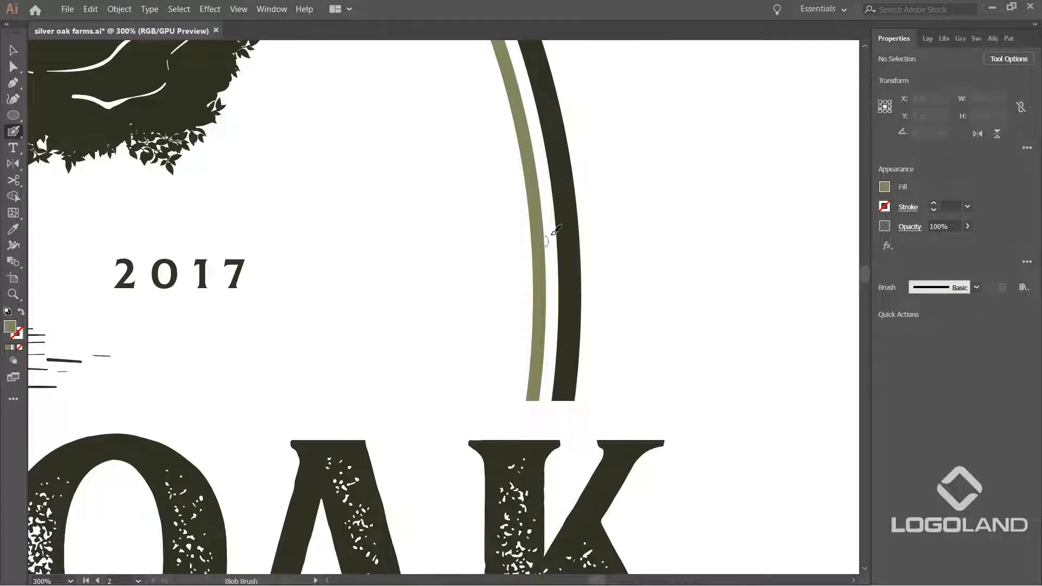
Paint an olive curl branching inward from the inner ring above OAK, beside 2017.
left_click_drag(541, 253, 548, 284)
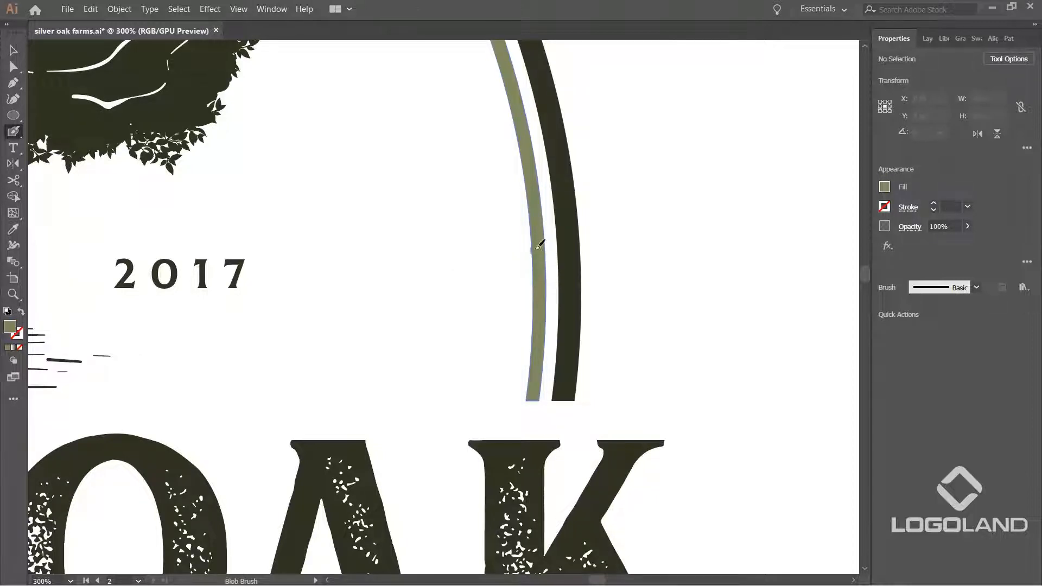
mouse_move(540, 269)
left_mouse_down()
mouse_move(512, 330)
mouse_move(484, 340)
mouse_move(457, 329)
mouse_move(479, 294)
left_mouse_up()
key("ctrl+0")
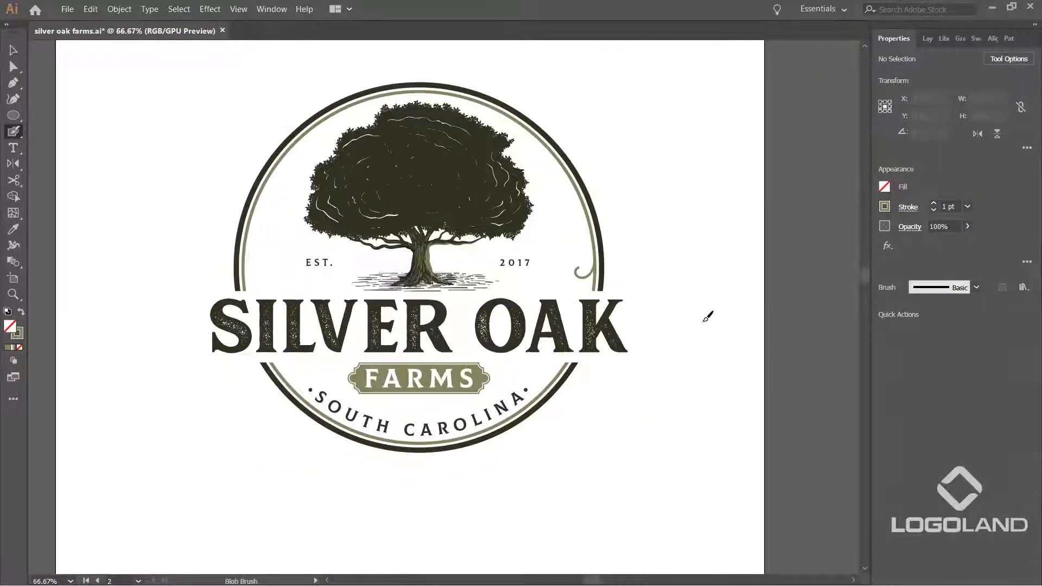
Paint an S-shaped olive flourish from the inner ring beneath OAK, curling inward above the dot after CAROLINA.
scroll(601, 428, "up", 4)
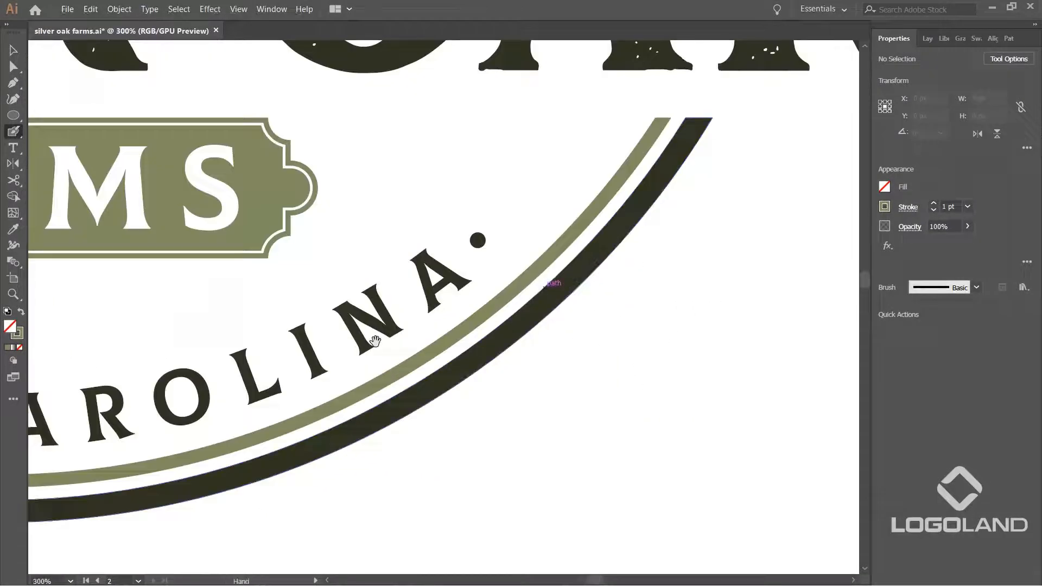
scroll(375, 341, "up", 4)
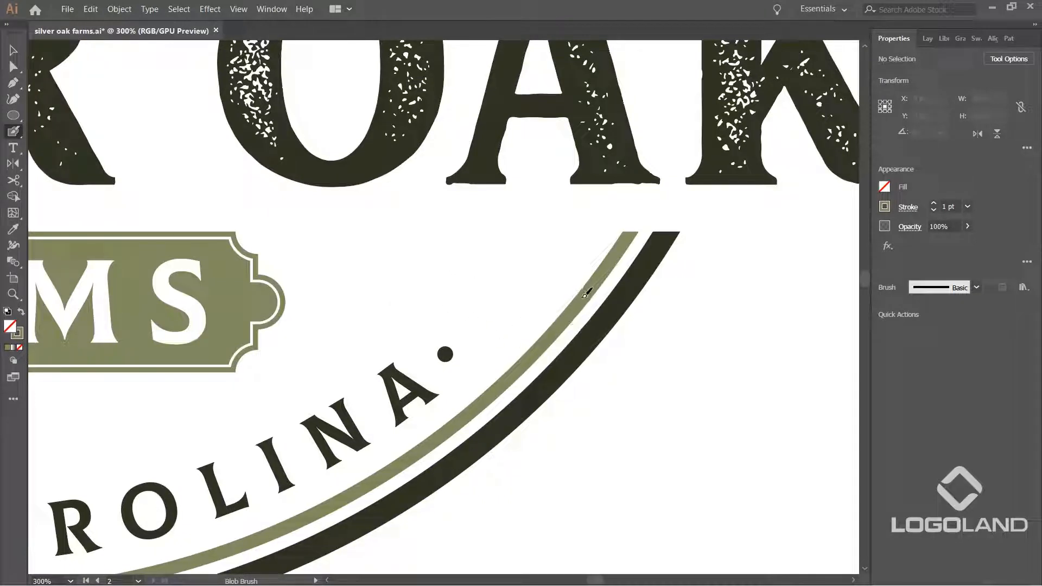
mouse_move(568, 310)
left_mouse_down()
mouse_move(540, 322)
mouse_move(427, 301)
left_mouse_up()
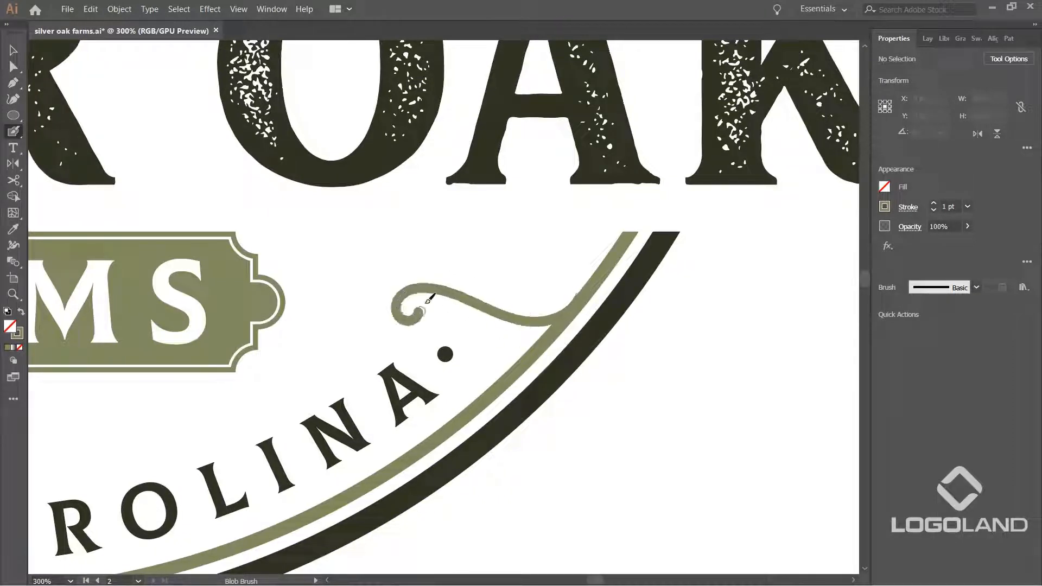
key("ctrl+z")
mouse_move(578, 299)
left_mouse_down()
mouse_move(521, 307)
mouse_move(455, 278)
mouse_move(428, 281)
mouse_move(439, 313)
left_mouse_up()
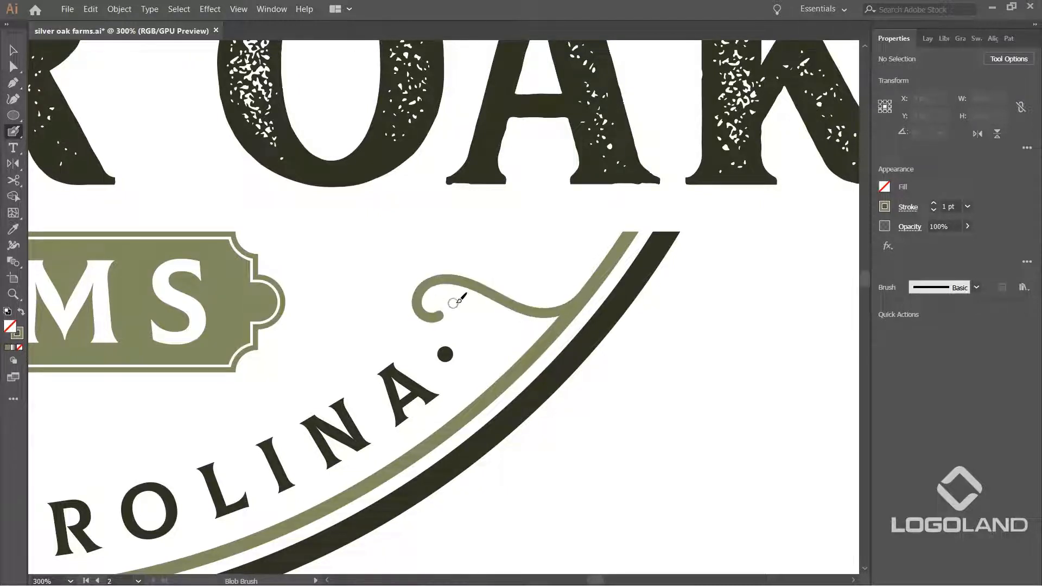
key("ctrl+0")
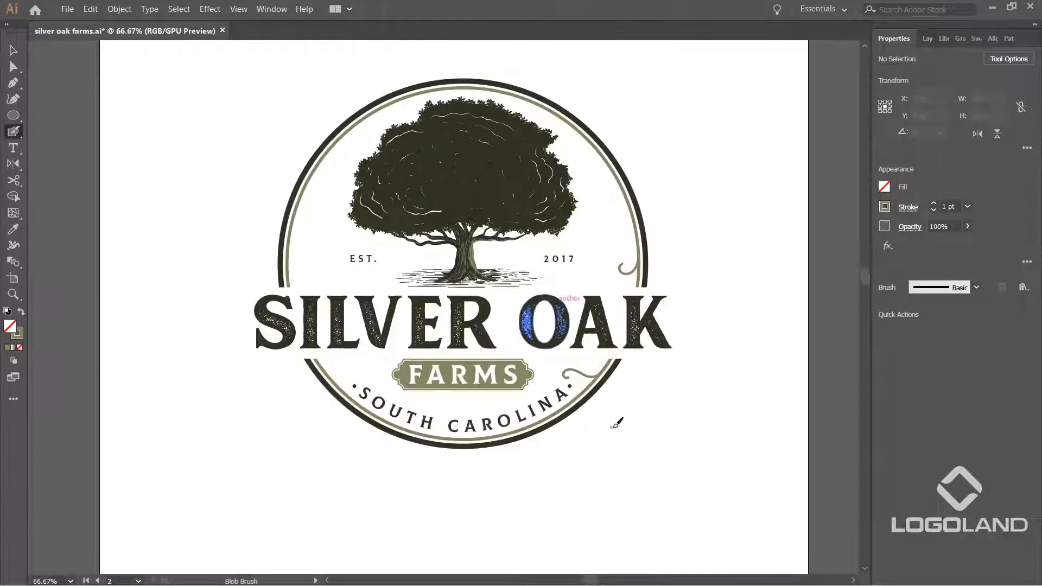
Reflect copies of both painted curls across the badge's vertical center axis onto the ring's opposite side.
scroll(632, 398, "up", 1)
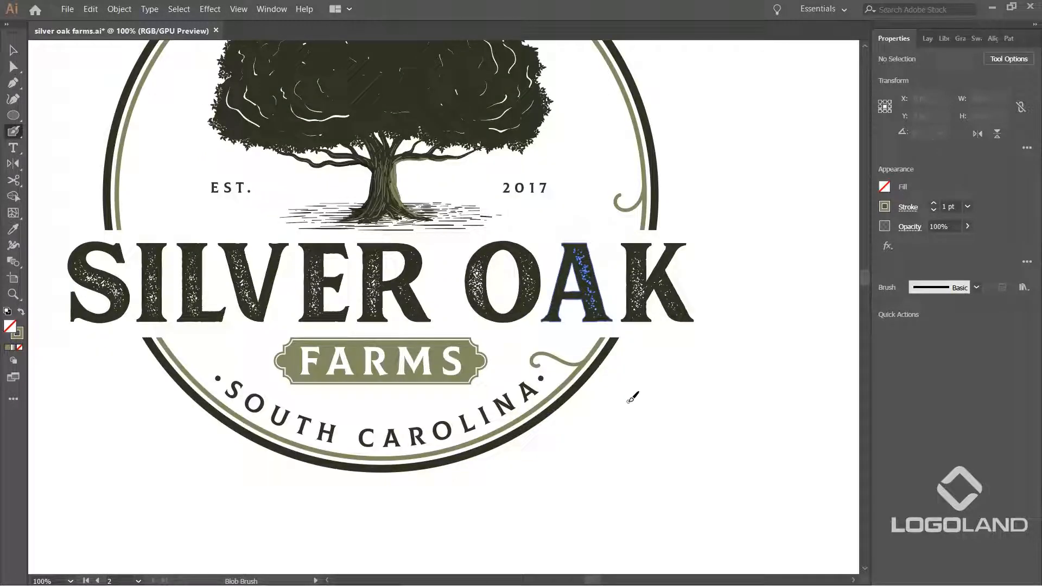
key("v")
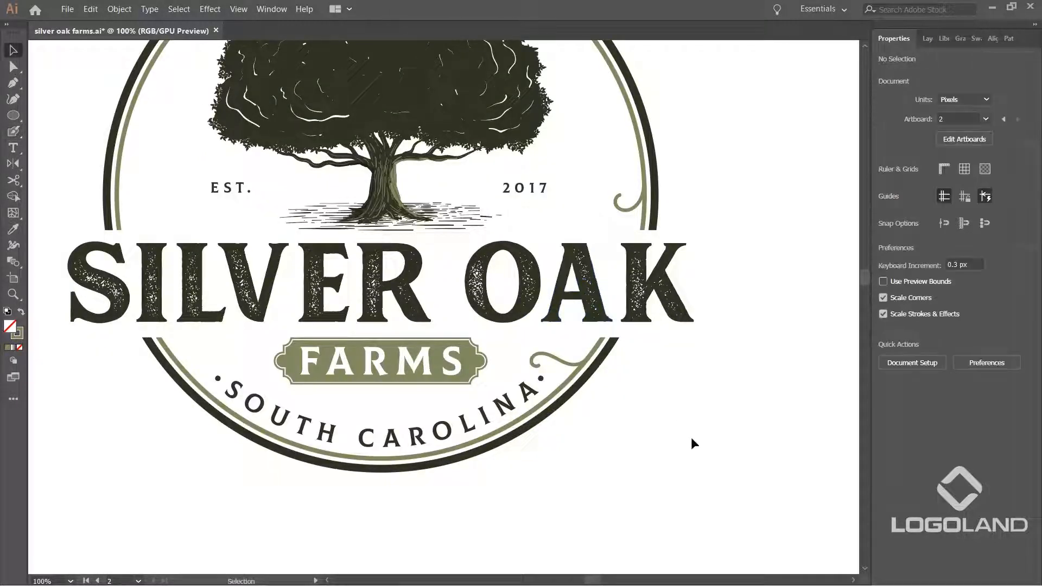
left_click_drag(680, 438, 676, 449)
left_click(573, 376)
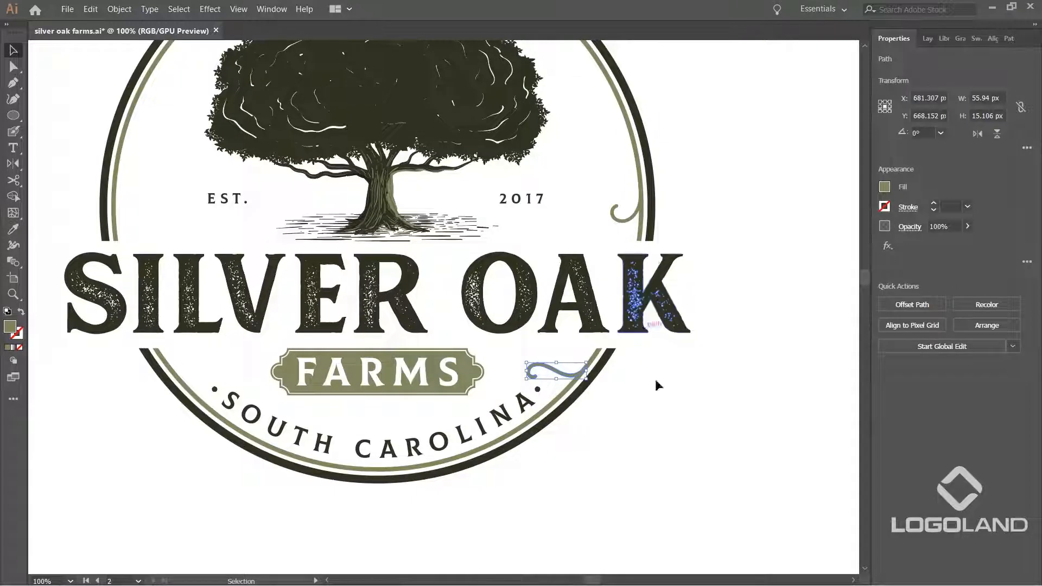
left_click(629, 217, "shift")
left_click_drag(598, 303, 640, 340)
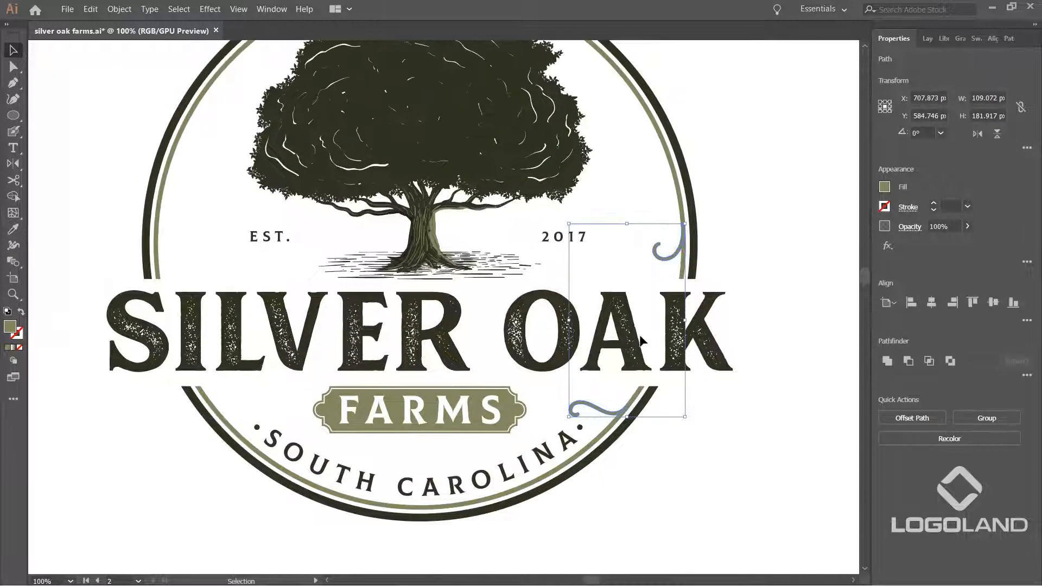
key("o")
left_click_drag(532, 511, 568, 437)
scroll(491, 434, "up", 1)
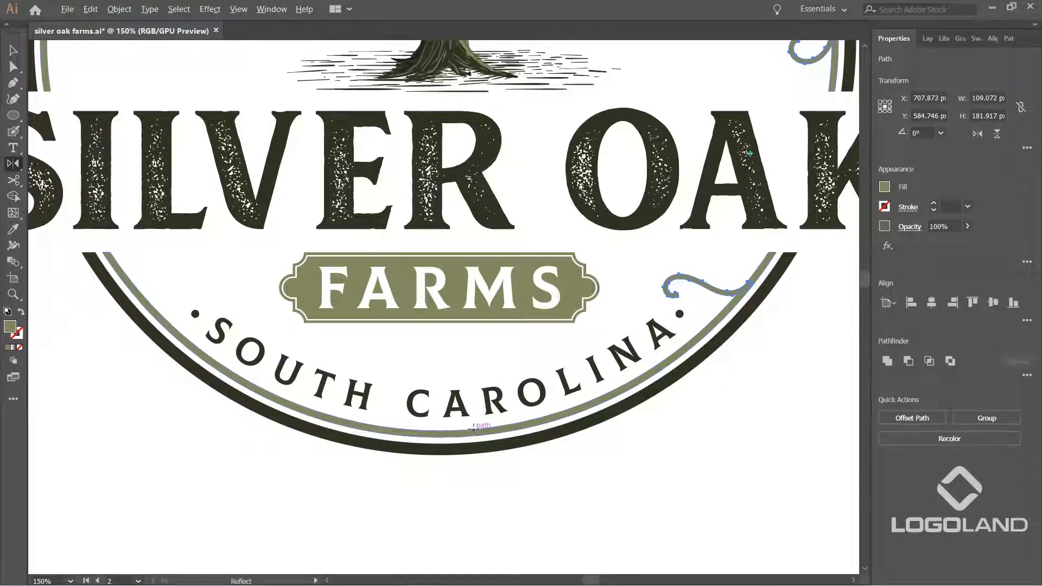
left_click(439, 436, "alt")
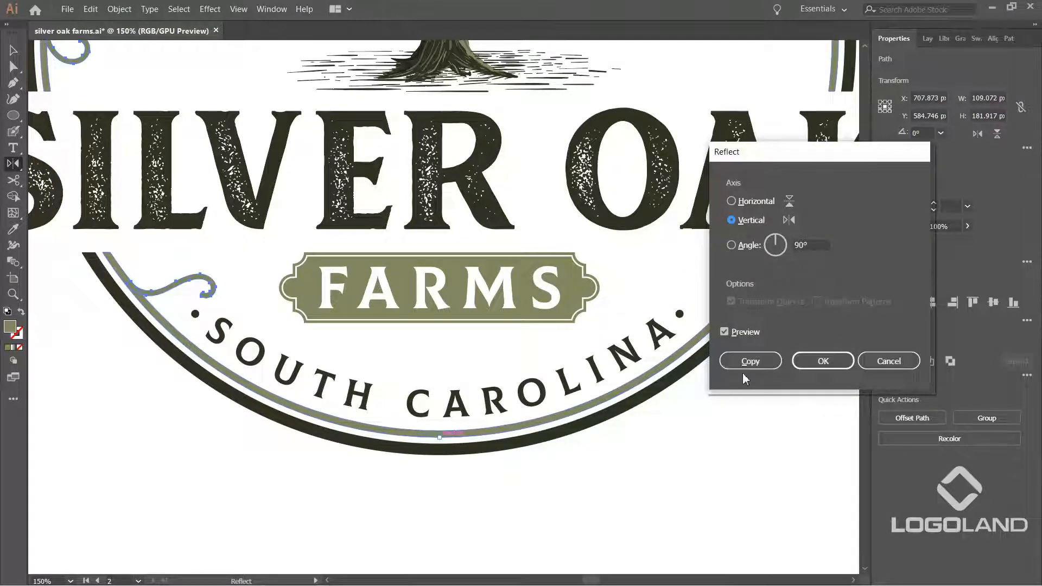
left_click(748, 362)
key("v")
scroll(639, 391, "down", 3)
left_click(704, 443)
left_click_drag(736, 419, 691, 471)
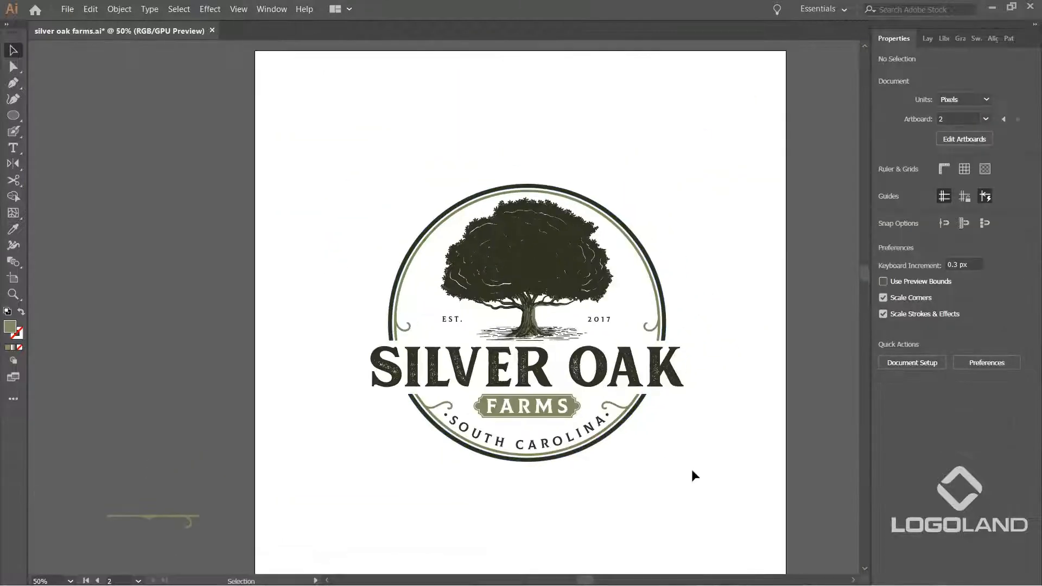
scroll(696, 434, "up", 2)
scroll(717, 299, "down", 2)
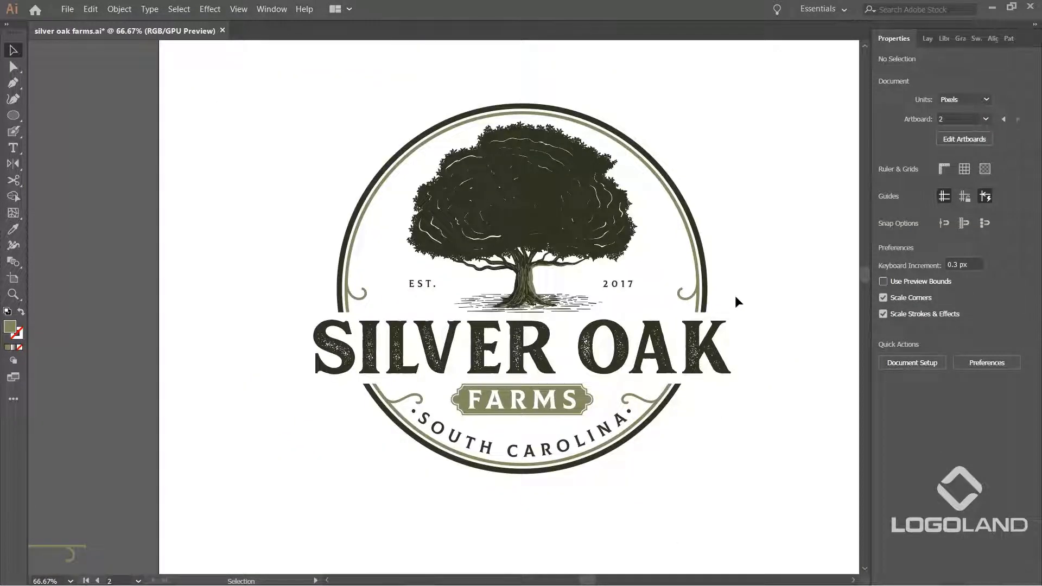
scroll(734, 296, "down", 2)
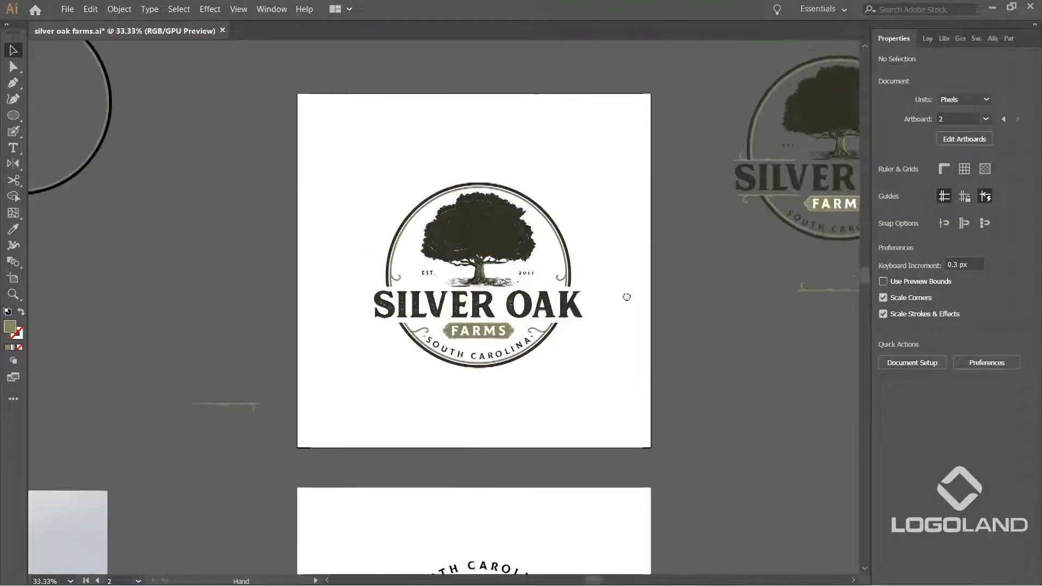
Compare the circular badge with the stacked Silver Oak Farms logo on the artboard beneath it.
left_click_drag(626, 297, 696, 305)
scroll(627, 293, "up", 1)
left_click_drag(618, 434, 567, 211)
left_click_drag(555, 437, 615, 255)
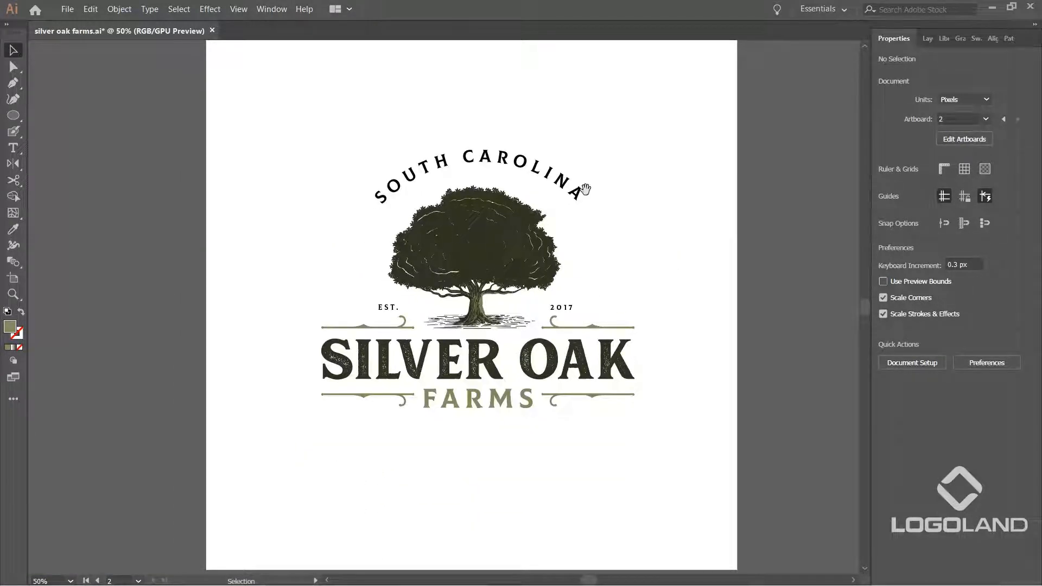
scroll(587, 209, "up", 10)
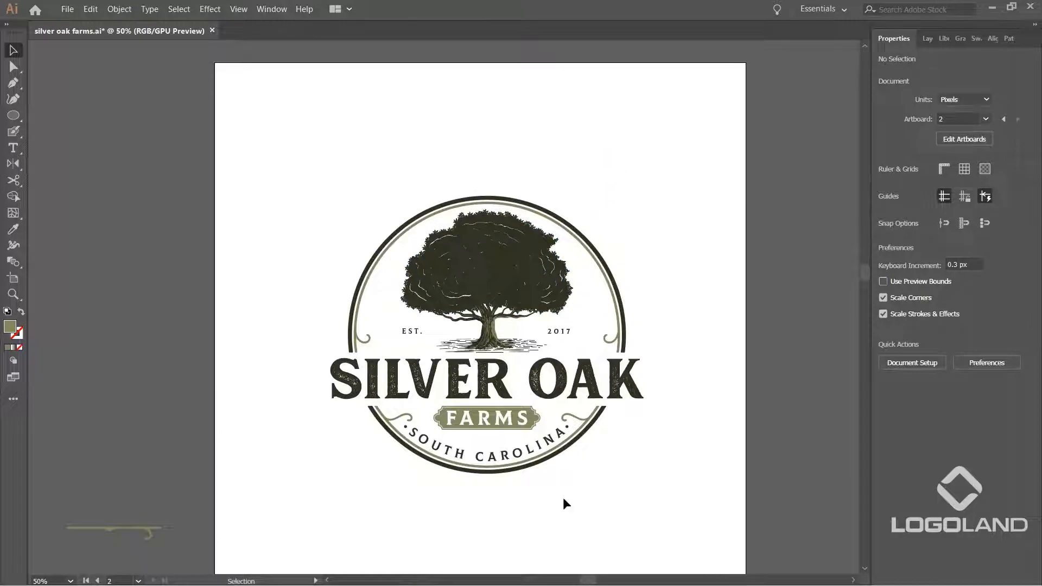
scroll(590, 450, "down", 1)
left_click_drag(642, 463, 621, 493)
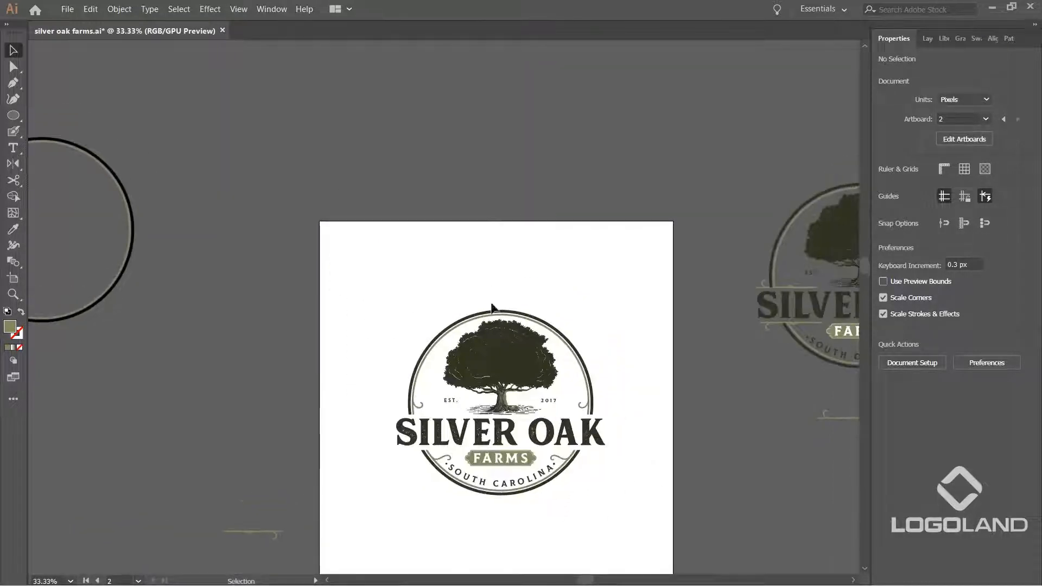
Duplicate the circular badge artboard with its artwork directly above the original.
scroll(560, 293, "down", 1)
key("shift+o")
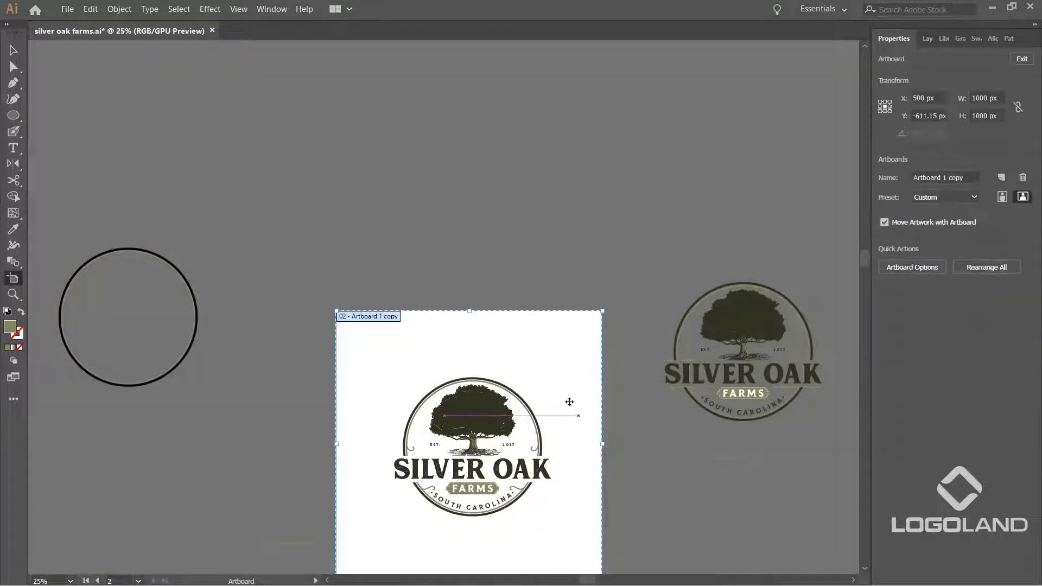
key("Escape")
scroll(571, 450, "up", 2)
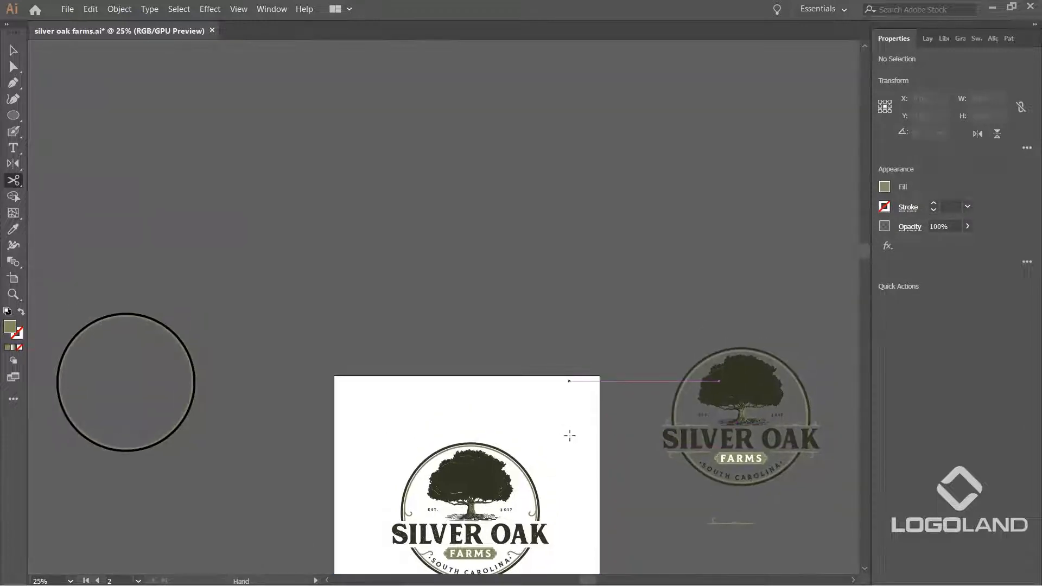
key("shift+o")
left_click_drag(565, 465, 642, 243)
key("v")
scroll(581, 236, "up", 2)
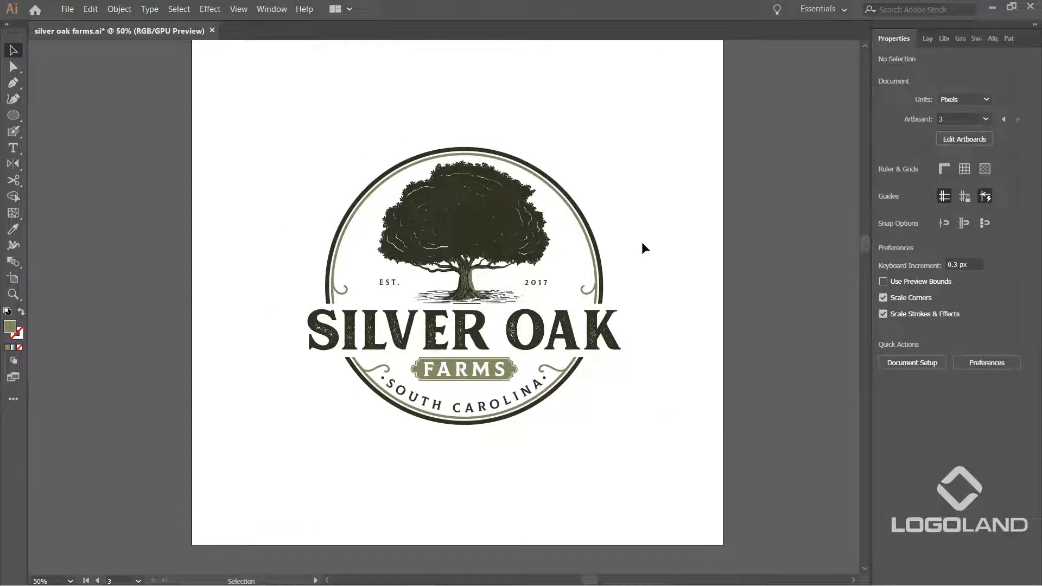
Delete the double ring and the curved SOUTH CAROLINA text from the duplicated badge.
left_click_drag(643, 245, 646, 237)
left_click_drag(591, 258, 590, 259)
key("Delete")
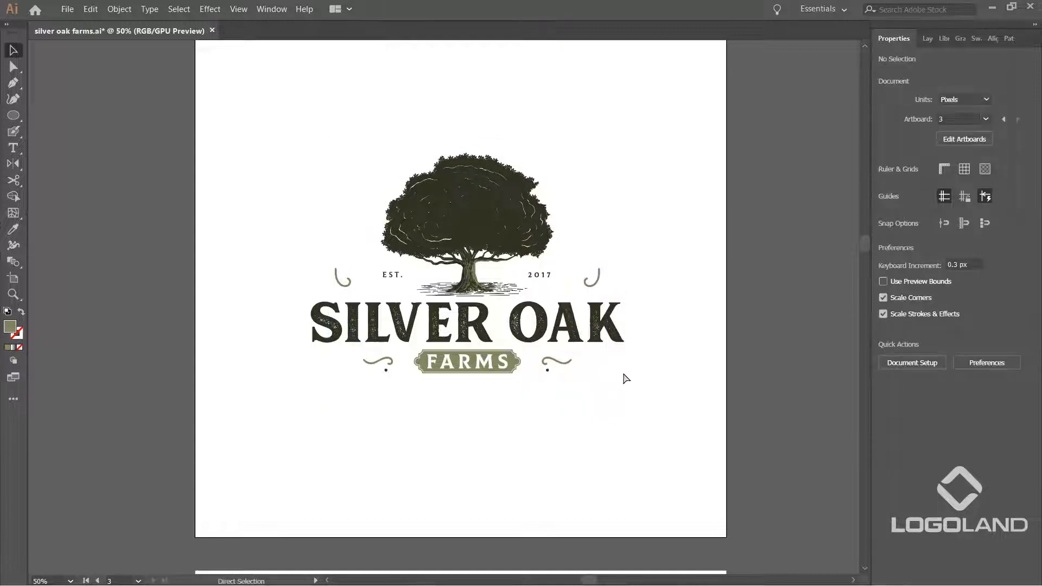
key("ctrl+z")
key("Delete")
Delete the leftover ring curls, S-shaped flourishes and dots around SILVER OAK and the FARMS label.
left_click(347, 284)
key("Delete")
left_click(389, 362)
key("Delete")
left_click(546, 362)
key("Delete")
left_click(548, 370)
key("Delete")
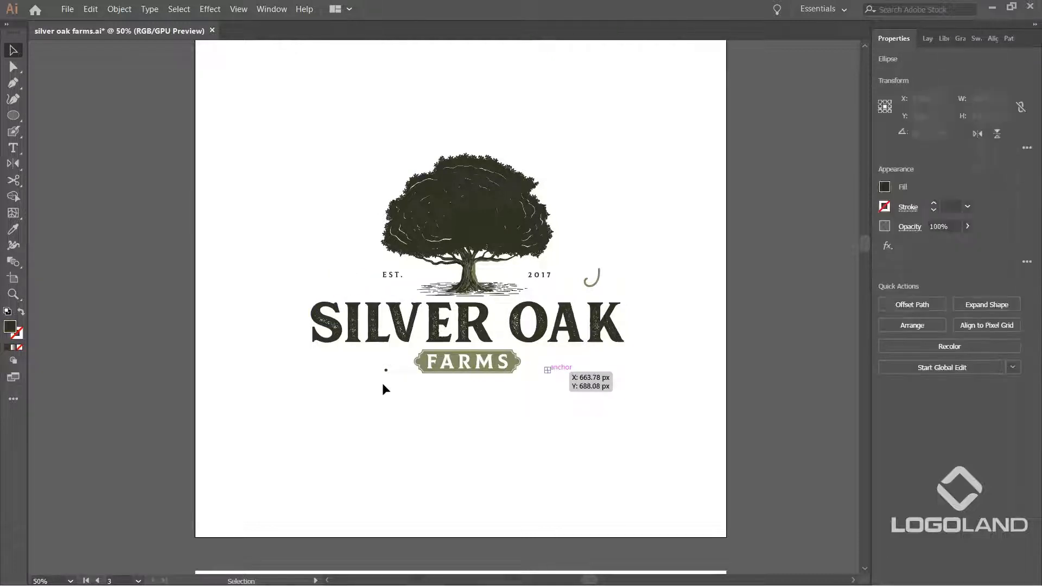
left_click(386, 370)
key("Delete")
left_click(592, 286)
key("Delete")
Copy the spare unbroken double ring from beside the artboards onto the new artboard, around the tree.
key("ctrl+minus")
key("ctrl+minus")
scroll(525, 322, "up", 1)
left_click_drag(132, 423, 409, 382)
left_click_drag(402, 382, 587, 197)
left_click(596, 315)
Move the SILVER OAK wordmark, the FARMS label and the EST. 2017 text off the new artboard.
left_click_drag(589, 281, 218, 243)
left_click(278, 291)
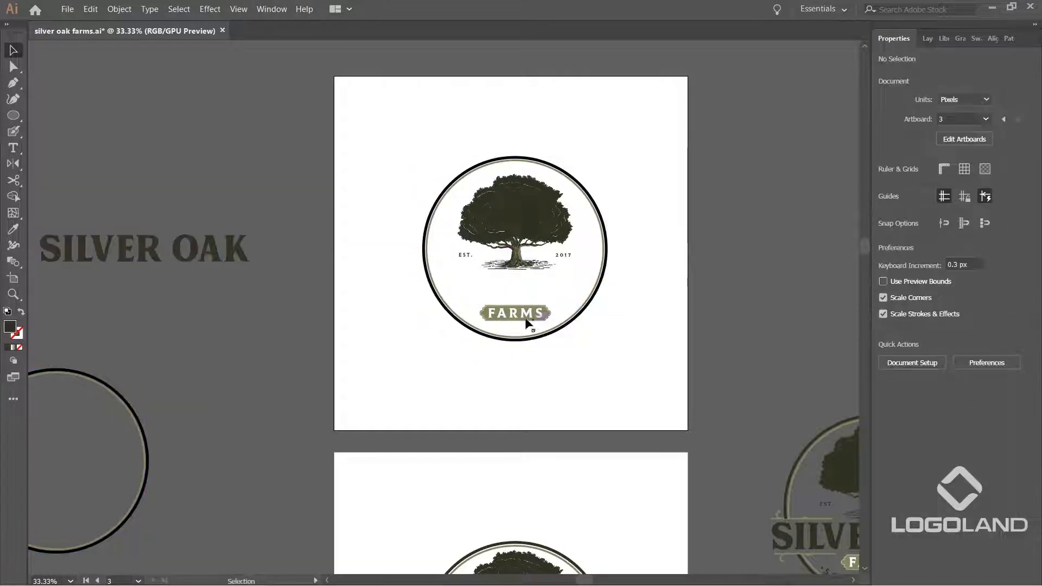
left_click_drag(521, 316, 274, 309)
scroll(595, 265, "up", 2)
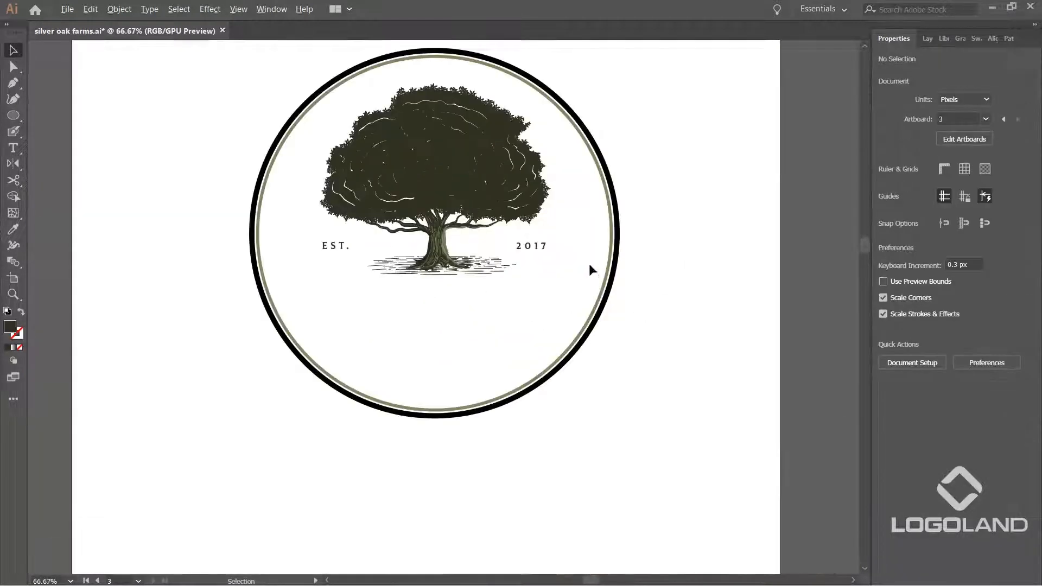
left_click_drag(529, 244, 35, 332)
Scale the tree down slightly and move it toward the middle of the double ring.
left_click(423, 206)
left_click_drag(553, 136, 538, 146)
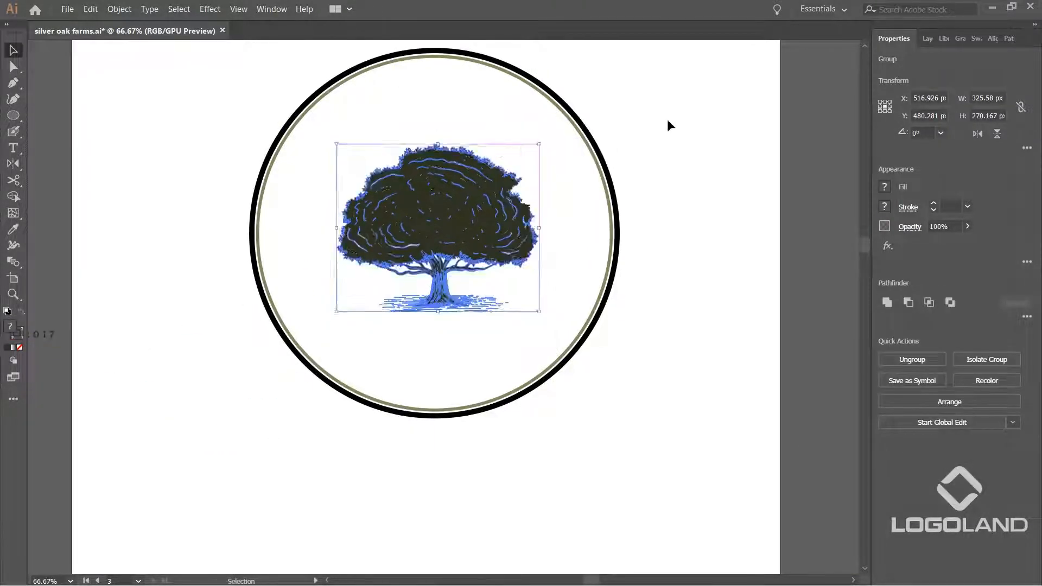
left_click(666, 119)
scroll(534, 196, "down", 1)
Align the tree with the center of the ring both horizontally and vertically.
left_click_drag(513, 222, 540, 281)
scroll(524, 277, "up", 1)
left_click(509, 265)
left_click(656, 231, "shift")
left_click(931, 303)
left_click(992, 302)
left_click(699, 255)
Nudge the tree slightly upward inside the double ring.
left_click(486, 239)
left_click_drag(474, 199, 475, 193)
left_click(663, 170)
scroll(602, 182, "down", 2)
left_click_drag(640, 268, 615, 303)
scroll(537, 287, "up", 2)
left_click_drag(535, 240, 534, 233)
left_click(754, 280)
scroll(668, 265, "down", 2)
left_click_drag(666, 294, 631, 287)
scroll(643, 255, "up", 1)
left_click_drag(250, 303, 452, 318)
left_click_drag(553, 217, 141, 304)
scroll(200, 300, "up", 1)
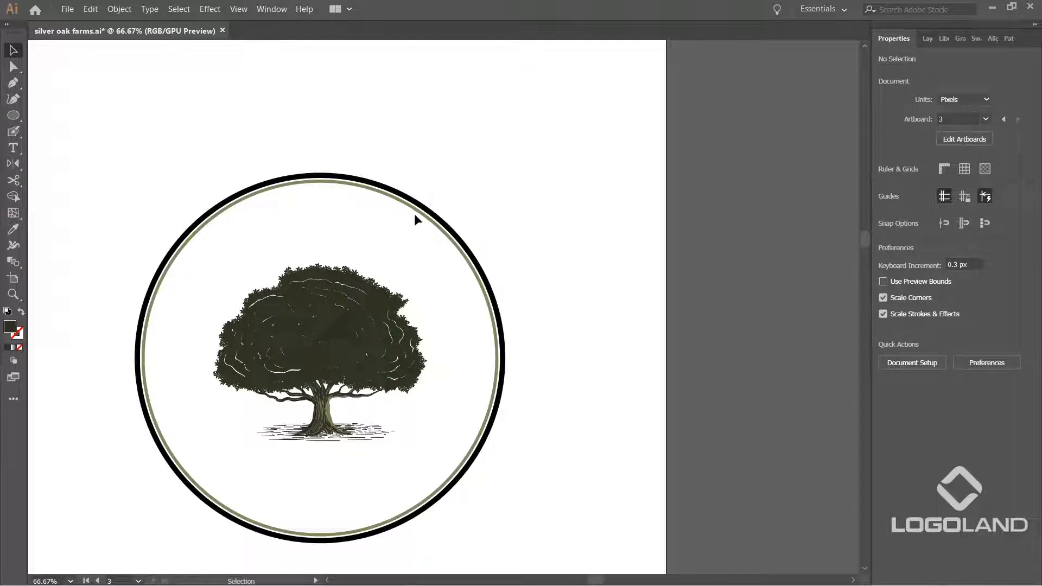
Set the olive inner ring's stroke weight to 3 pt, after trying 2 pt.
scroll(537, 304, "down", 2)
left_click_drag(592, 317, 632, 319)
scroll(528, 269, "up", 2)
left_click(499, 236)
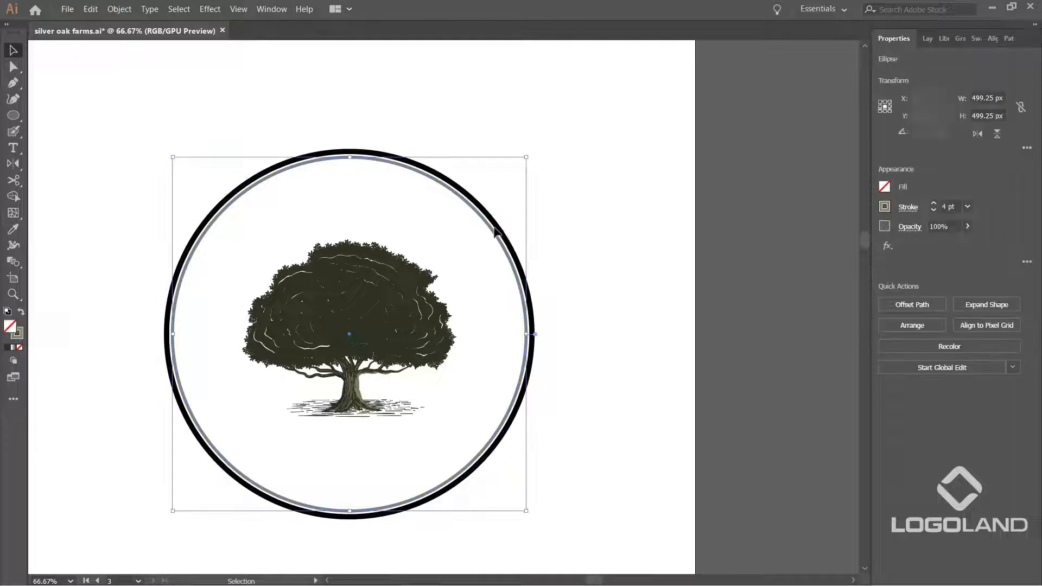
key("ctrl+equal")
key("ctrl+equal")
left_click(966, 207)
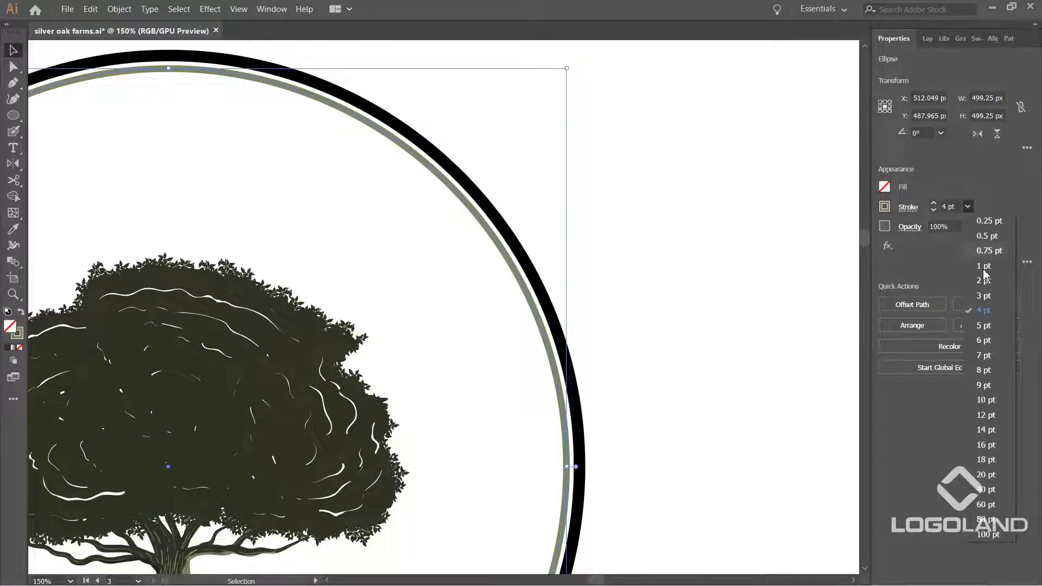
left_click(984, 304)
left_click(737, 286)
left_click(522, 279)
left_click(968, 208)
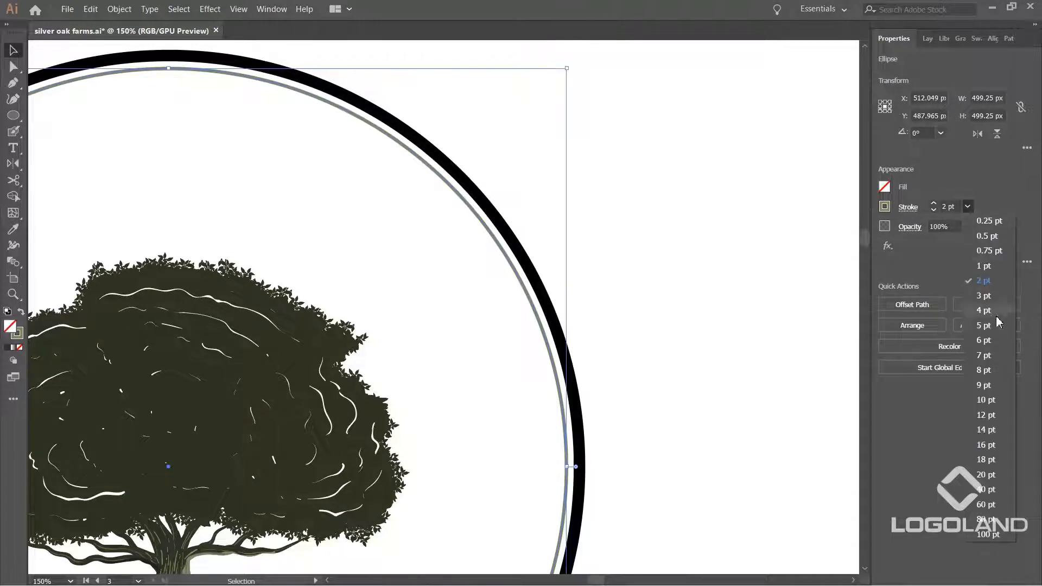
left_click(990, 300)
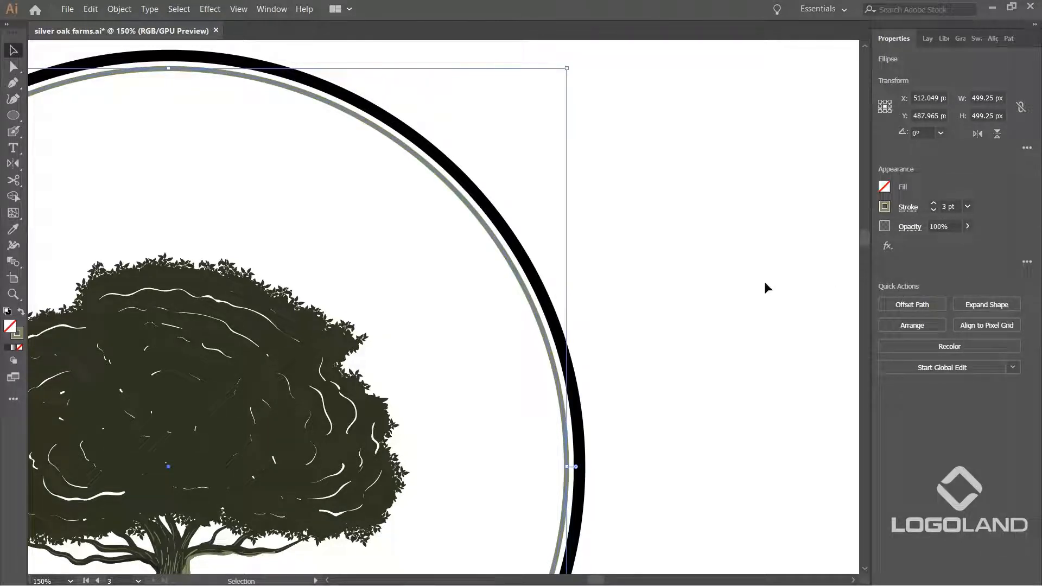
left_click(765, 286)
Create a smaller concentric copy of the olive inner ring, about 347 px in diameter, around the tree.
key("ctrl+0")
left_click(522, 215)
key("a")
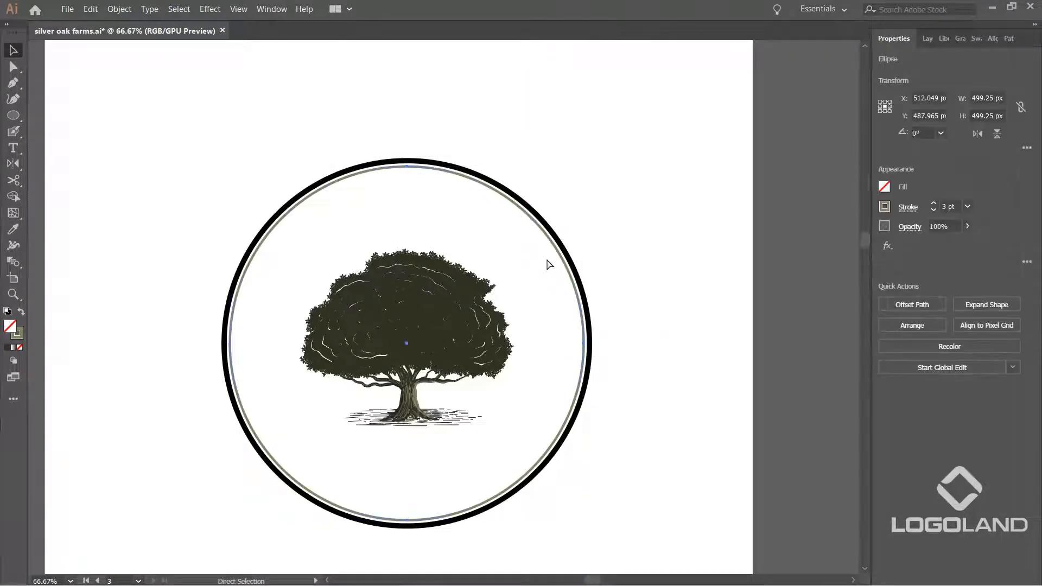
key("v")
mouse_move(581, 167)
left_mouse_down()
mouse_move(554, 215)
mouse_move(530, 220)
left_mouse_up()
left_click(606, 231)
Bring the editable SILVER OAK FARMS text block from beneath the lowest artboard to beside the new badge.
scroll(605, 232, "down", 1)
left_click_drag(582, 371, 644, 266)
scroll(531, 420, "down", 1)
left_click_drag(563, 448, 480, 210)
scroll(480, 209, "down", 1)
scroll(451, 385, "down", 1)
left_click_drag(451, 387, 477, 176)
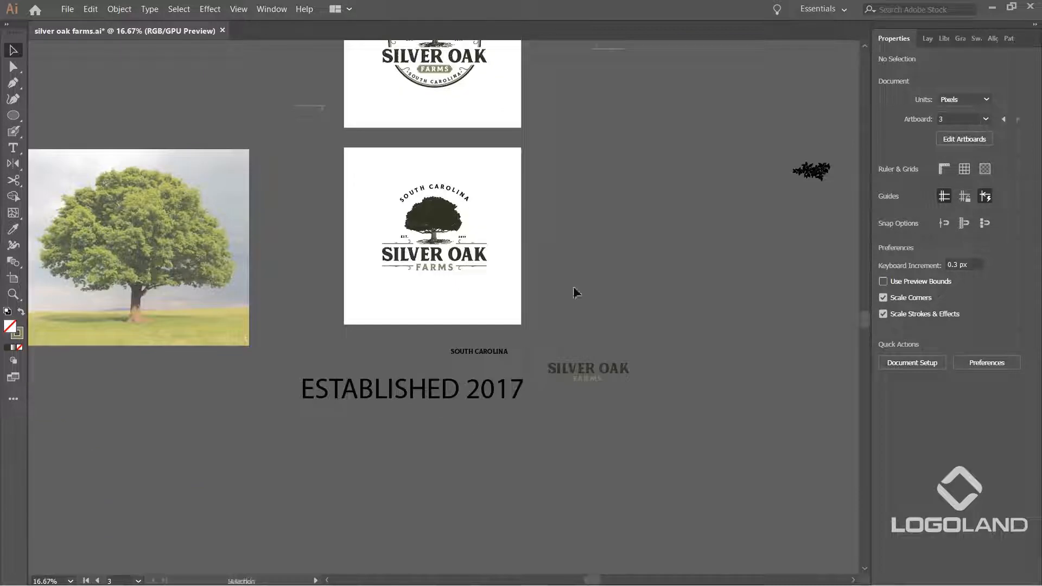
left_click_drag(576, 303, 512, 327)
scroll(536, 394, "up", 2)
scroll(539, 372, "down", 2)
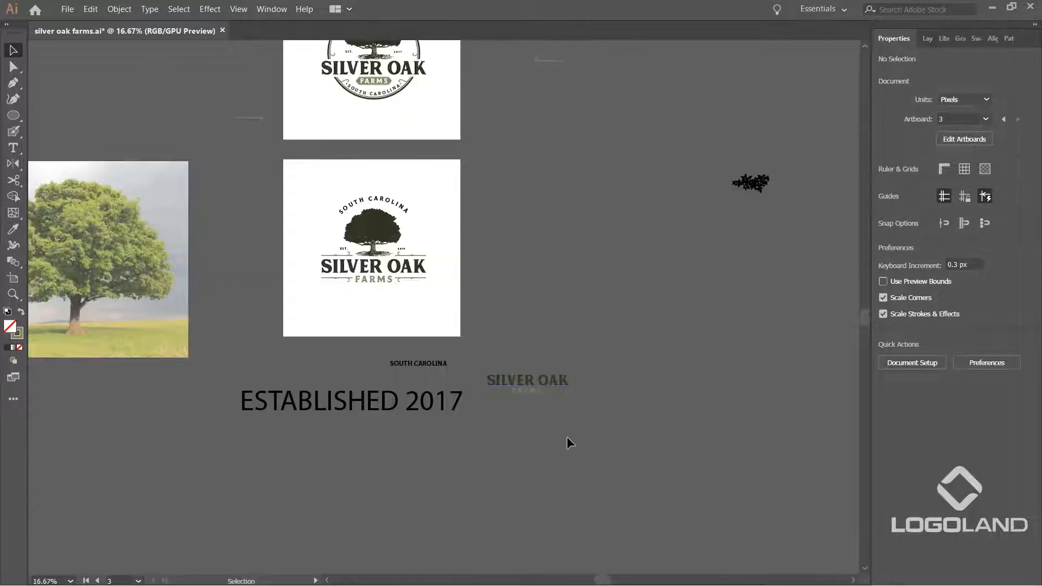
left_click_drag(547, 403, 301, 97)
left_click_drag(378, 114, 341, 377)
scroll(280, 334, "up", 4)
Copy the text block's wording and set SILVER OAK along the smallest circle with Type on a Path.
left_click(306, 454)
double_click(269, 460)
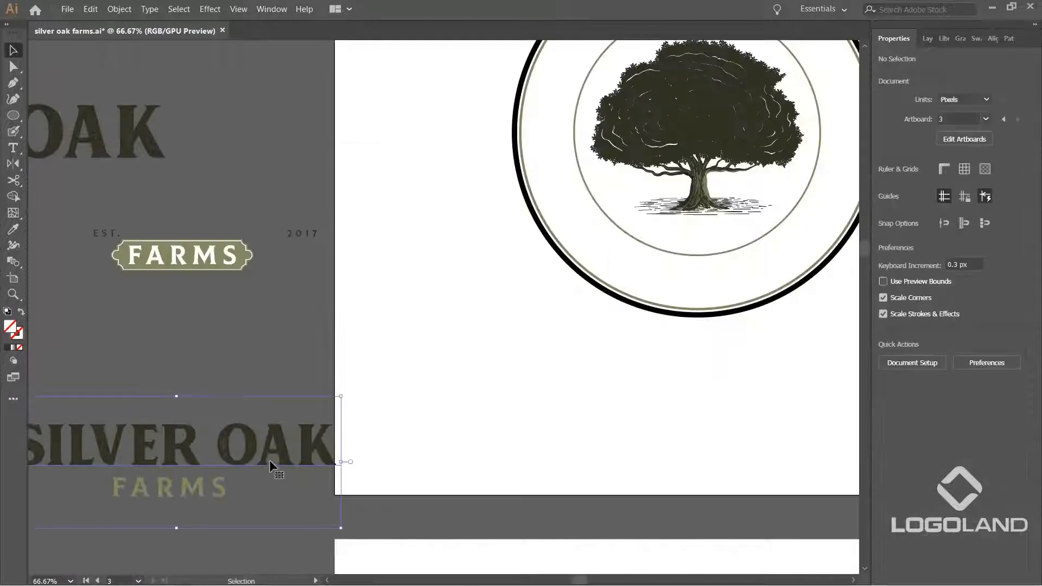
key("ctrl+a")
left_click(14, 51)
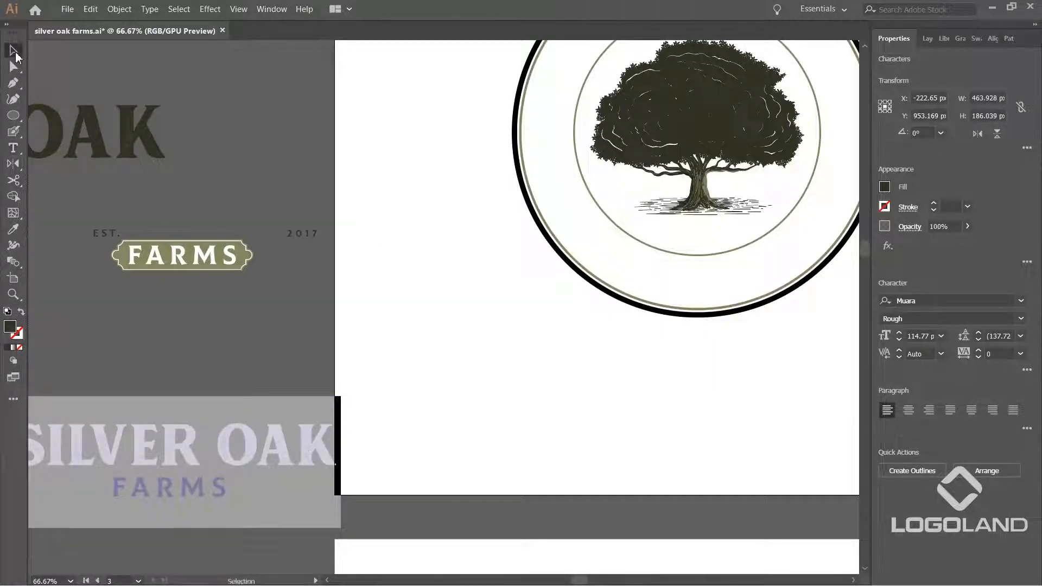
left_click(205, 174)
left_click_drag(204, 174, 167, 278)
left_click(13, 148)
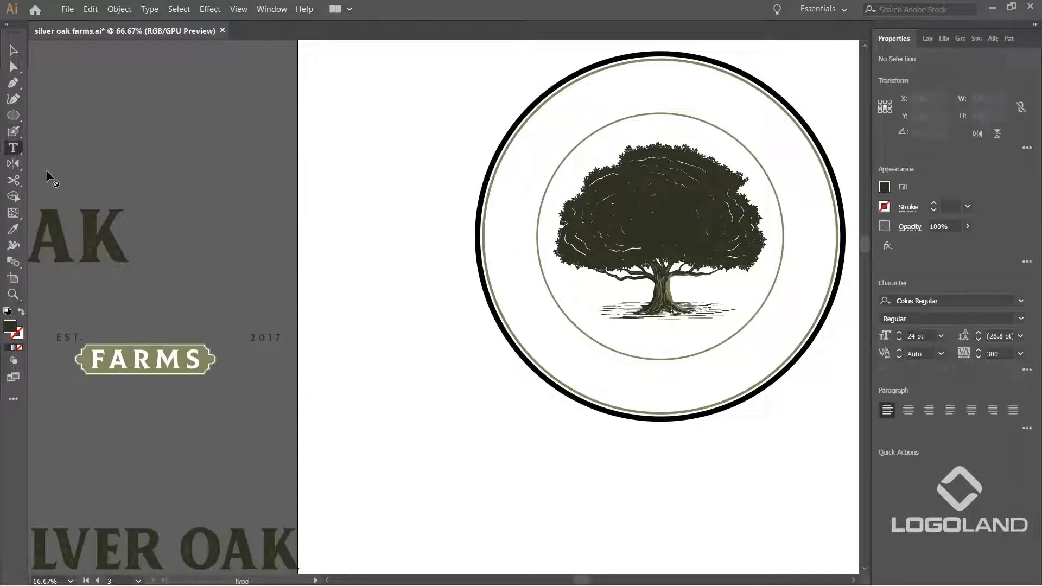
left_click_drag(14, 148, 69, 161)
left_click_drag(559, 177, 353, 265)
scroll(350, 253, "up", 1)
left_click(348, 233)
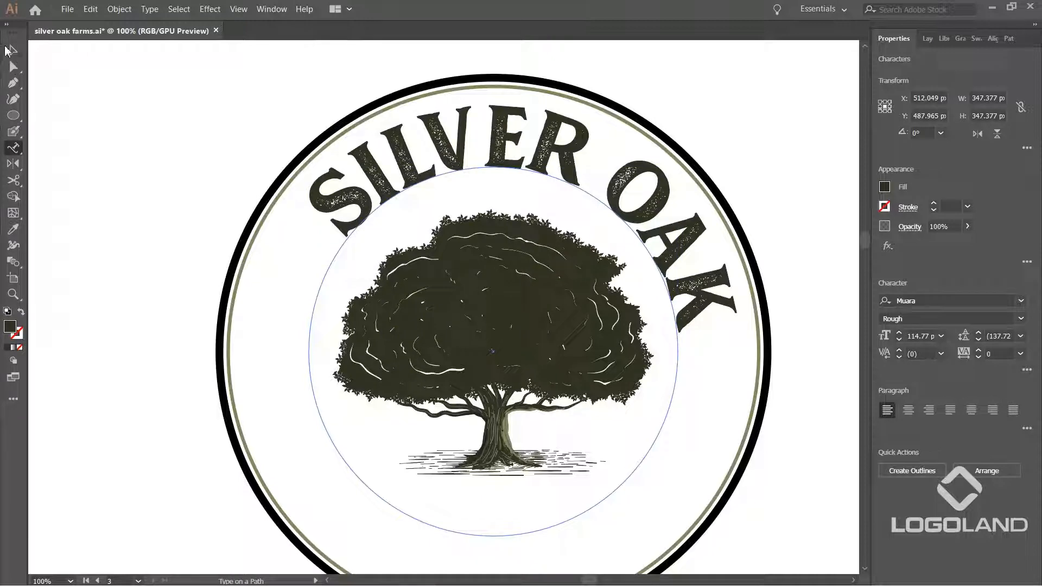
left_click(12, 50)
Rotate the curved SILVER OAK text to about 14° and scale it down slightly to 112.6 pt.
scroll(544, 206, "down", 1)
left_click_drag(634, 181, 598, 158)
key("ctrl+z")
left_click(663, 171)
left_click(595, 177)
Compare the curved SILVER OAK text with the other logos and set its tracking to 50.
scroll(567, 255, "down", 2)
left_click_drag(597, 407, 517, 148)
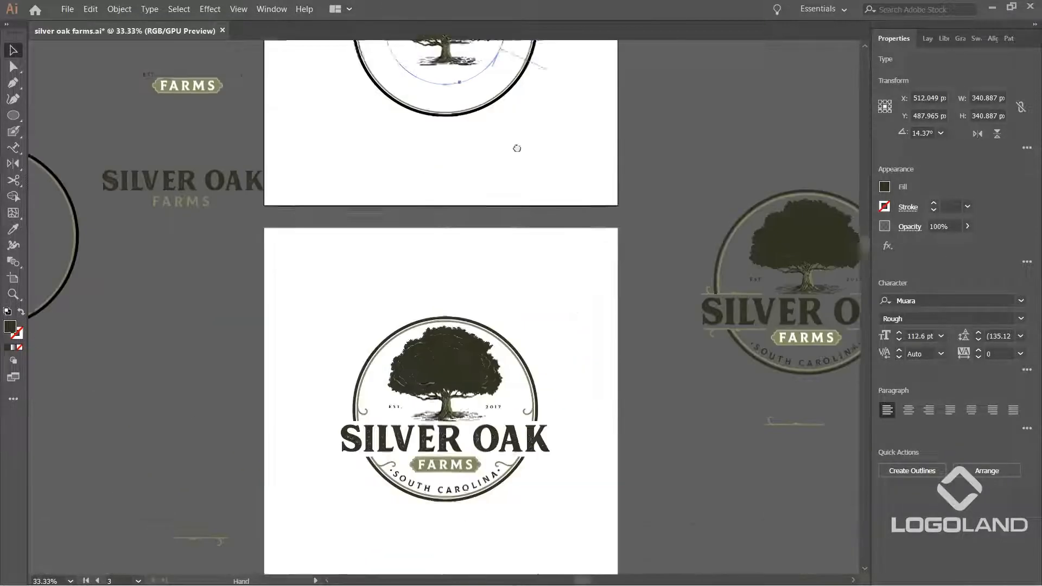
scroll(516, 148, "down", 8)
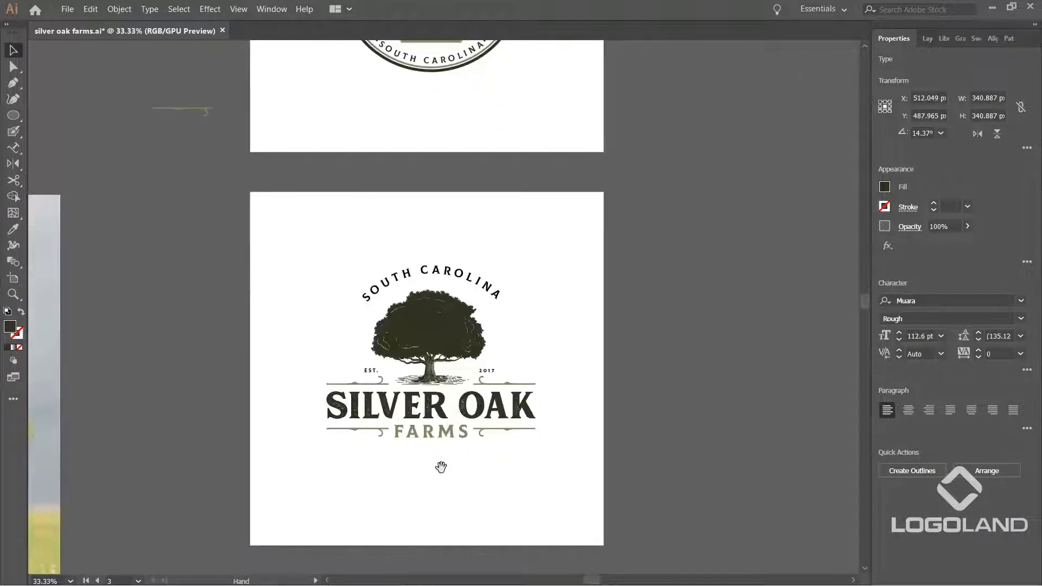
scroll(422, 456, "up", 15)
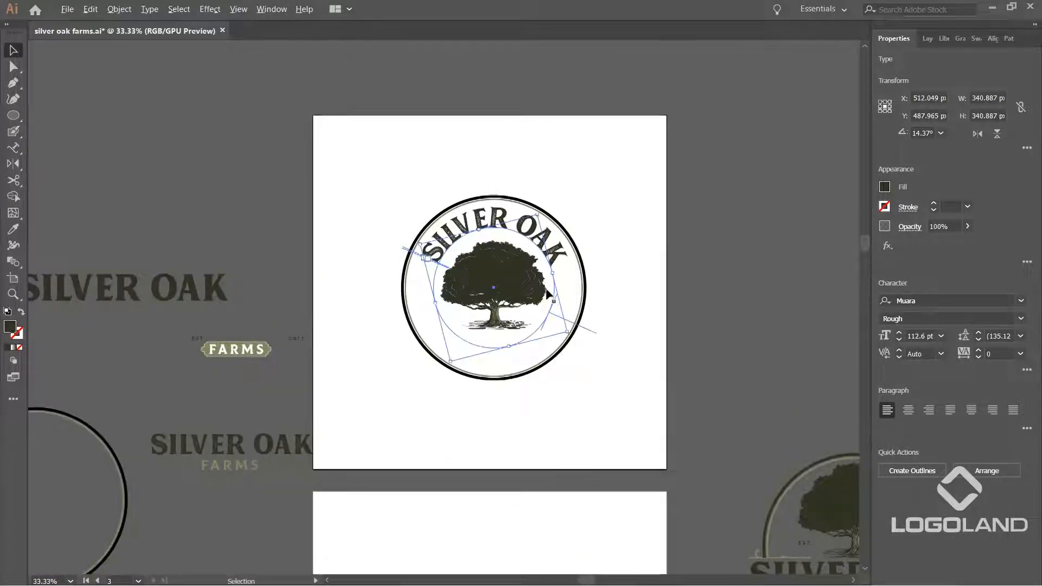
scroll(549, 295, "up", 2)
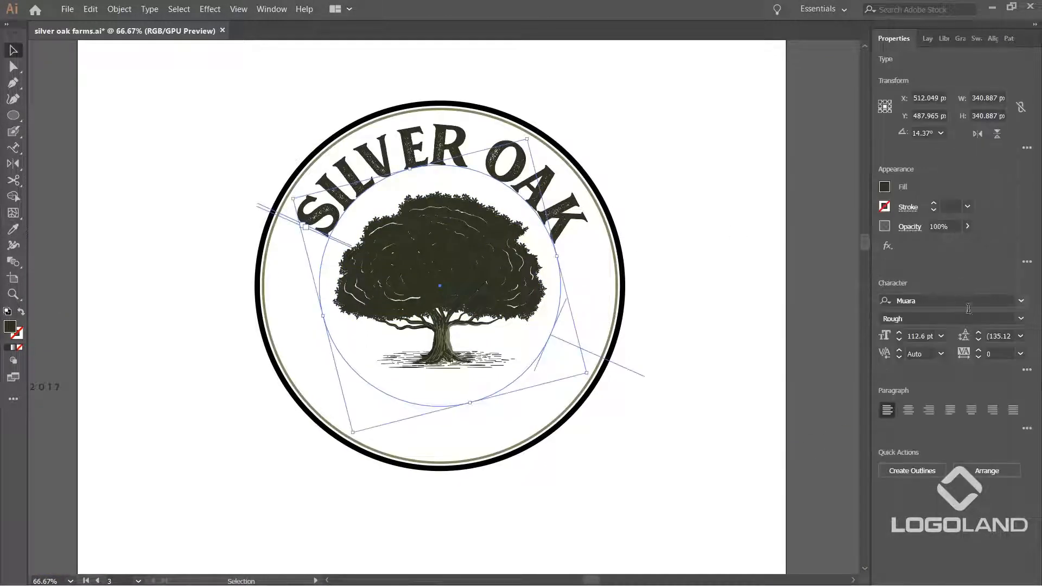
left_click(1020, 353)
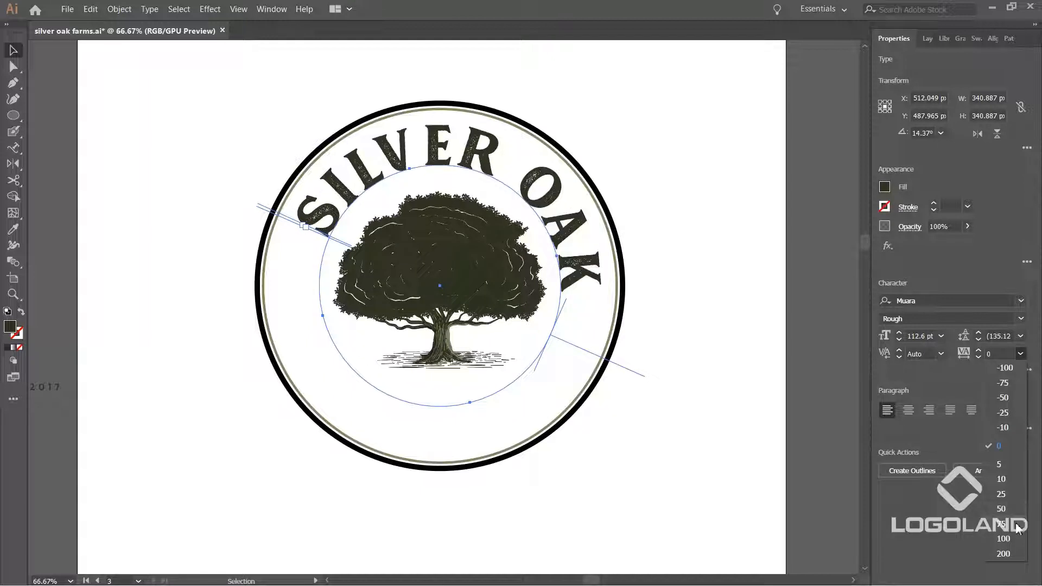
left_click(1001, 512)
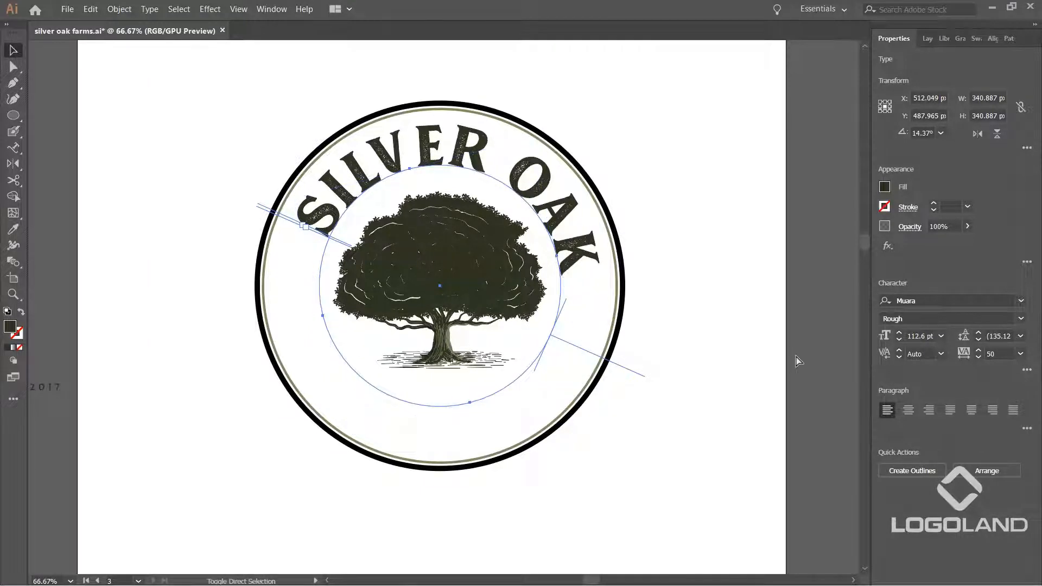
Enlarge the curved SILVER OAK text to 126.6 pt.
key("ctrl+shift+period")
key("ctrl+shift+period")
key("ctrl+shift+period")
key("ctrl+shift+period")
key("ctrl+shift+period")
key("ctrl+shift+period")
key("ctrl+shift+period")
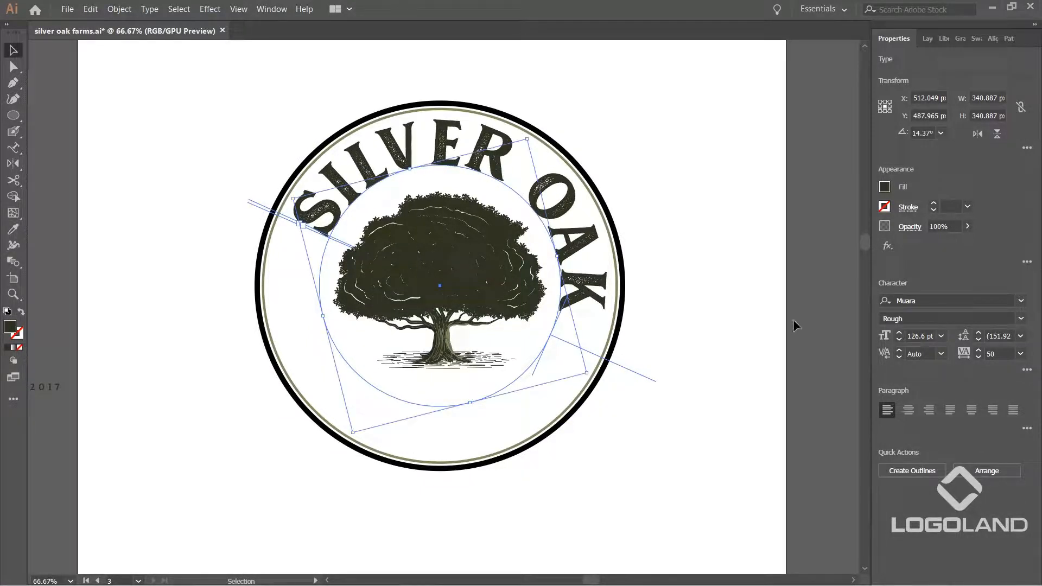
Rotate the curved SILVER OAK text to about 31° so it is centered over the tree.
left_click_drag(533, 138, 516, 109)
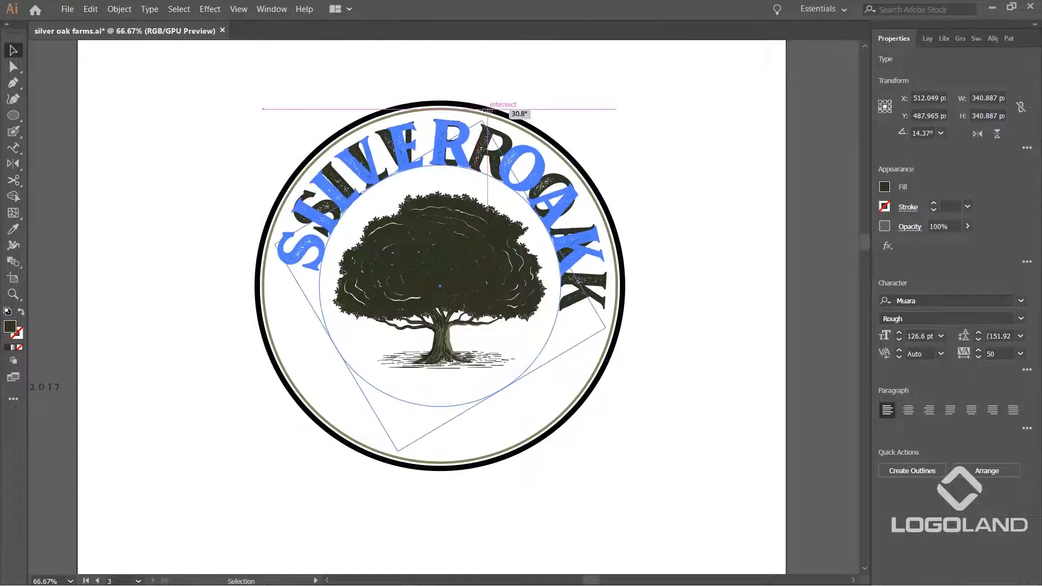
left_click(647, 121)
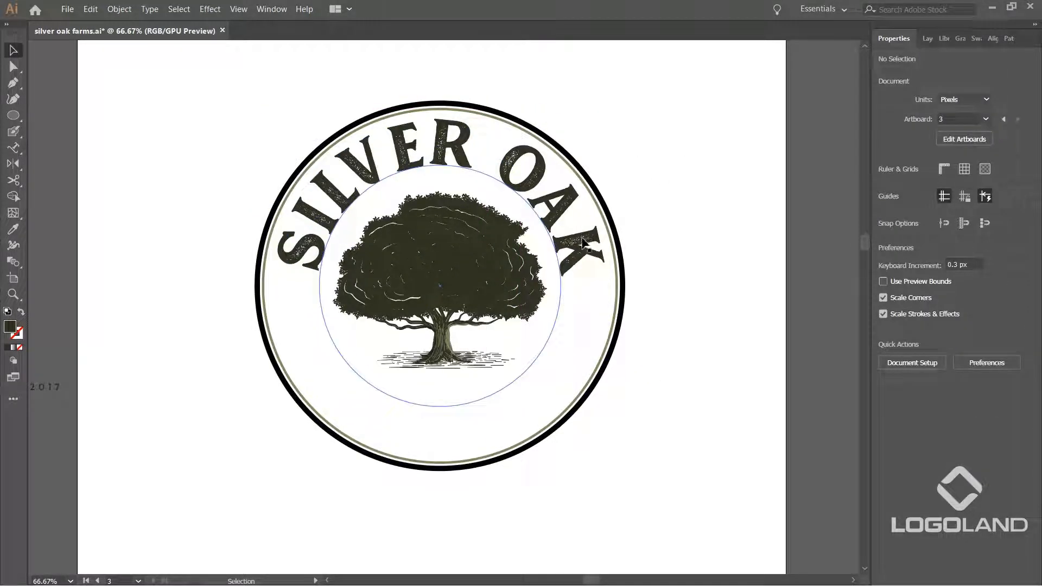
left_click(541, 179)
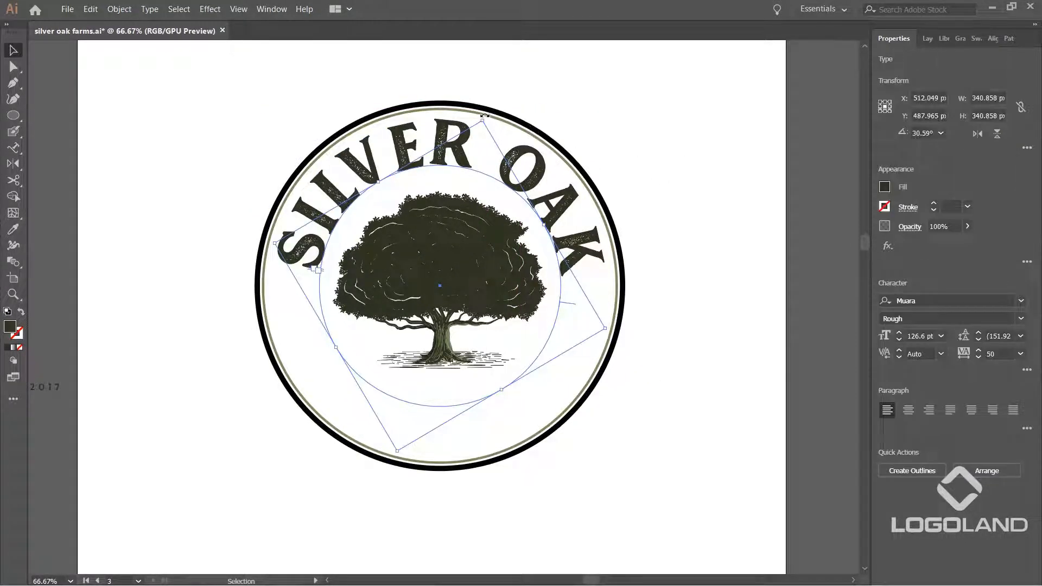
left_click_drag(211, 433, 142, 520)
left_click(577, 239)
left_click_drag(487, 115, 484, 115)
left_click(572, 103)
Show the rulers and place a horizontal guide just beneath the curved text's S and K to check its balance.
key("ctrl+y")
key("ctrl+y")
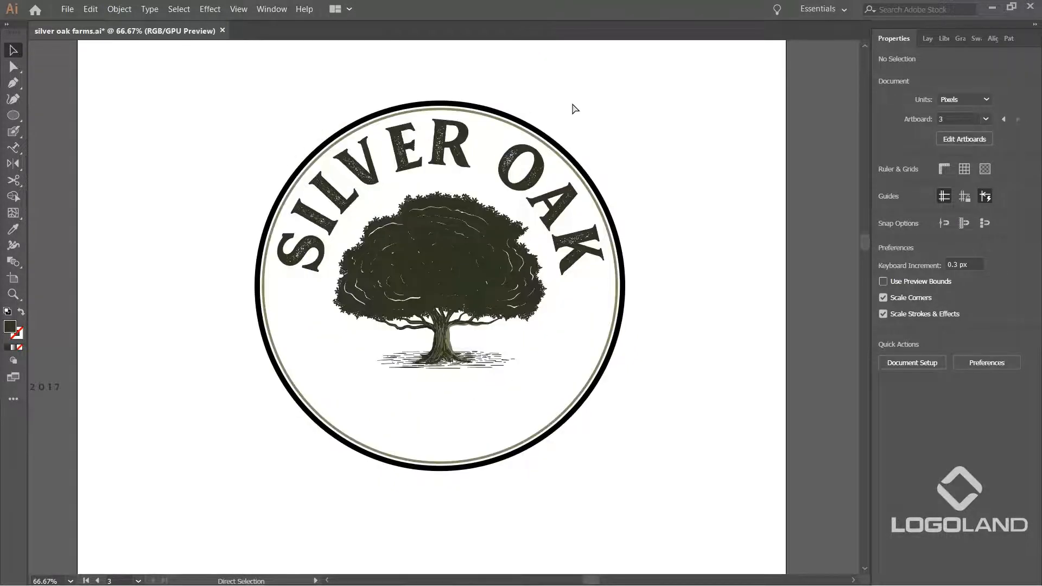
key("ctrl+r")
left_click_drag(520, 170, 565, 275)
scroll(565, 275, "up", 1)
left_click(590, 271)
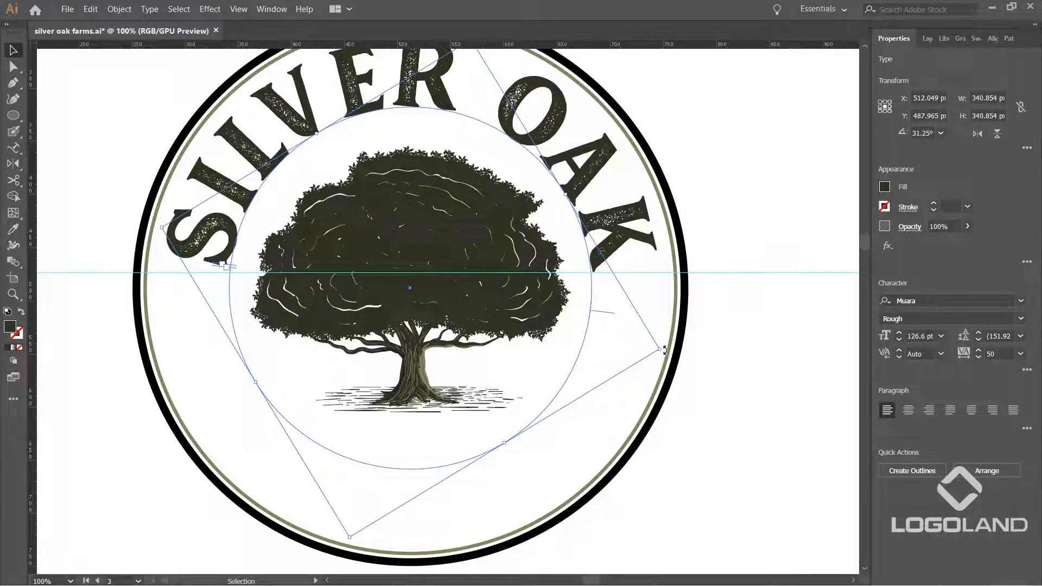
Rotate the curved SILVER OAK text to about 32° to balance it over the tree and remove the horizontal guide.
left_click_drag(663, 352, 673, 350)
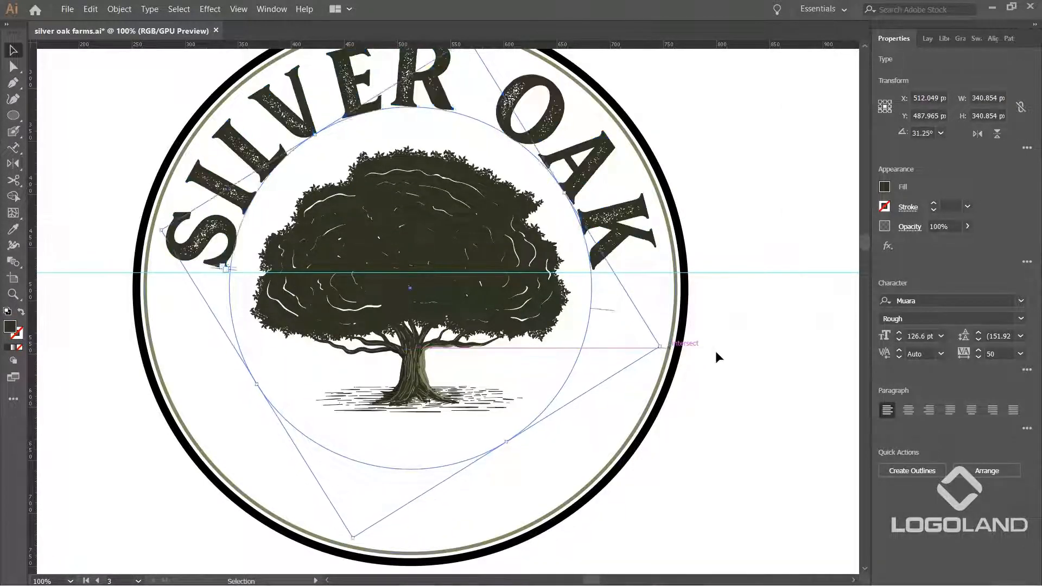
left_click(724, 350)
scroll(725, 350, "down", 3)
left_click(757, 360)
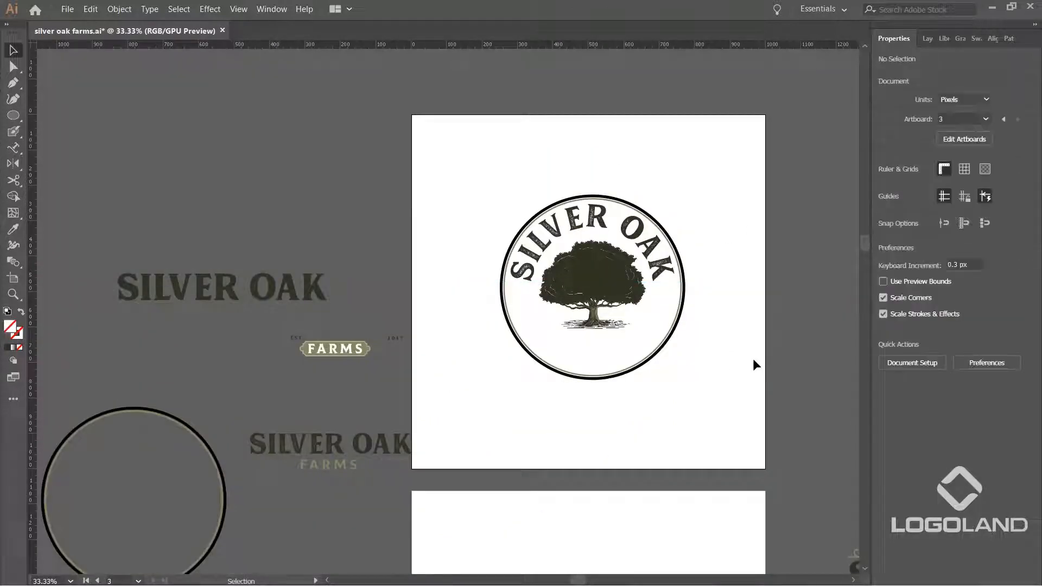
Scale the tree down to about 276 px wide inside the curved SILVER OAK text.
scroll(733, 378, "up", 2)
scroll(692, 265, "down", 2)
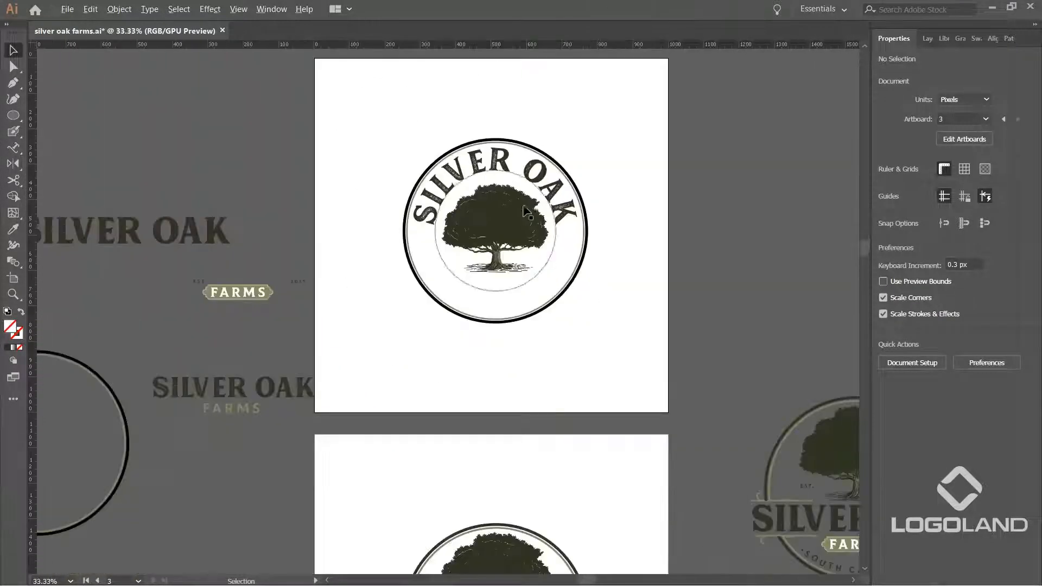
mouse_move(413, 386)
left_mouse_down()
mouse_move(446, 390)
mouse_move(410, 390)
left_mouse_up()
scroll(542, 347, "up", 1)
left_click(518, 219)
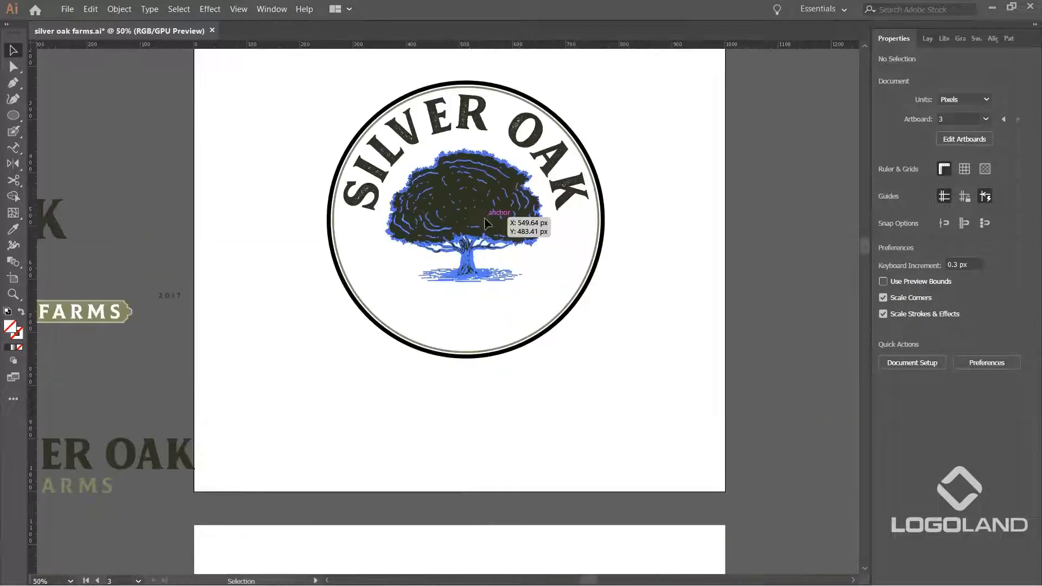
scroll(518, 220, "up", 2)
mouse_move(633, 91)
left_mouse_down()
mouse_move(659, 190)
mouse_move(619, 102)
left_mouse_up()
left_click(721, 464)
Move the green FARMS banner from beside the artboard to beneath the tree and scale it to about 199 px wide.
scroll(721, 465, "down", 2)
left_click_drag(667, 483, 579, 390)
left_click_drag(513, 446, 575, 399)
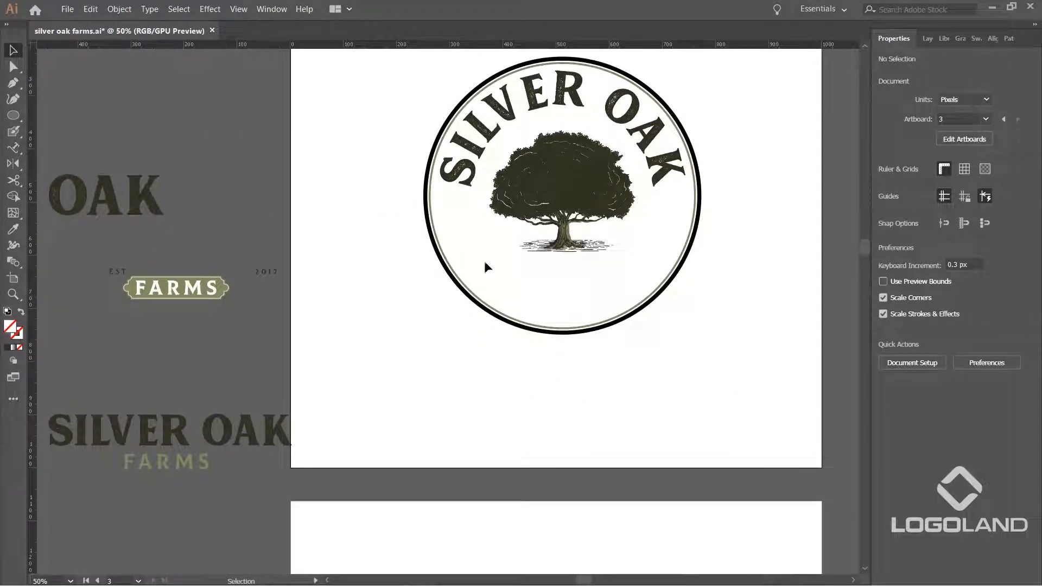
left_click_drag(178, 292, 560, 289)
scroll(624, 232, "up", 2)
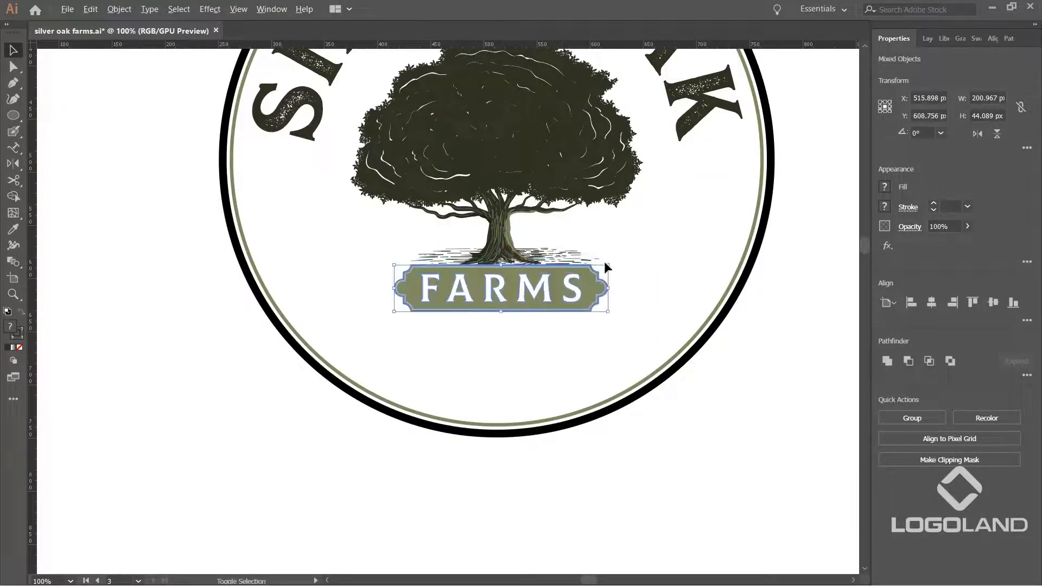
left_click_drag(608, 264, 606, 265)
Move the tree up to open a gap between its ground lines and the FARMS banner.
key("ctrl+0")
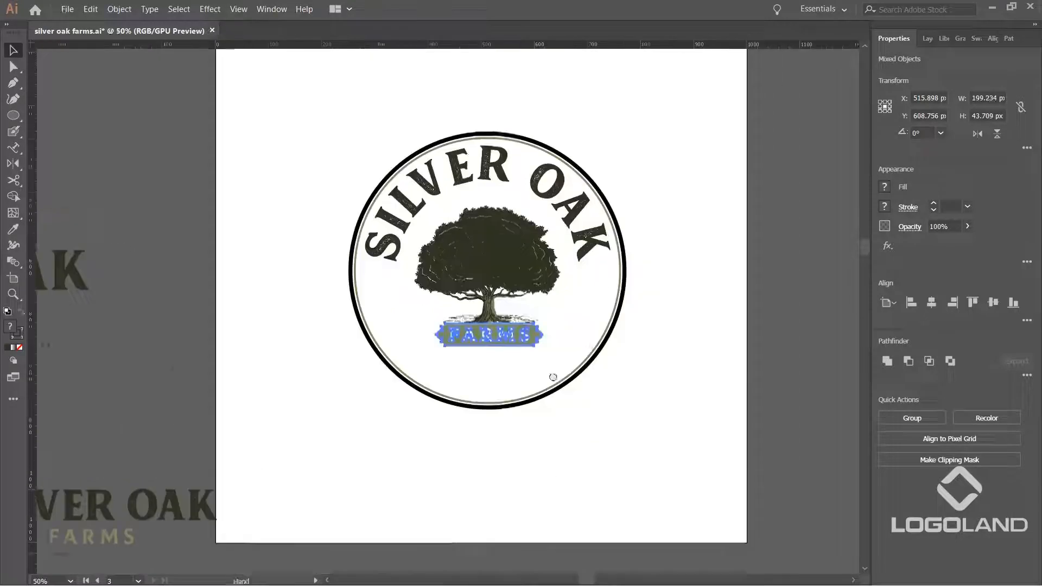
left_click_drag(503, 289, 495, 273)
left_click(558, 396)
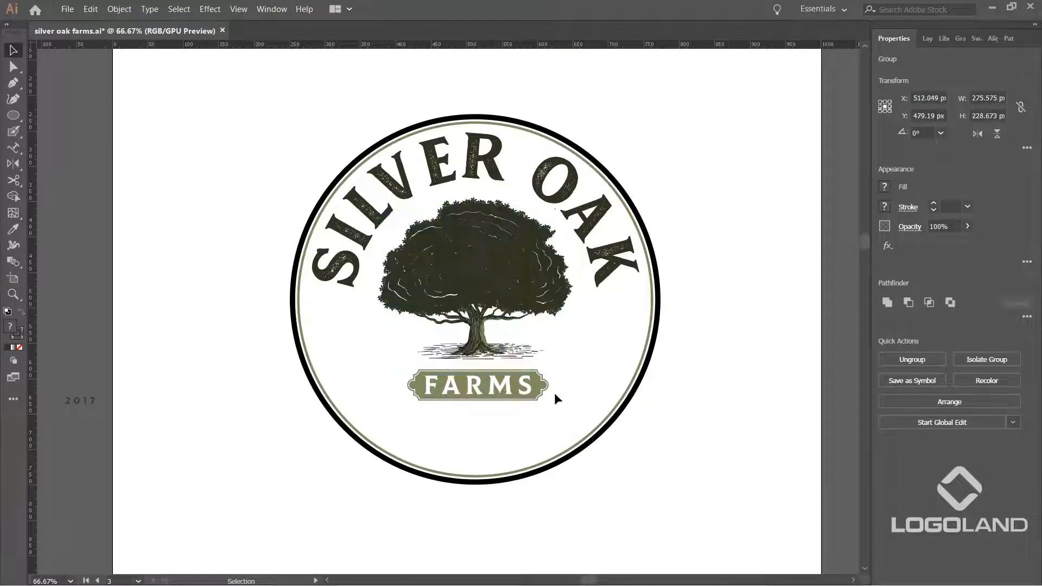
Select the FARMS lettering together with its green banner, without the text circle or tree, and group them.
left_click(506, 392)
key("ctrl+1")
left_click(539, 414, "shift")
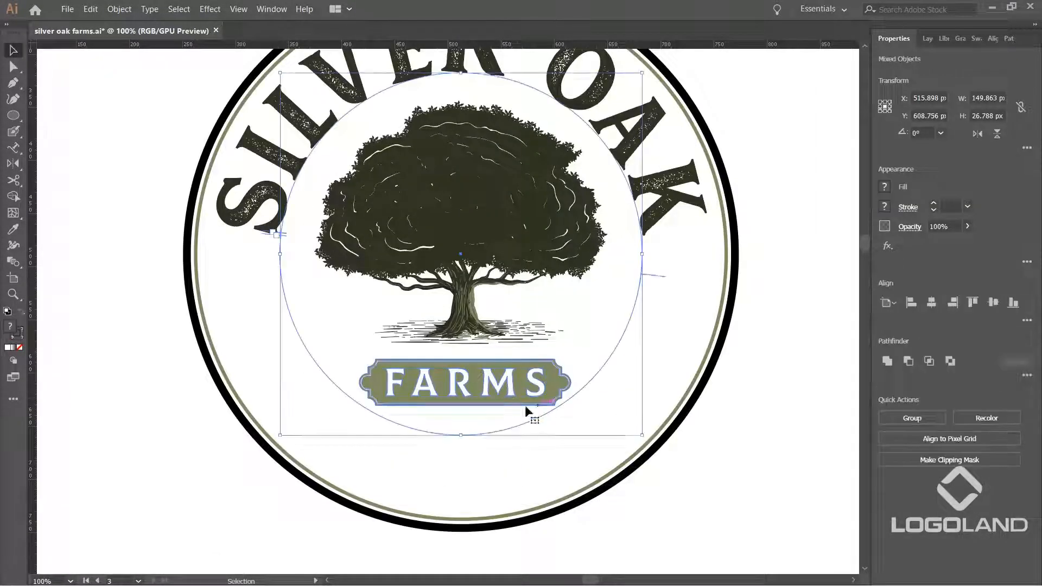
left_click(474, 325, "shift")
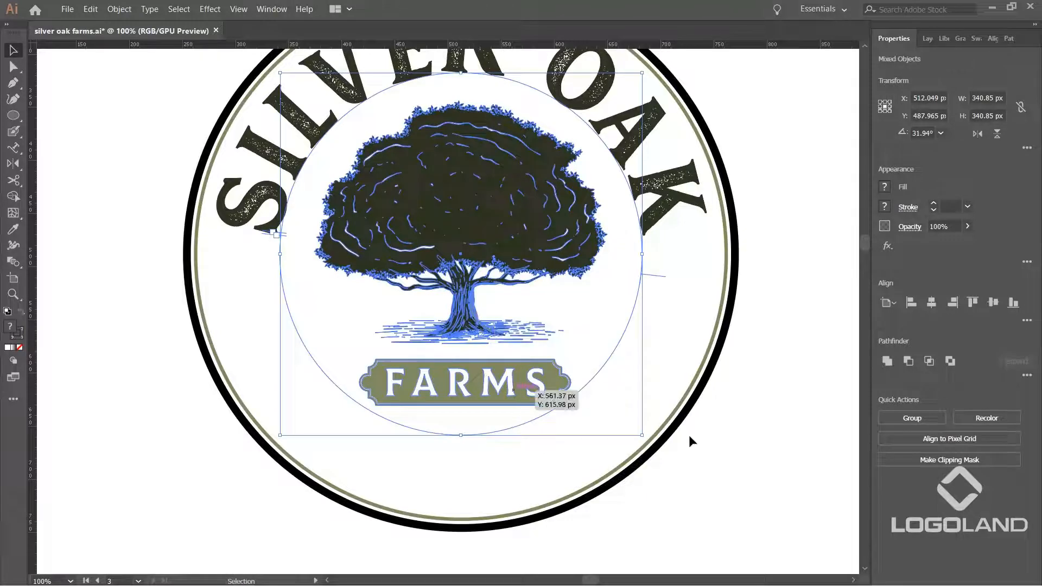
left_click(665, 422)
left_click_drag(520, 398, 507, 403)
left_click(639, 217, "shift")
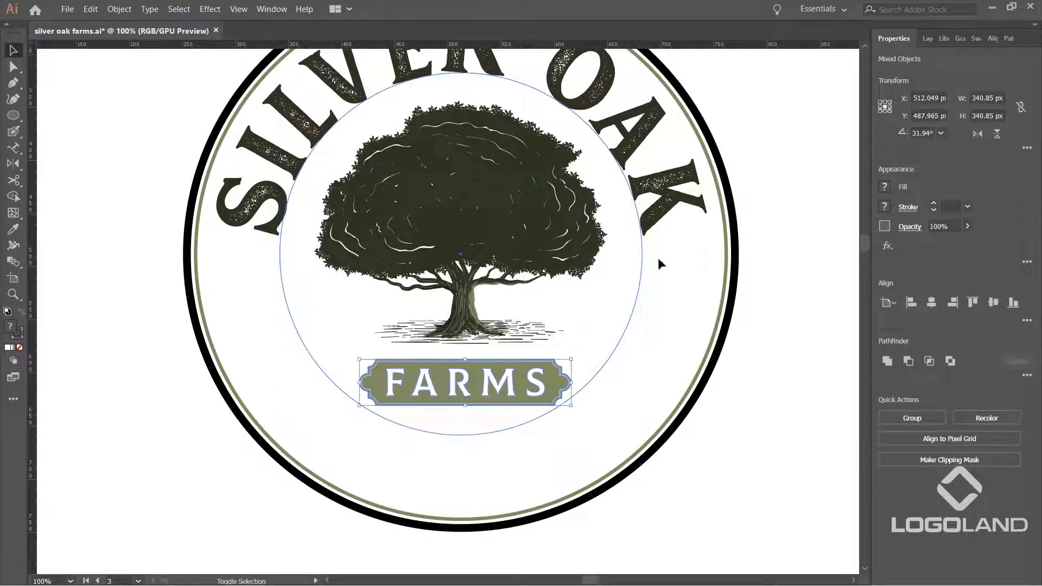
key("ctrl+g")
left_click(744, 491)
Move the FARMS banner up against the tree's ground lines and center it horizontally with the tree.
left_click_drag(490, 393, 474, 360)
left_click(508, 398)
scroll(556, 370, "down", 1)
left_click(568, 393)
left_click(534, 362)
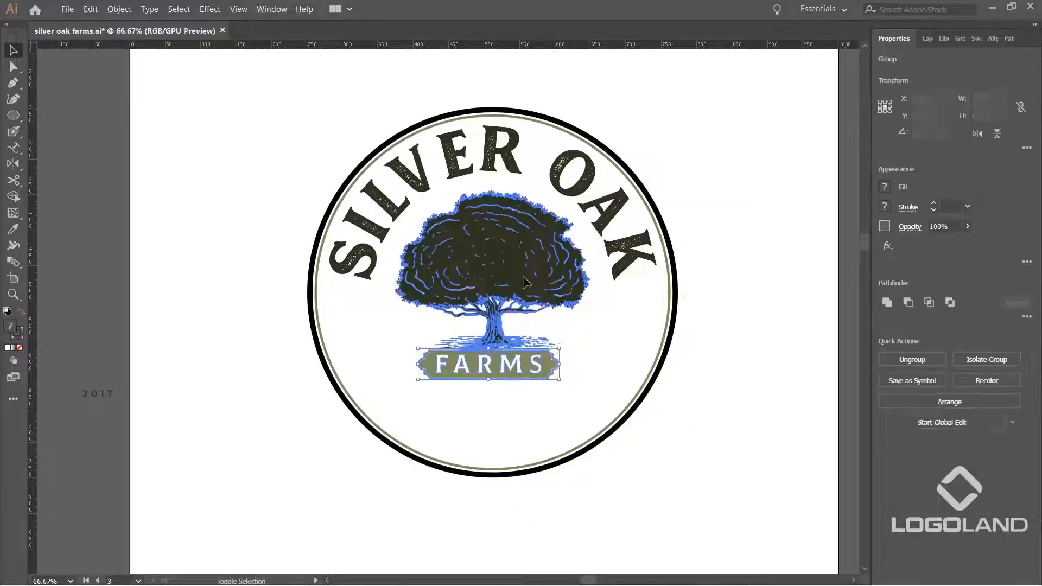
left_click(525, 275, "shift")
left_click(933, 304)
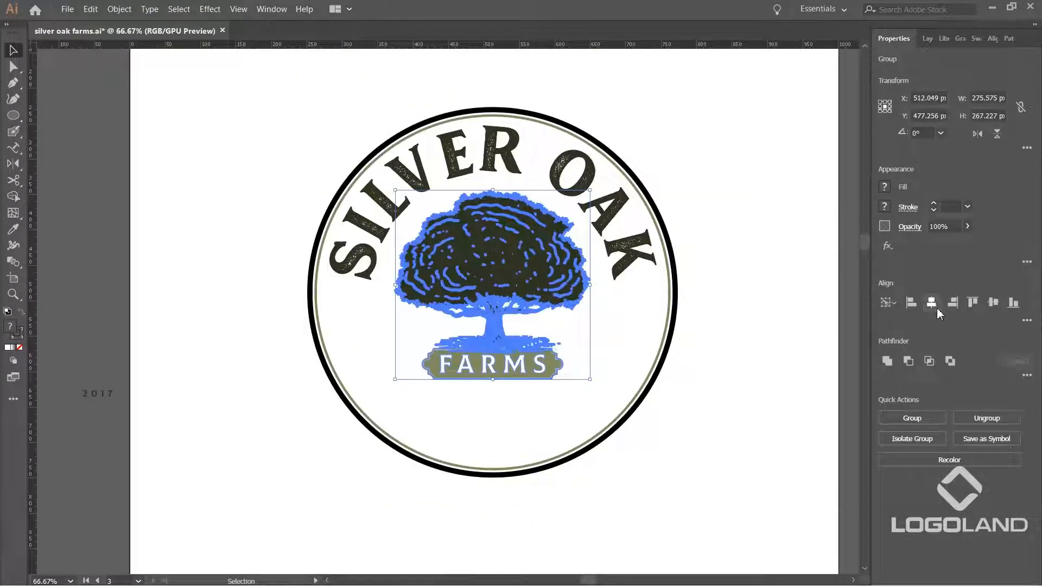
left_click(795, 457)
Nudge the FARMS banner down to leave a small gap beneath the tree's ground lines.
scroll(583, 436, "down", 1)
scroll(524, 391, "up", 3)
left_click_drag(554, 377, 555, 386)
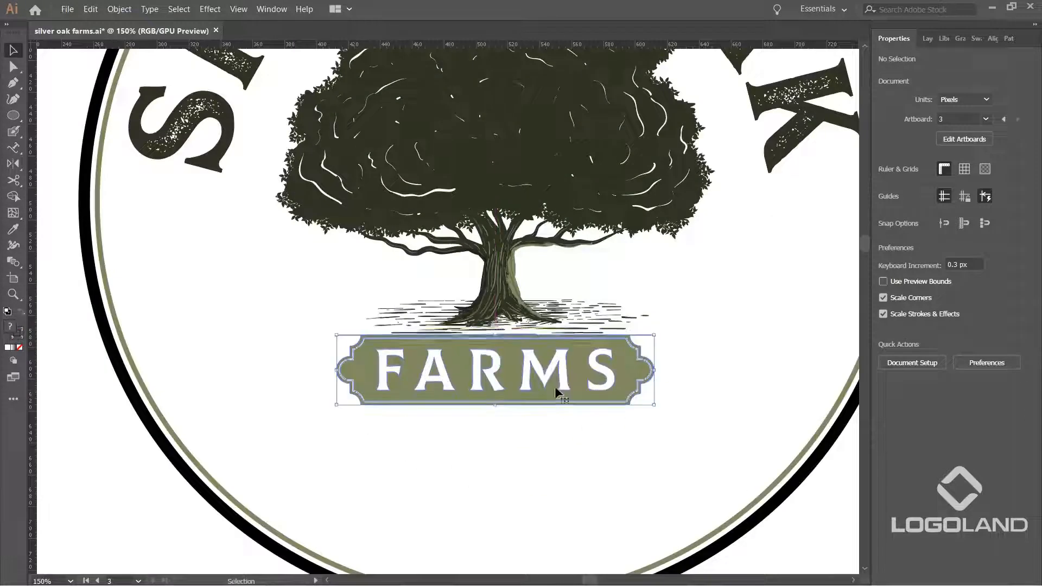
Move the grouped EST. and 2017 text into the badge, level with the tree trunk.
scroll(554, 386, "down", 3)
left_click(662, 484)
left_click_drag(438, 488, 704, 381)
left_click_drag(430, 286, 634, 259)
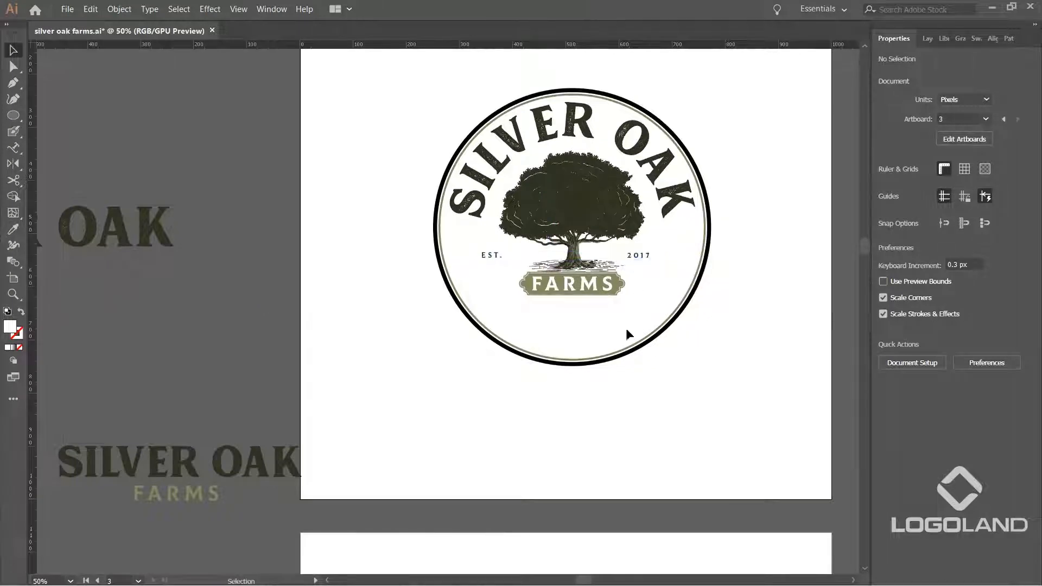
Isolate the EST. and 2017 group and move each text closer to the trunk, then exit isolation.
scroll(626, 328, "up", 2)
left_click_drag(456, 268, 341, 283)
left_click(315, 255)
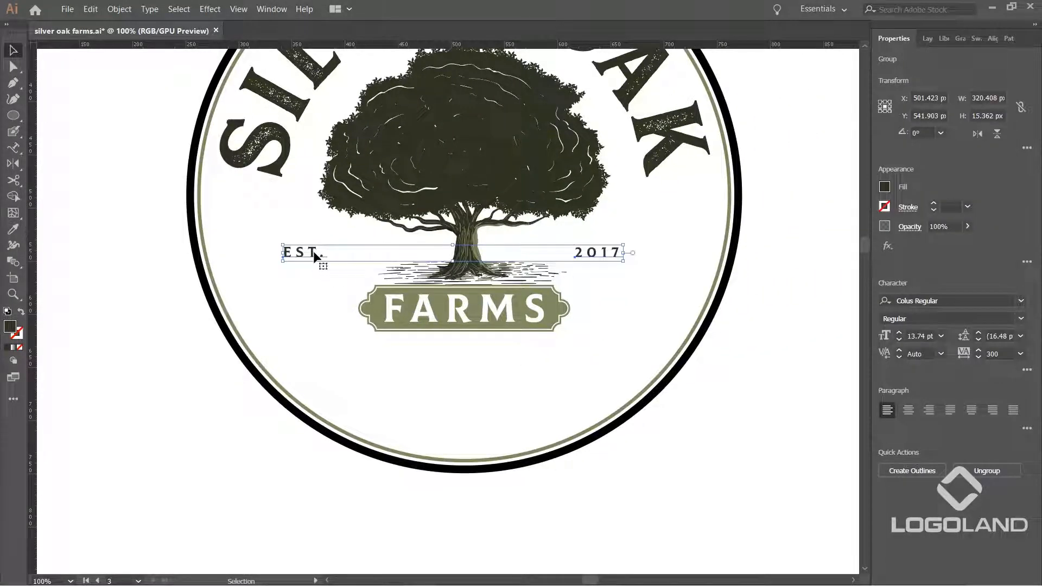
double_click(313, 250)
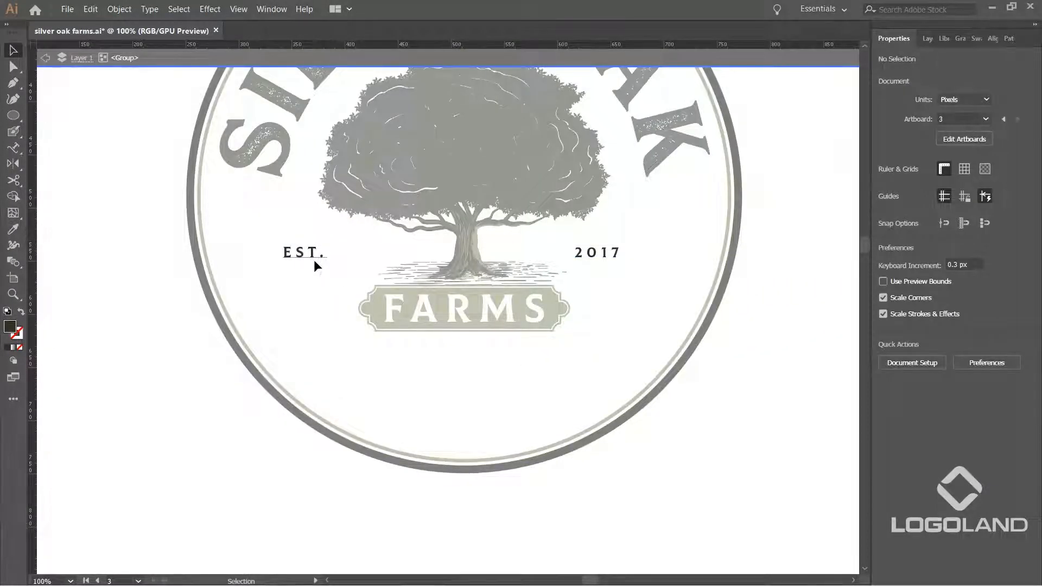
left_click_drag(305, 253, 388, 253)
key("ctrl+z")
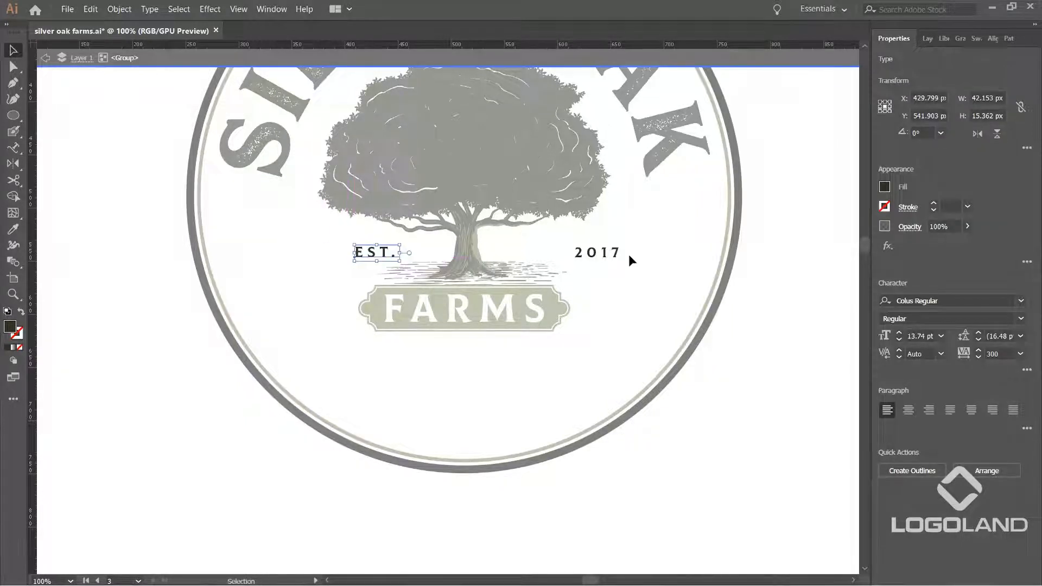
left_click_drag(604, 256, 566, 252)
left_click_drag(383, 252, 374, 250)
left_click(640, 357)
scroll(639, 359, "down", 1)
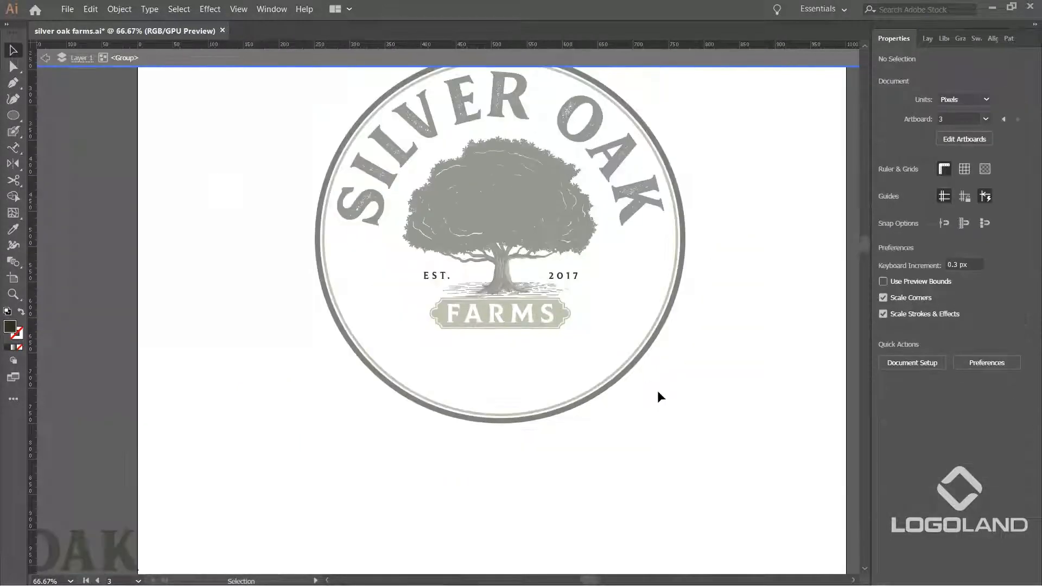
double_click(657, 390)
Copy the curved SOUTH CAROLINA text from the badge on the second artboard.
scroll(622, 378, "down", 1)
left_click_drag(441, 428, 529, 319)
scroll(516, 300, "down", 3)
left_click_drag(486, 390, 477, 319)
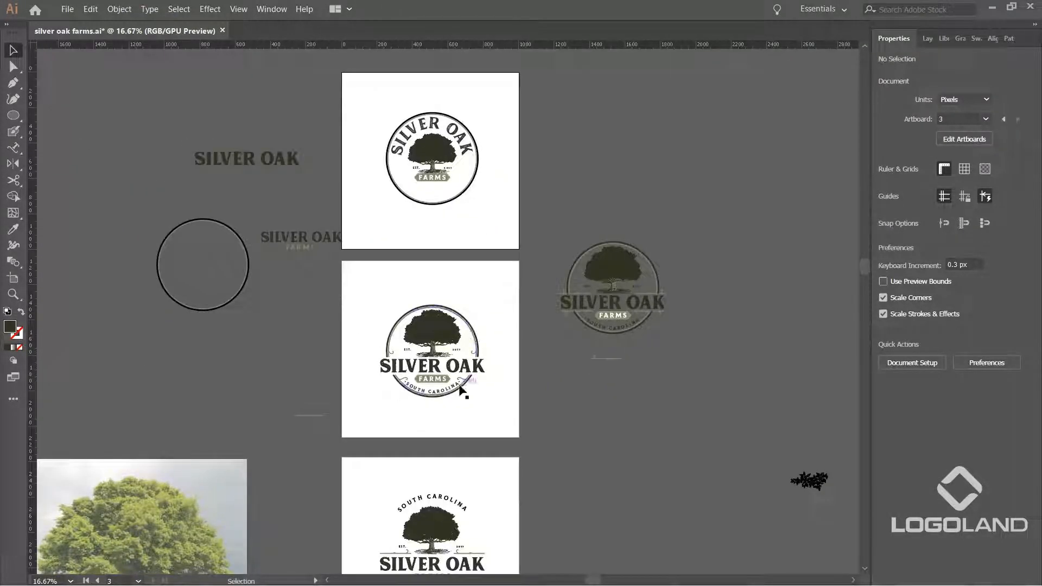
scroll(461, 388, "up", 3)
left_click(438, 389)
left_click(499, 422)
left_click(444, 395)
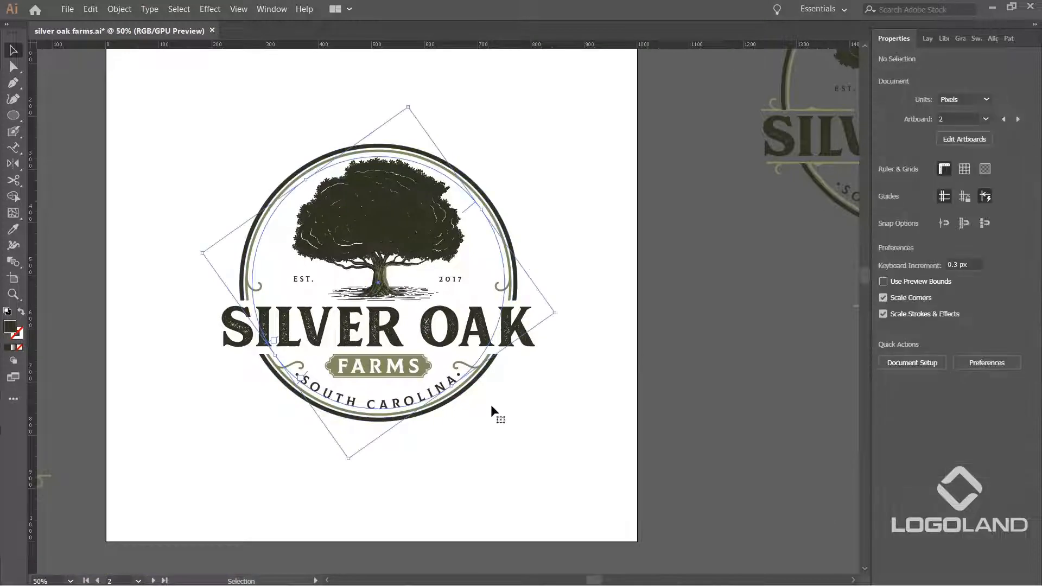
key("ctrl+c")
Paste the curved SOUTH CAROLINA text in front on the new badge's artboard.
left_click(520, 437)
left_click_drag(509, 281, 577, 491)
left_click_drag(574, 149, 577, 487)
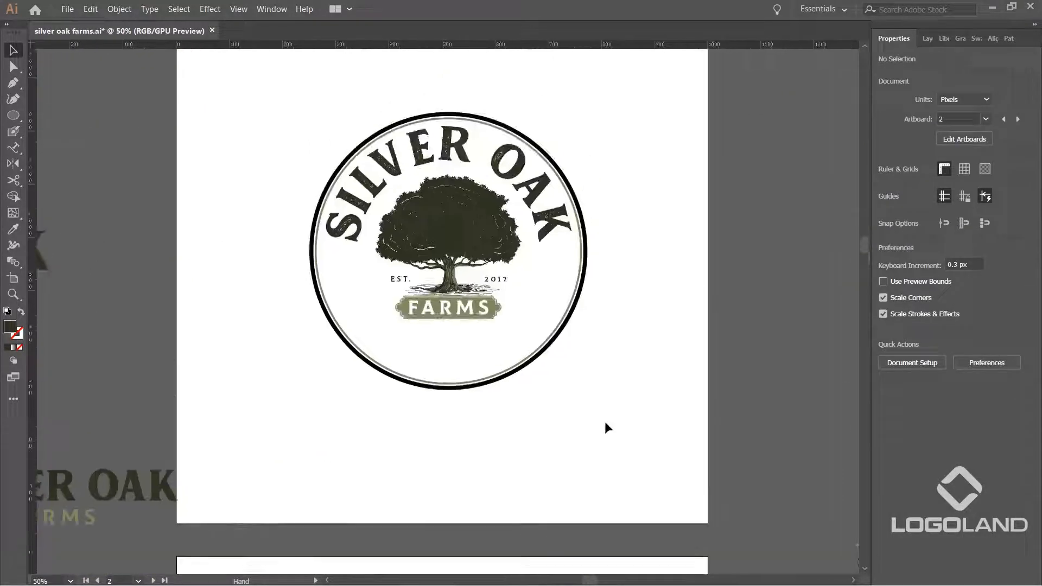
key("ctrl+f")
Center the curved SOUTH CAROLINA text horizontally and vertically on the badge's ring.
scroll(501, 393, "up", 2)
left_click_drag(504, 371, 535, 405)
scroll(539, 369, "down", 1)
left_click(655, 245, "ctrl+shift")
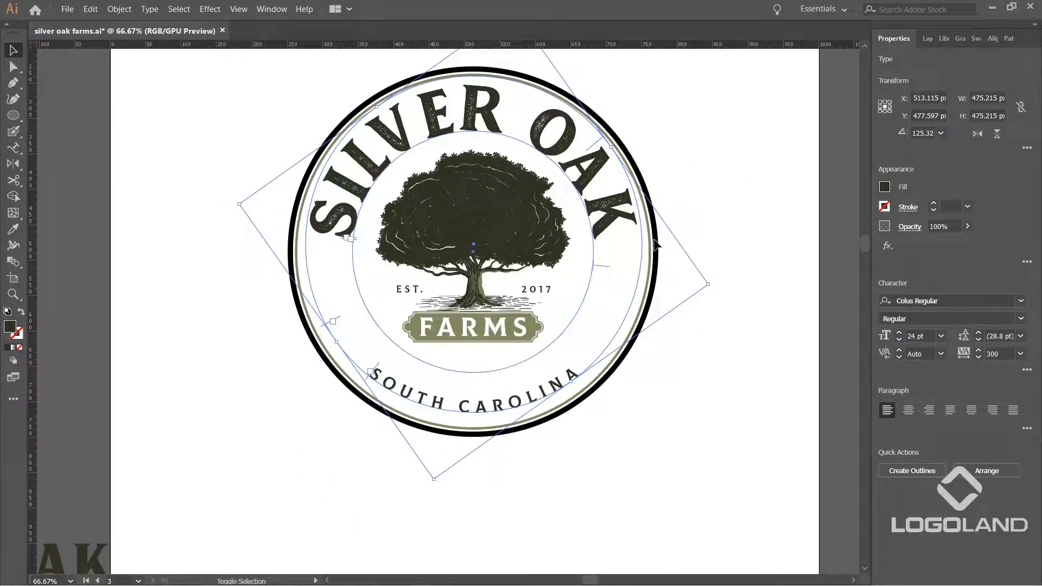
left_click(658, 249)
left_click(662, 411)
left_click(575, 376)
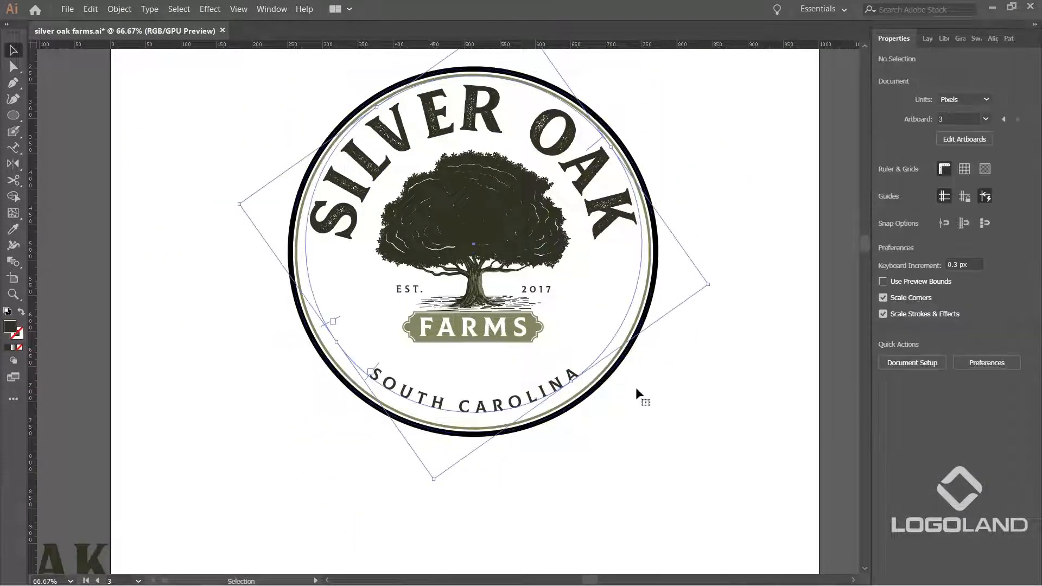
left_click(614, 370, "shift")
left_click(614, 370)
left_click(931, 304)
left_click(992, 304)
left_click(731, 377)
Enlarge the SOUTH CAROLINA text to 38 pt and rotate it to about 98° to center it along the badge's lower curve.
left_click(586, 386)
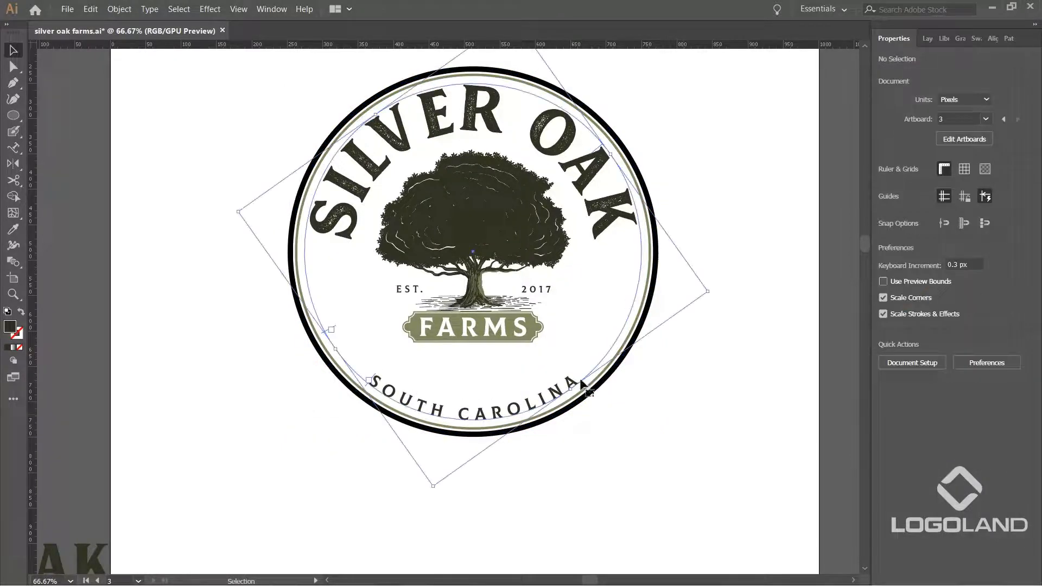
key("ctrl+shift+period")
key("ctrl+shift+period")
key("ctrl+shift+period")
key("ctrl+shift+period")
key("ctrl+shift+period")
key("ctrl+shift+period")
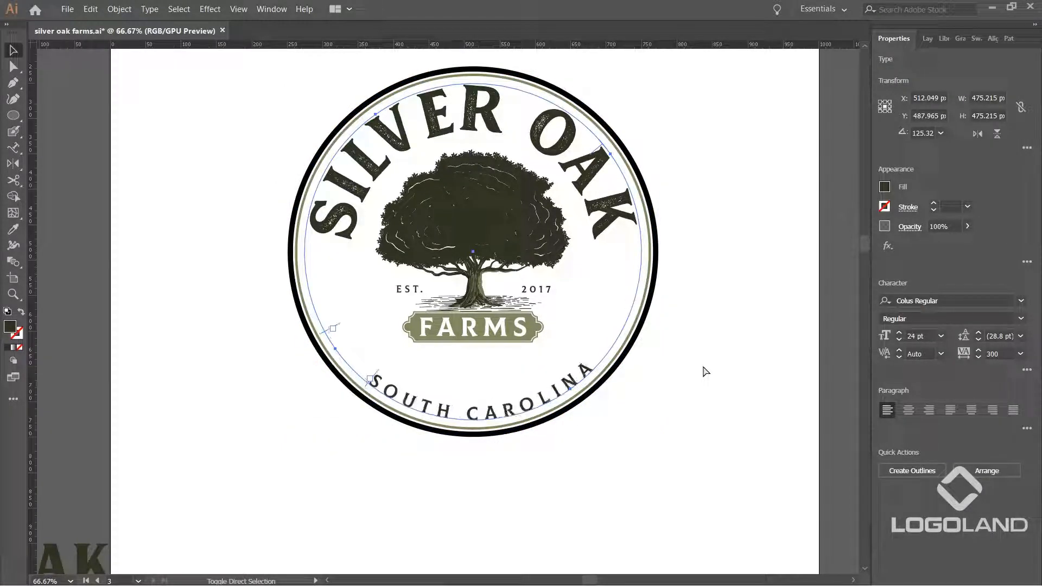
key("ctrl+shift+period")
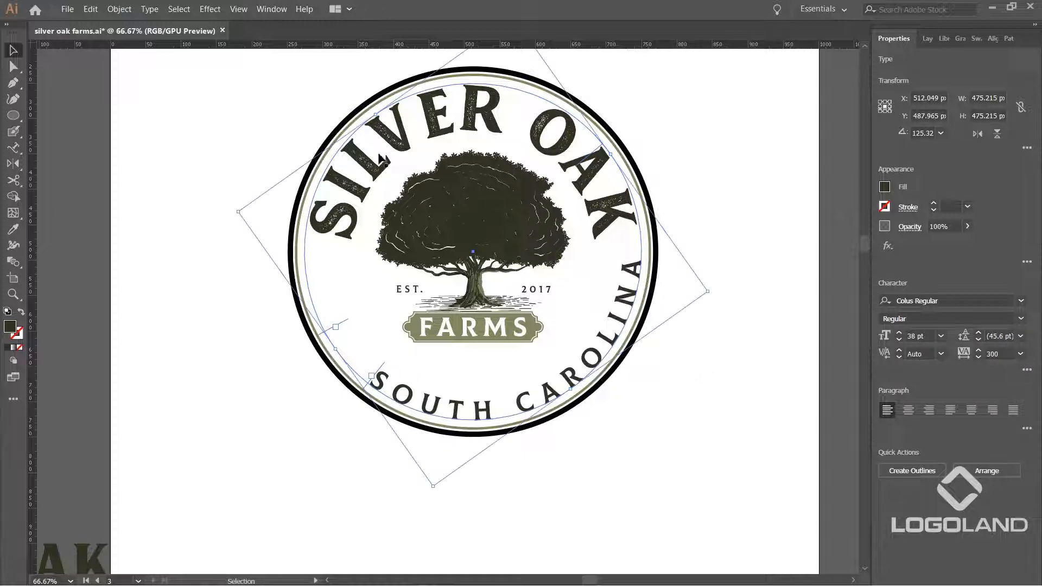
left_click_drag(715, 291, 658, 390)
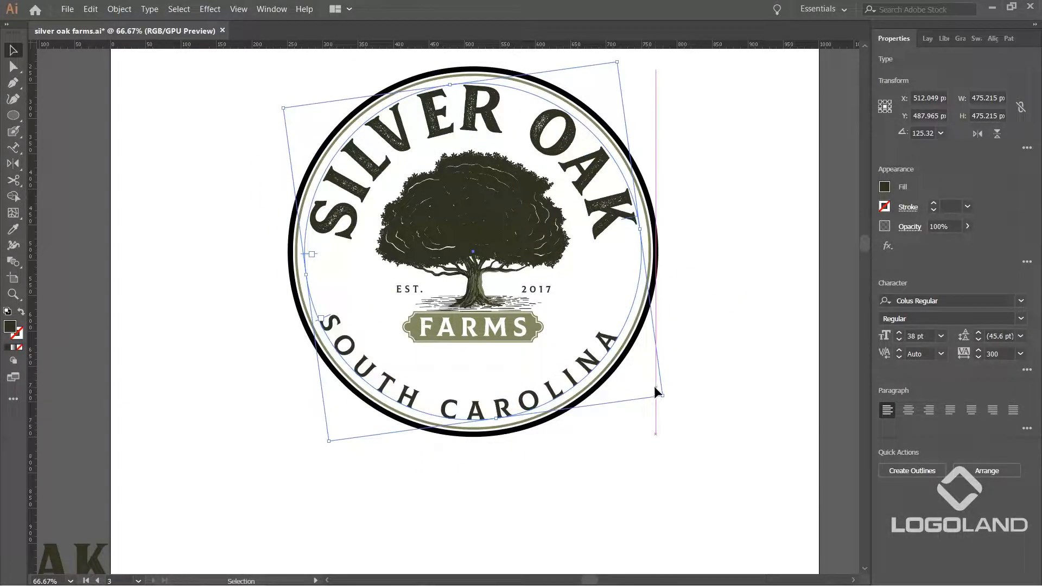
Try SOUTH CAROLINA type sizes between 40 and 44 pt to judge how far the text spreads around the ring.
key("ctrl+shift+period")
key("ctrl+shift+period")
key("ctrl+shift+period")
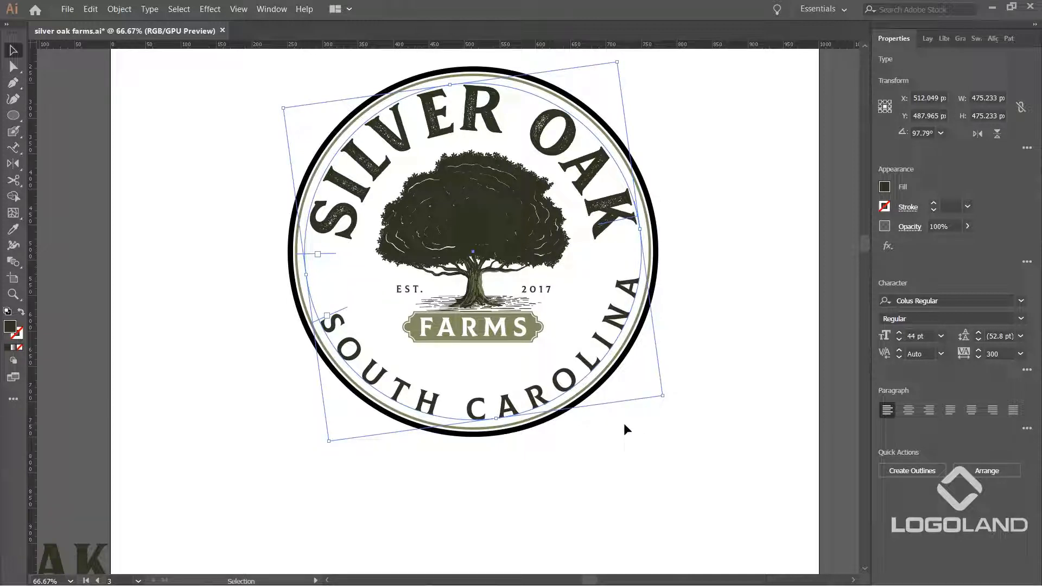
key("ctrl+shift+comma")
key("ctrl+shift+period")
key("ctrl+shift+comma")
key("ctrl+shift+comma")
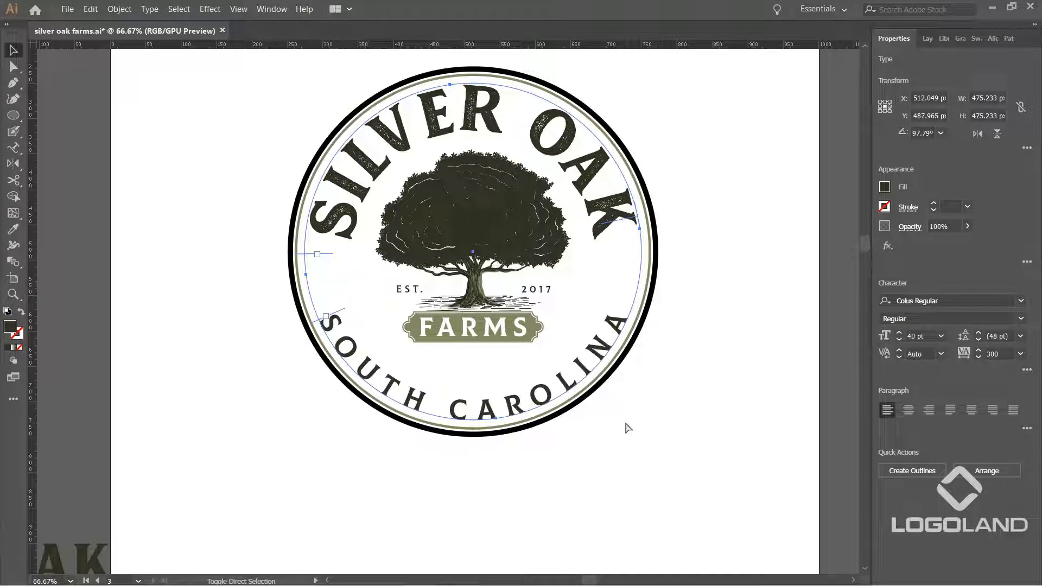
key("ctrl+shift+period")
key("ctrl+shift+period")
key("ctrl+shift+comma")
key("ctrl+shift+comma")
Resize the SOUTH CAROLINA text circle to about 458 px with 46.58 pt type and rotate it to center the text beneath the tree.
left_click_drag(664, 400, 646, 432)
key("ctrl+shift+period")
key("ctrl+shift+period")
key("ctrl+shift+period")
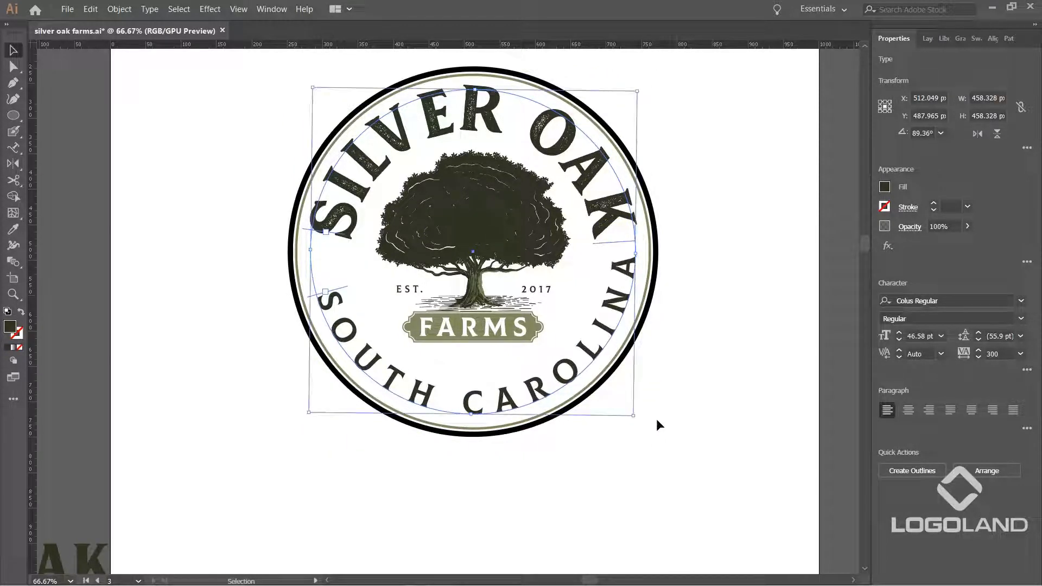
left_click_drag(638, 418, 631, 437)
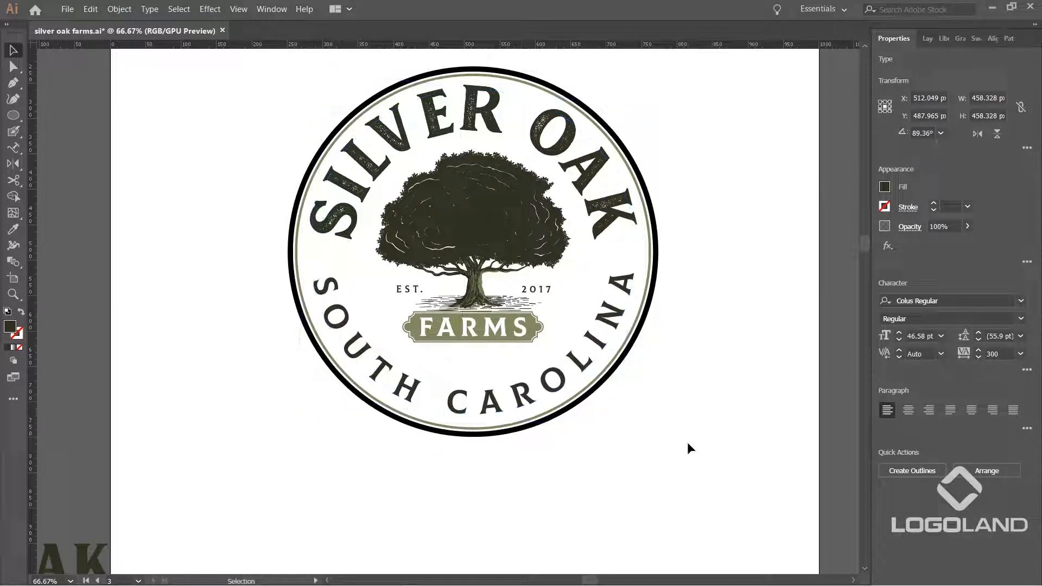
left_click(668, 270)
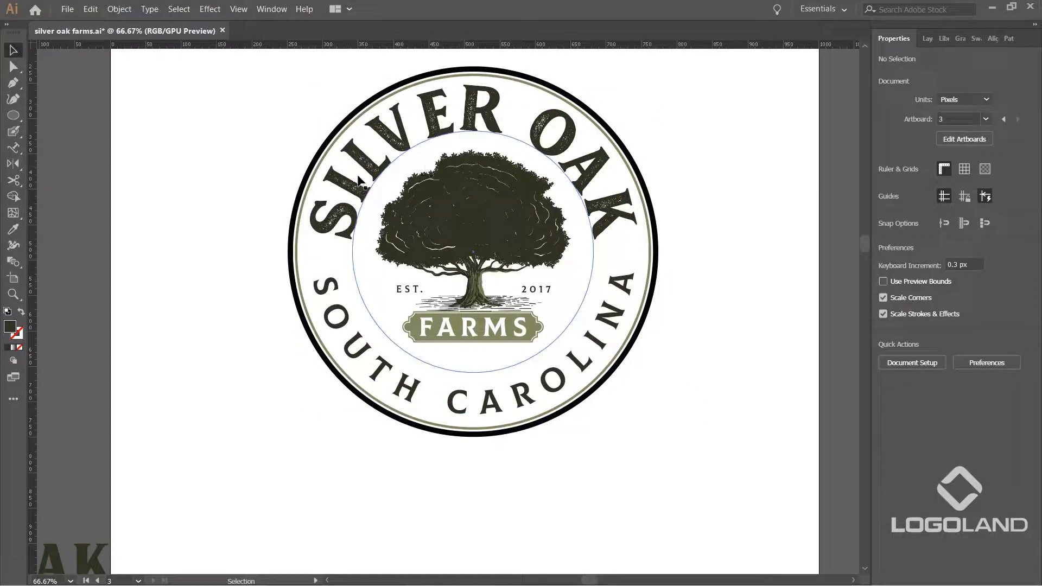
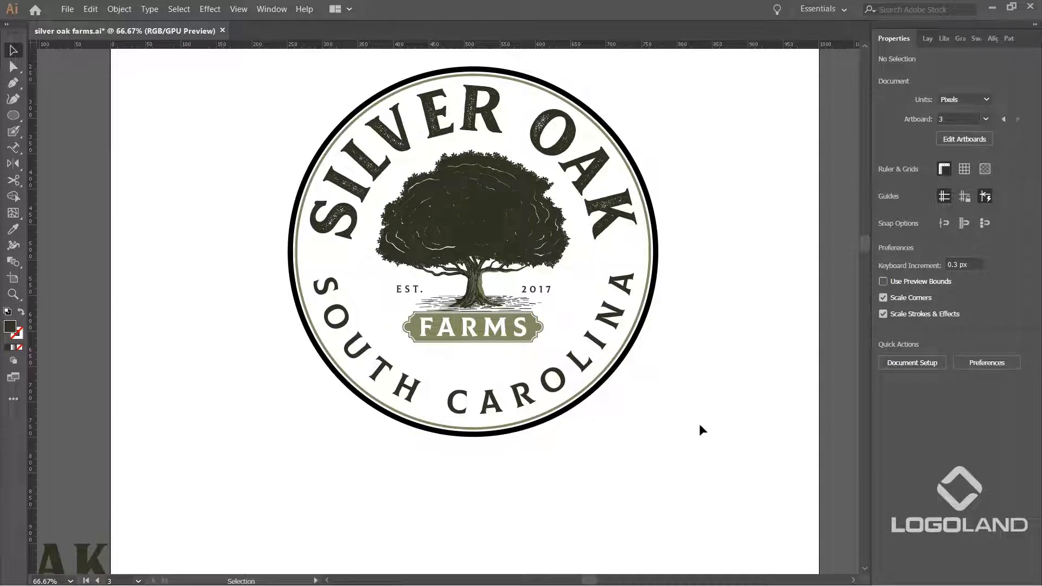
Move the FARMS banner down to about Y 614 px, between the tree and the SOUTH CAROLINA text.
scroll(529, 363, "up", 2)
left_click_drag(464, 283, 463, 312)
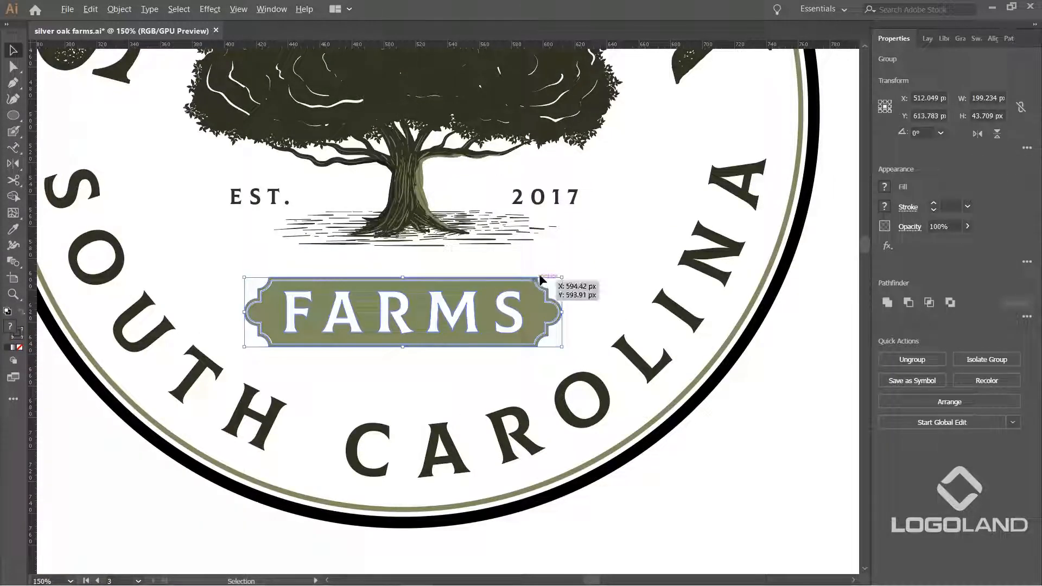
Enlarge the FARMS banner from its centre to about 230.5 × 50.6 px, keeping it centred within the outer ring.
left_click_drag(562, 275, 588, 271)
scroll(543, 238, "down", 1)
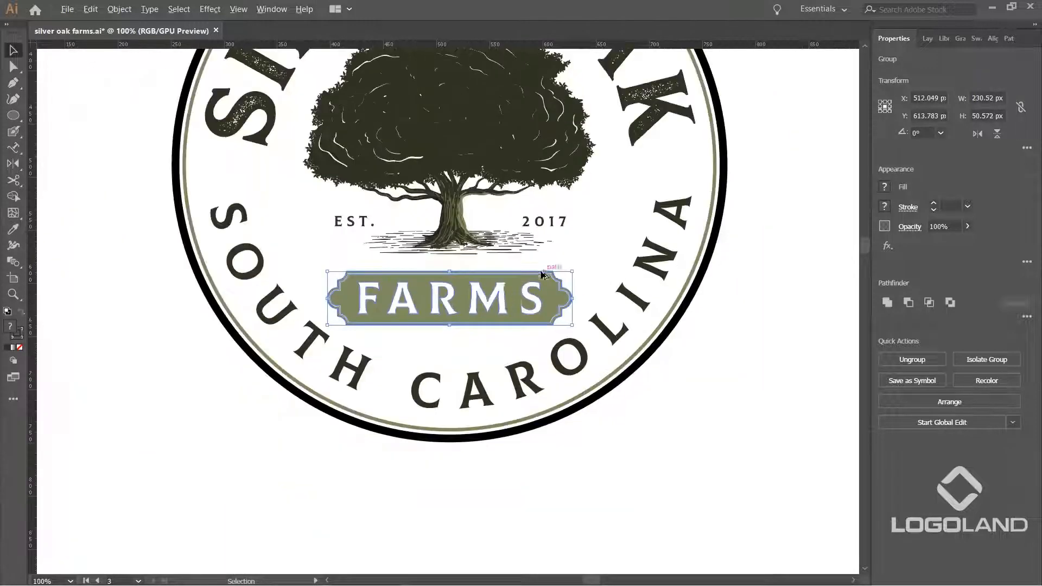
left_click(762, 440)
scroll(667, 381, "down", 2)
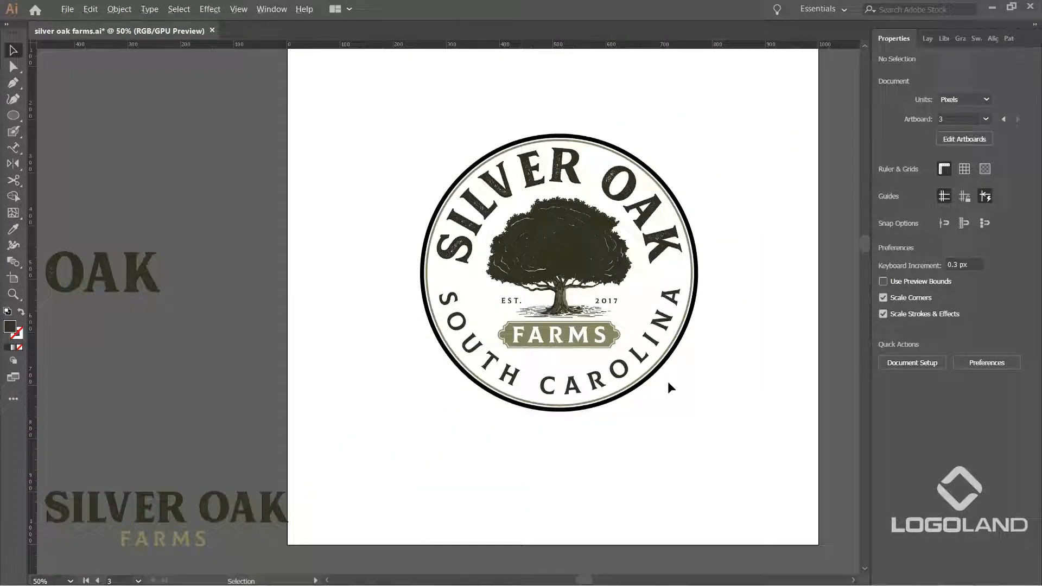
scroll(625, 314, "up", 2)
left_click(582, 350)
left_click(733, 366, "shift")
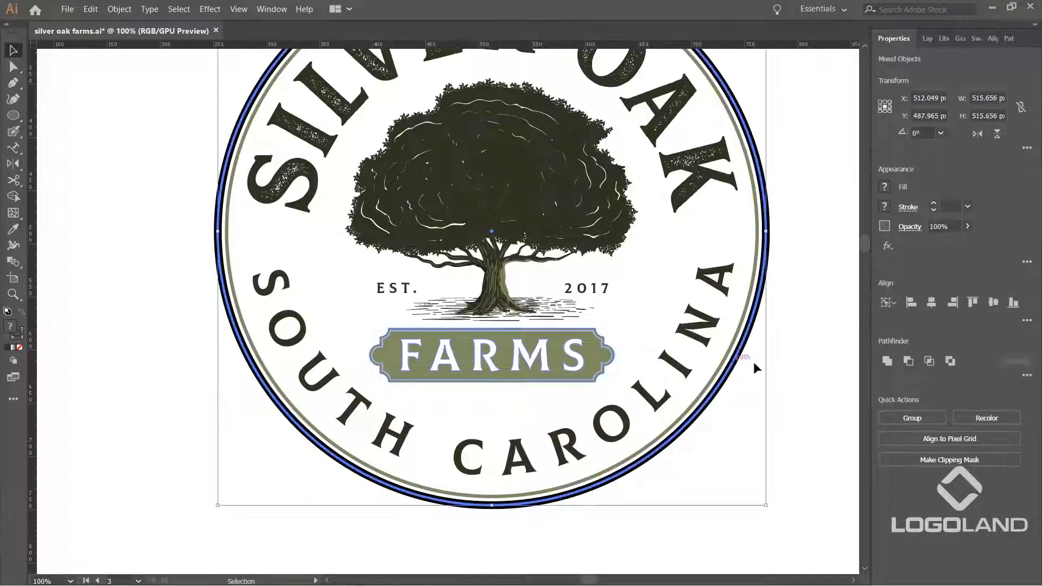
left_click(809, 348)
scroll(748, 380, "down", 2)
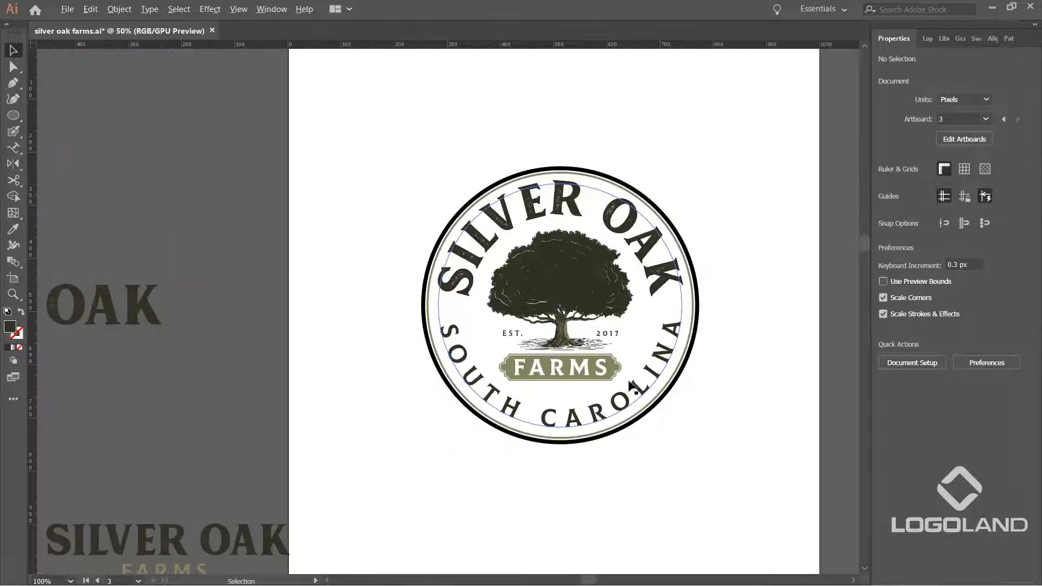
Compare the new circular badge with the earlier logo versions and examine the empty gaps between SILVER OAK and SOUTH CAROLINA.
scroll(694, 410, "up", 1)
left_click(655, 332)
left_click_drag(271, 493, 770, 296)
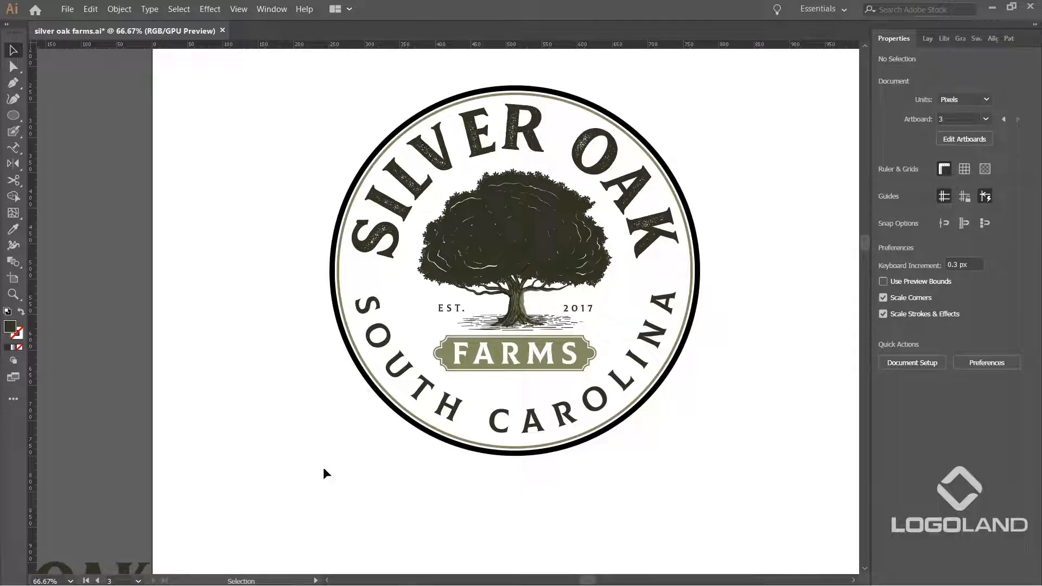
scroll(758, 391, "down", 1)
scroll(660, 377, "down", 1)
left_click_drag(457, 490, 538, 205)
scroll(446, 389, "down", 1)
mouse_move(530, 391)
left_mouse_down()
mouse_move(432, 169)
mouse_move(575, 423)
mouse_move(521, 397)
left_mouse_up()
left_click_drag(633, 478, 535, 384)
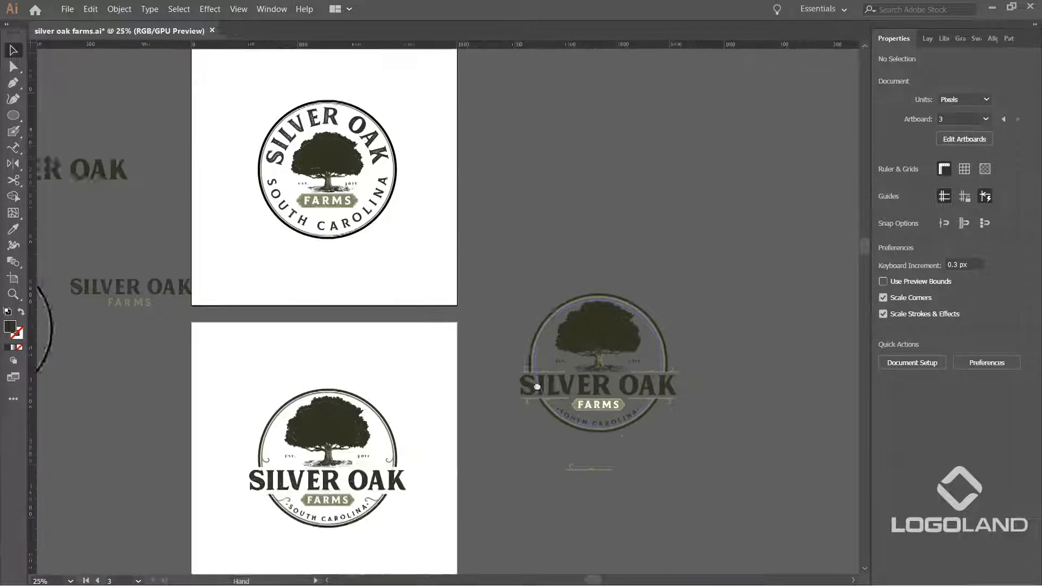
scroll(646, 438, "up", 3)
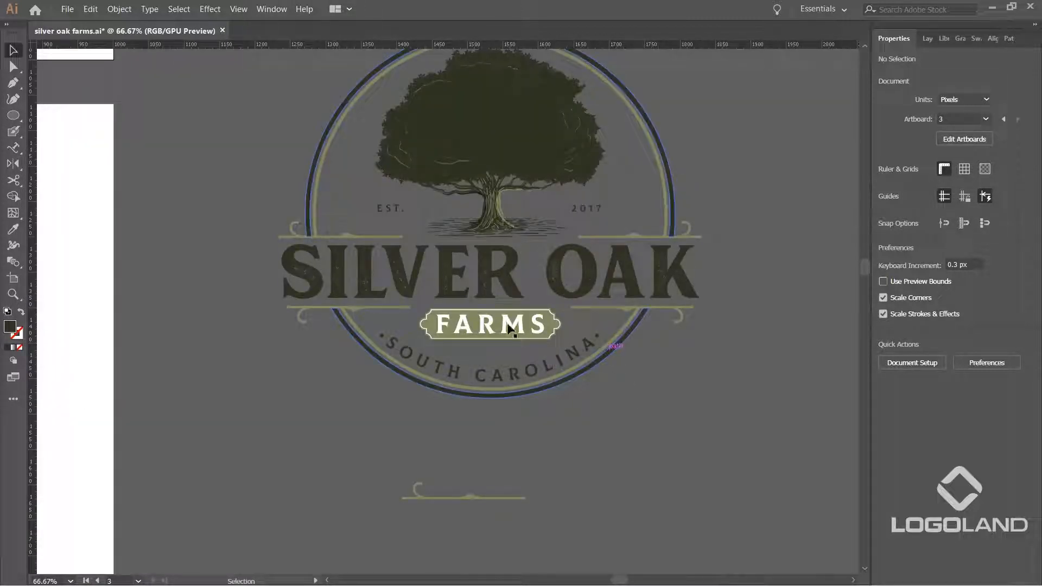
left_click_drag(596, 336, 144, 103)
left_click_drag(198, 173, 716, 580)
left_click(734, 501)
left_click(437, 130)
scroll(442, 126, "up", 4)
left_click_drag(462, 190, 445, 223)
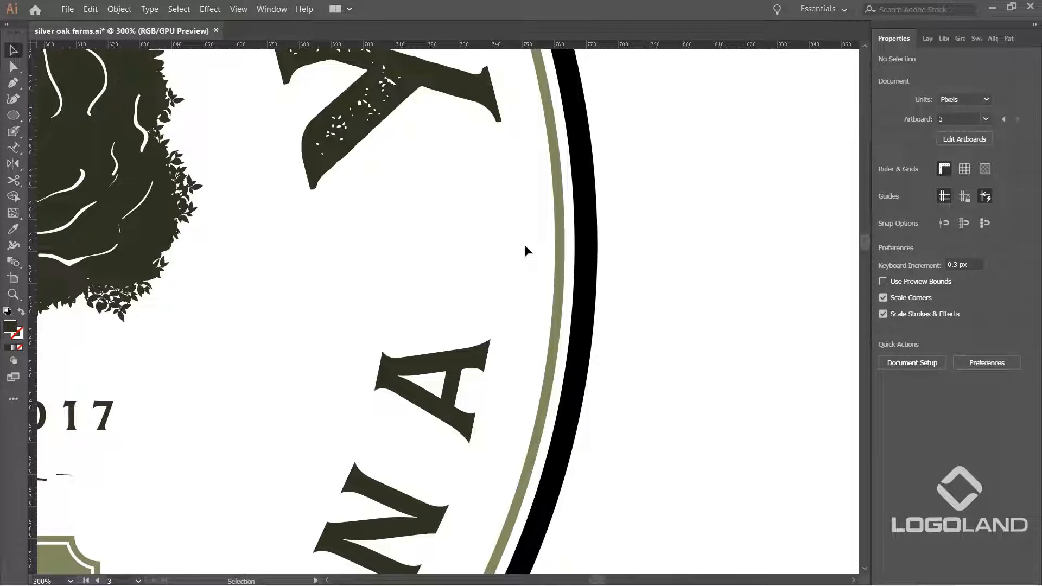
scroll(545, 242, "down", 4)
left_click_drag(512, 331, 648, 363)
scroll(355, 274, "up", 1)
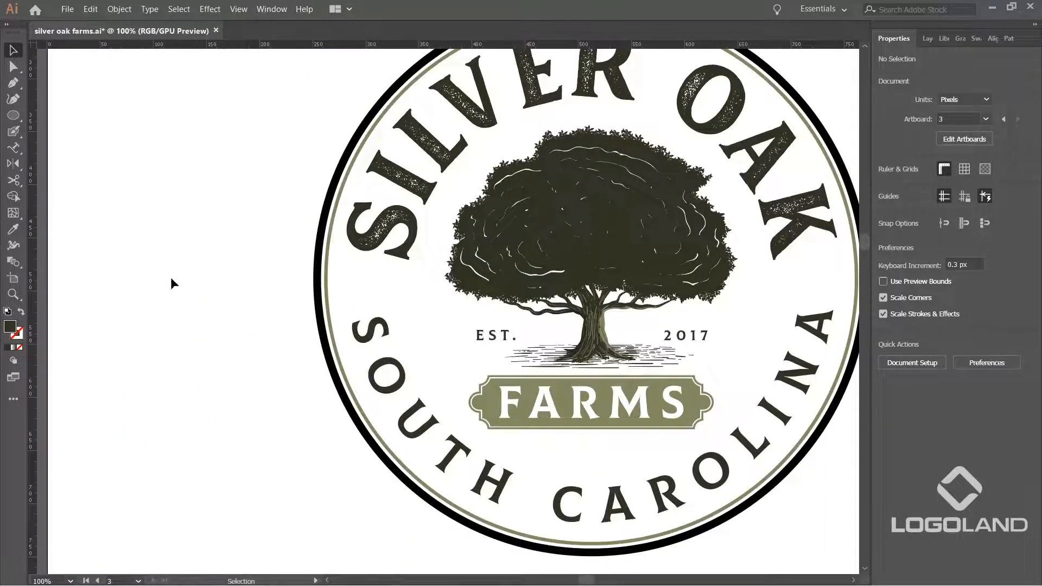
Try painting a dark Blob Brush flourish beside the inner ring, between the first letters of SILVER and SOUTH.
key("ctrl+plus")
key("shift+b")
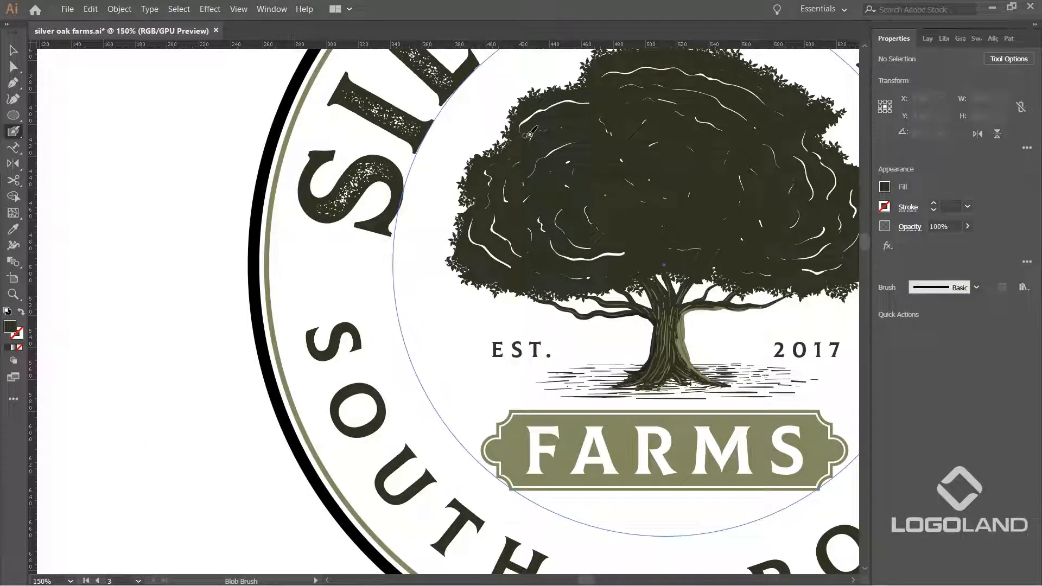
scroll(683, 146, "down", 4)
left_click_drag(758, 363, 591, 160)
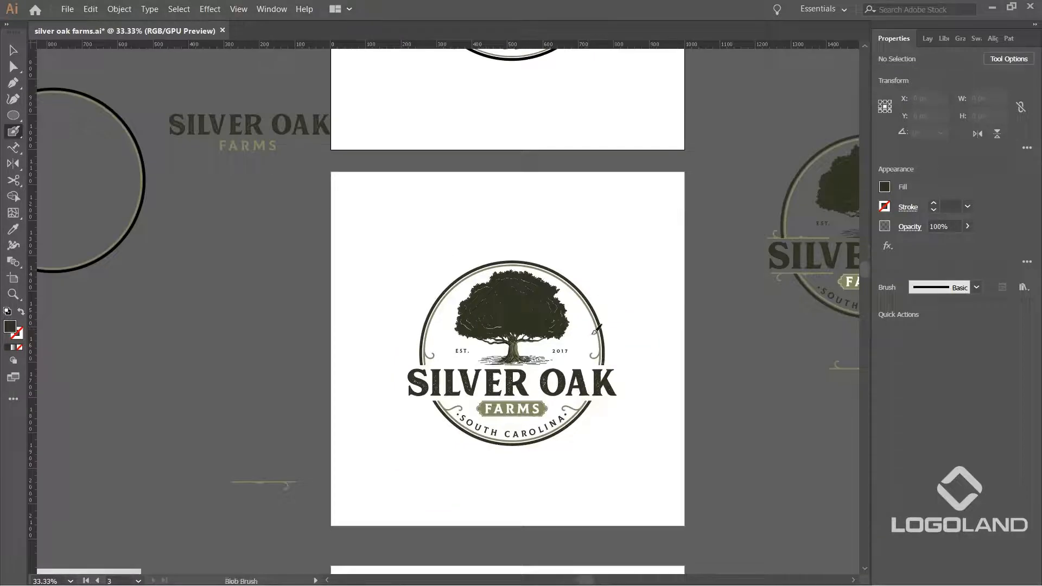
scroll(491, 124, "up", 3)
left_click_drag(504, 116, 565, 583)
scroll(371, 339, "up", 2)
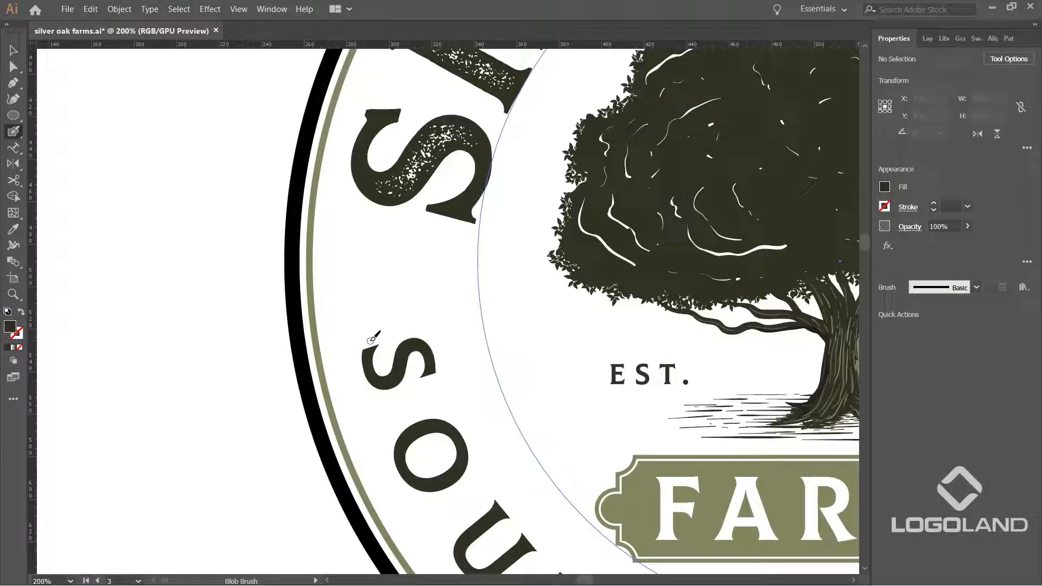
key("ctrl+plus")
left_click_drag(265, 230, 272, 245)
left_click_drag(289, 205, 301, 293)
key("ctrl+z")
Sample the olive green of the inner ring as the Blob Brush colour.
key("i")
left_click(248, 200)
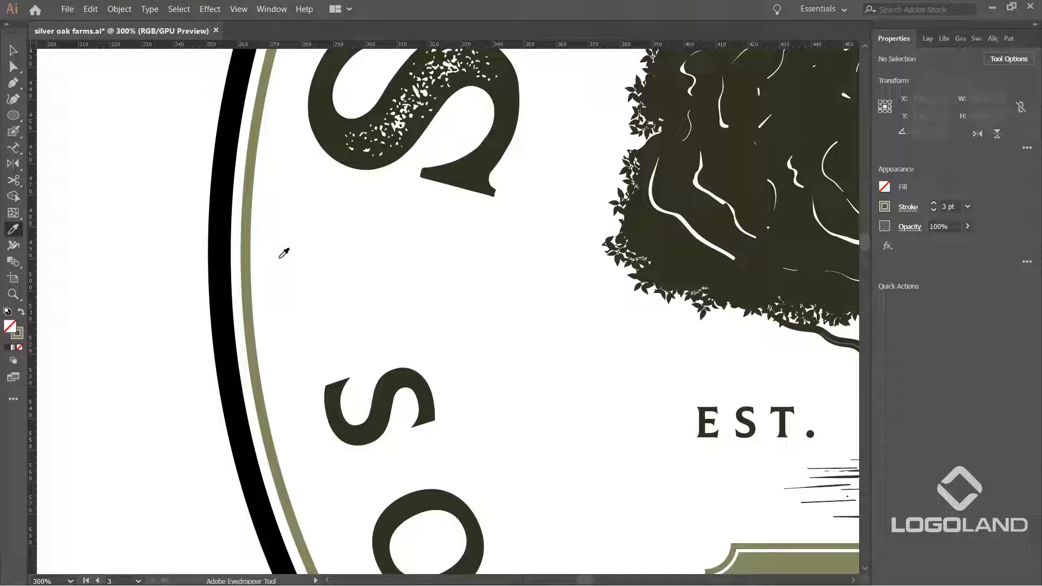
key("shift+b")
Try several olive curved strokes branching off the inner ring into the gap above SOUTH.
left_click_drag(287, 206, 292, 311)
key("ctrl+z")
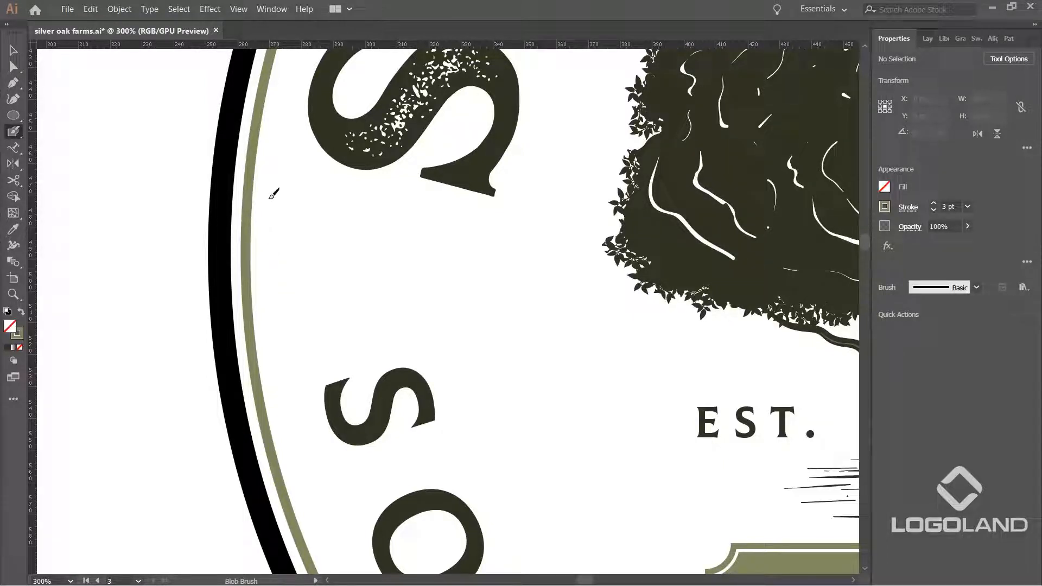
left_click_drag(259, 140, 259, 177)
key("ctrl+z")
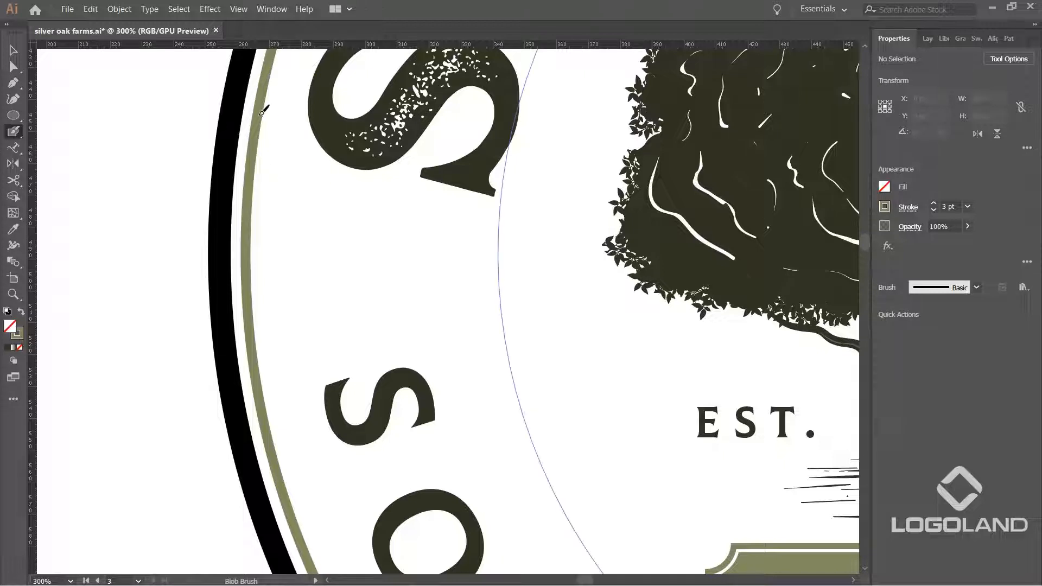
mouse_move(258, 138)
left_mouse_down()
mouse_move(270, 220)
mouse_move(296, 264)
mouse_move(351, 294)
mouse_move(415, 249)
left_mouse_up()
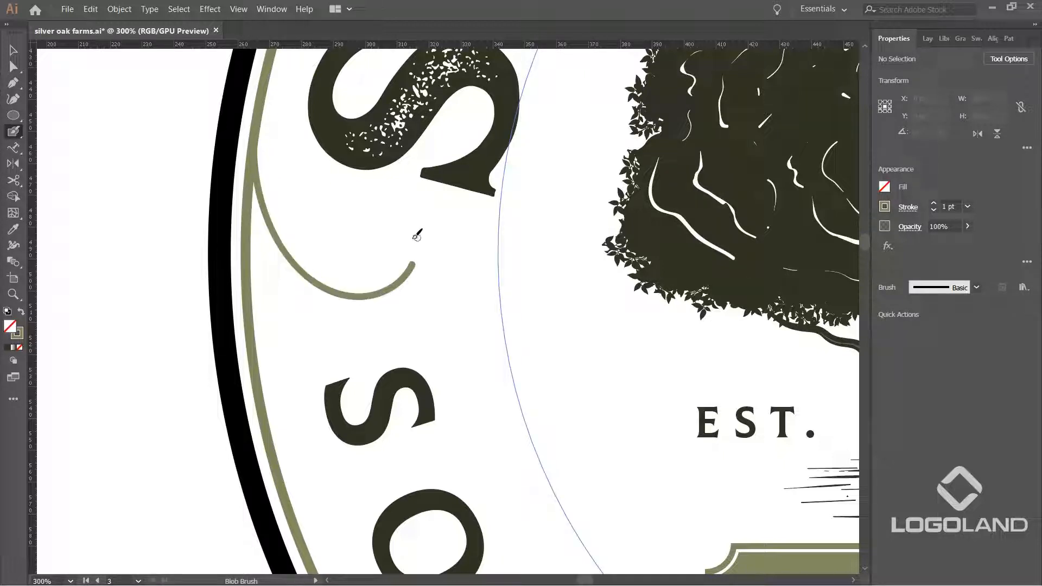
key("ctrl+z")
mouse_move(256, 140)
left_mouse_down()
mouse_move(254, 199)
mouse_move(279, 253)
mouse_move(317, 288)
mouse_move(356, 306)
mouse_move(396, 307)
mouse_move(436, 281)
left_mouse_up()
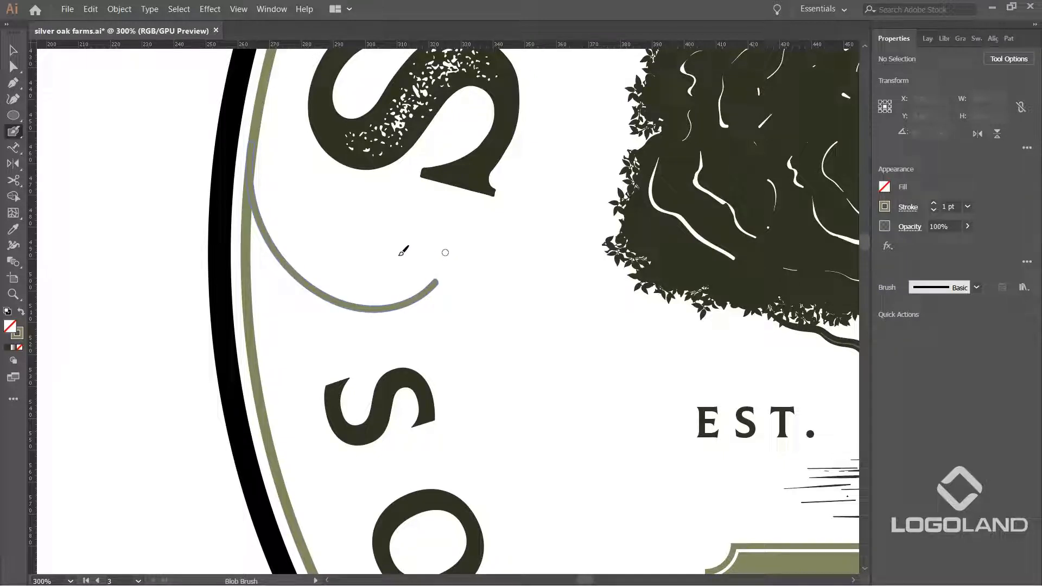
key("ctrl+z")
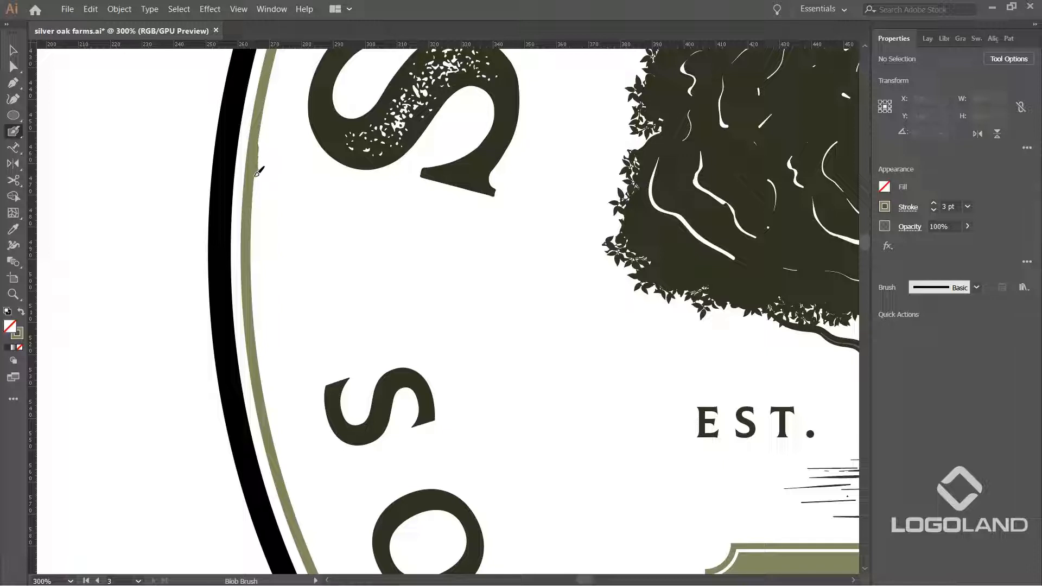
Paint an olive curled flourish about 57 × 59 px from the inner ring between SILVER and SOUTH, and fit its start against the ring.
mouse_move(258, 184)
left_mouse_down()
mouse_move(271, 249)
mouse_move(326, 308)
mouse_move(361, 319)
mouse_move(423, 289)
mouse_move(426, 263)
mouse_move(378, 248)
left_mouse_up()
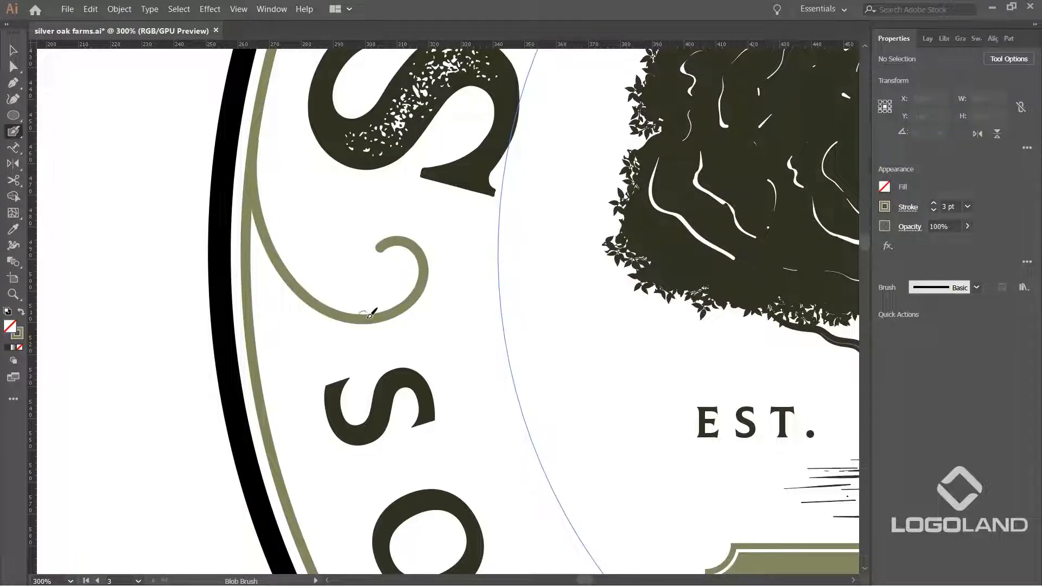
key("ctrl+0")
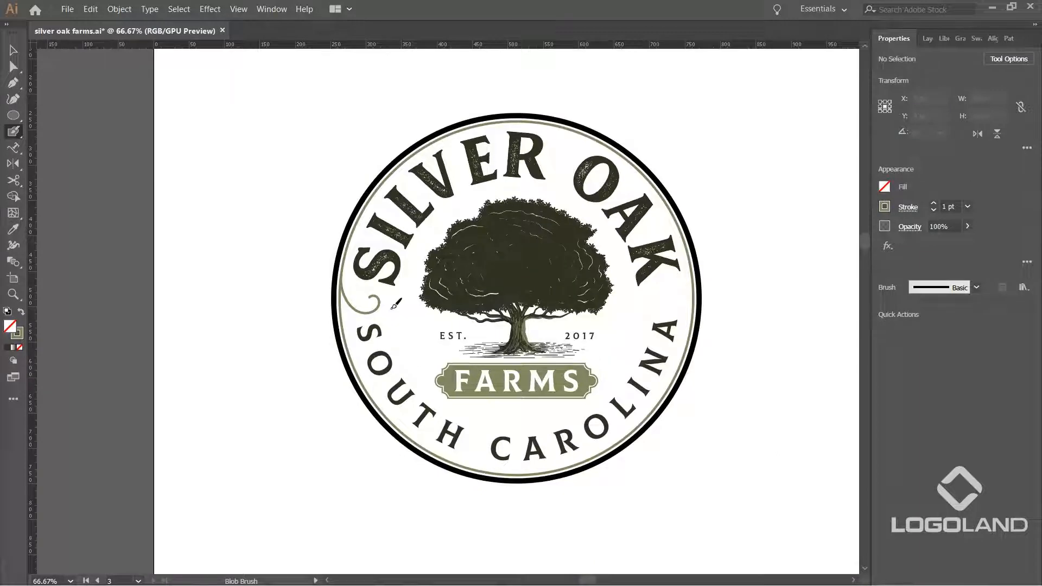
key("v")
scroll(361, 300, "up", 6)
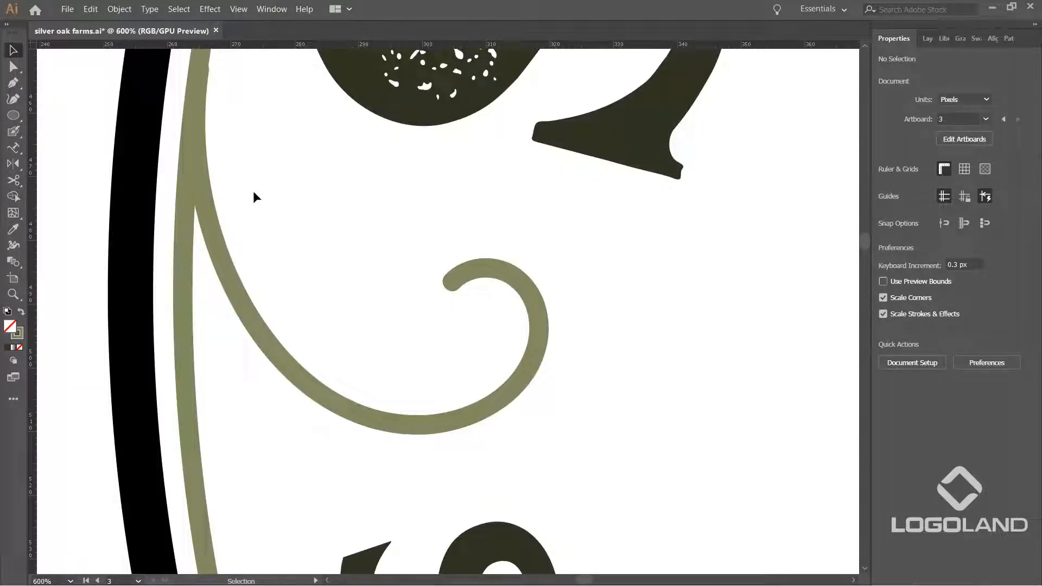
left_click_drag(261, 209, 353, 340)
scroll(314, 161, "up", 3)
left_click_drag(262, 296, 260, 301)
scroll(307, 287, "down", 5)
scroll(177, 268, "down", 5)
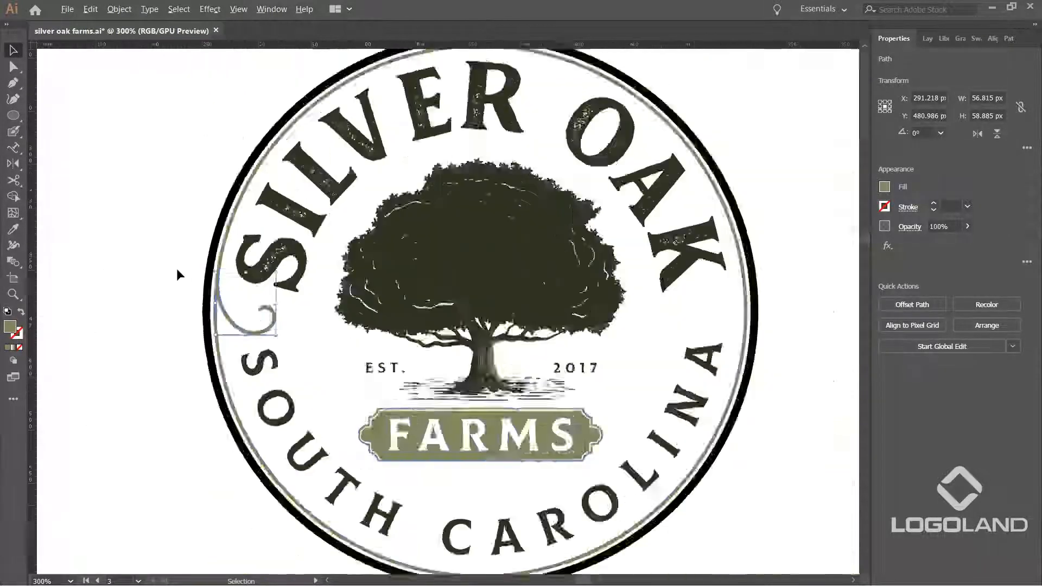
Reflect a copy of the flourish across the vertical axis through the inner ring's bottom anchor point.
key("o")
scroll(391, 406, "up", 2)
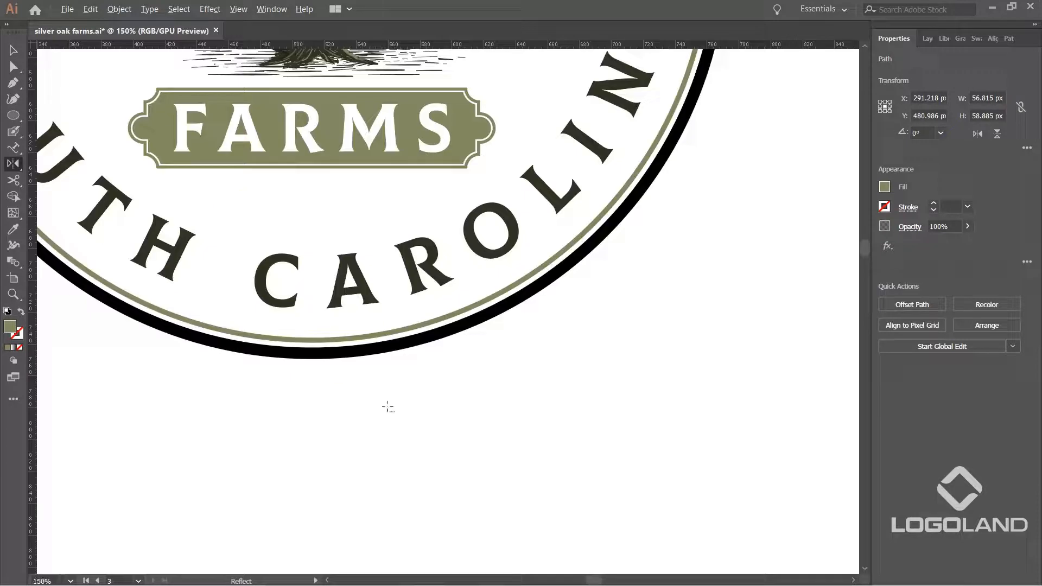
left_click(309, 340, "alt")
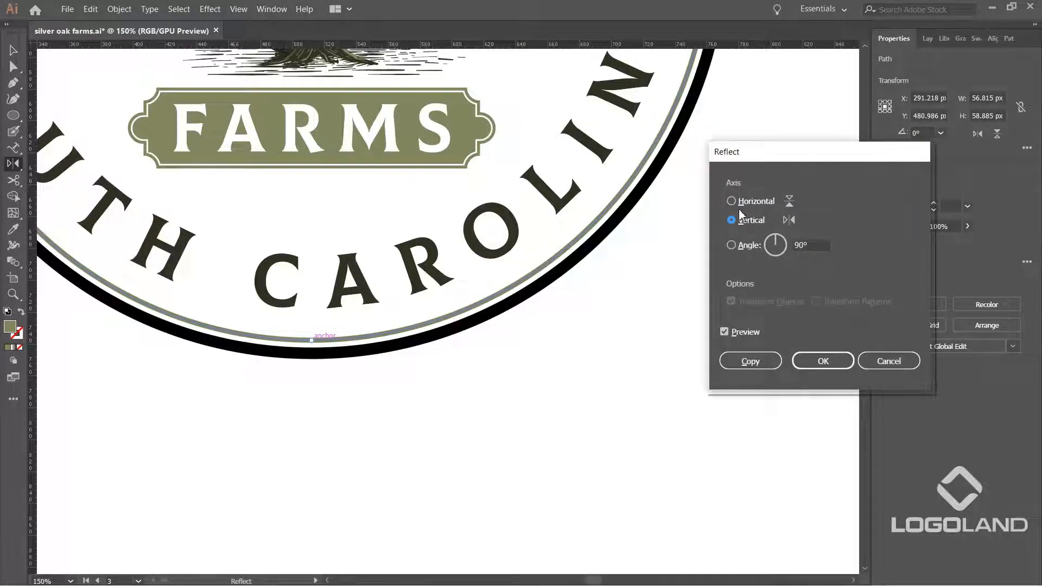
left_click(742, 362)
key("v")
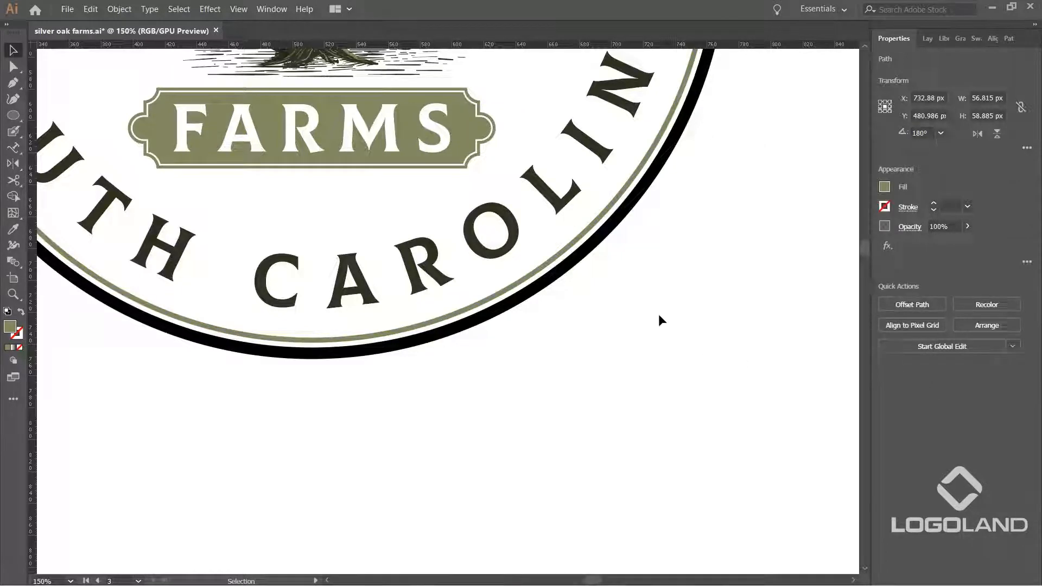
left_click(655, 309)
scroll(642, 288, "down", 4)
key("ctrl+1")
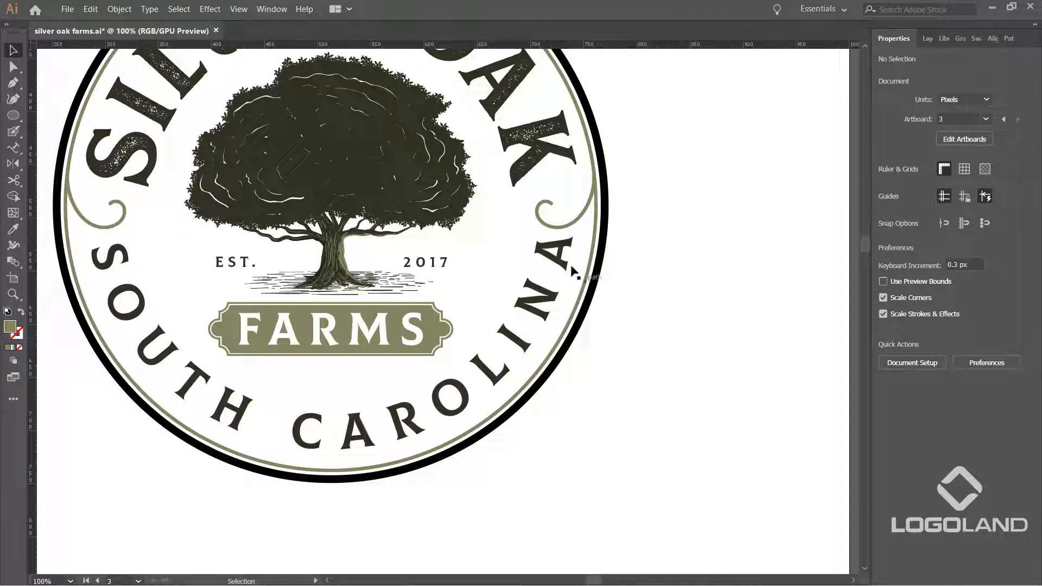
Set the SOUTH CAROLINA text's tracking to 270 and rotate it slightly to recentre it beneath the tree.
left_click(659, 395)
left_click(508, 372)
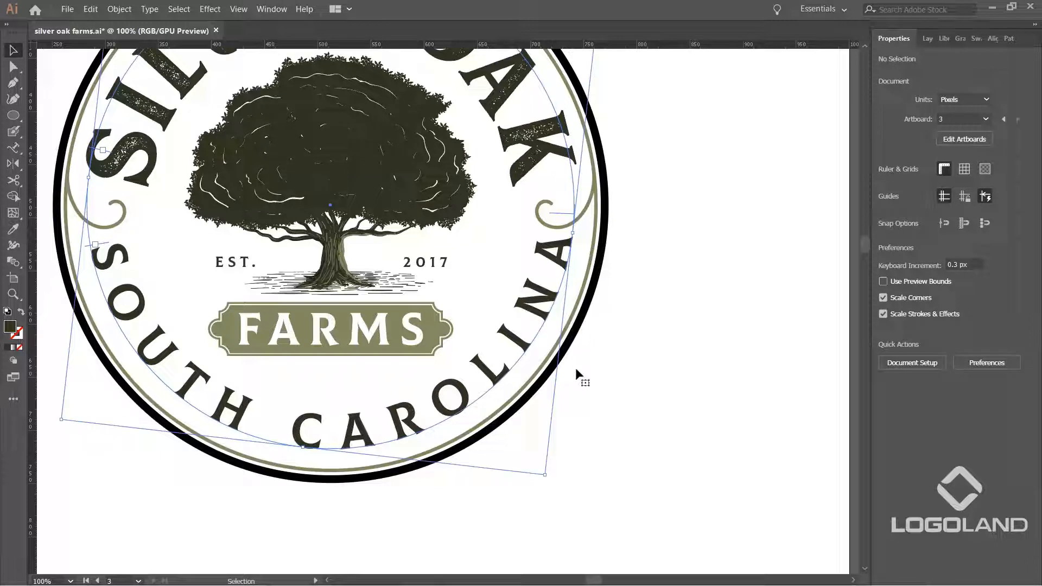
left_click(1001, 351)
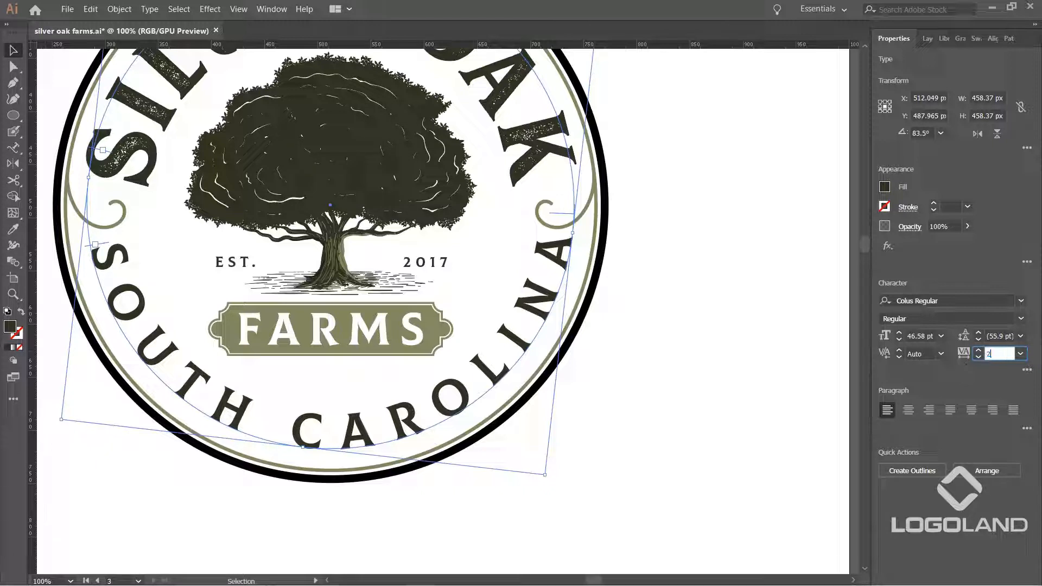
type("270")
key("Return")
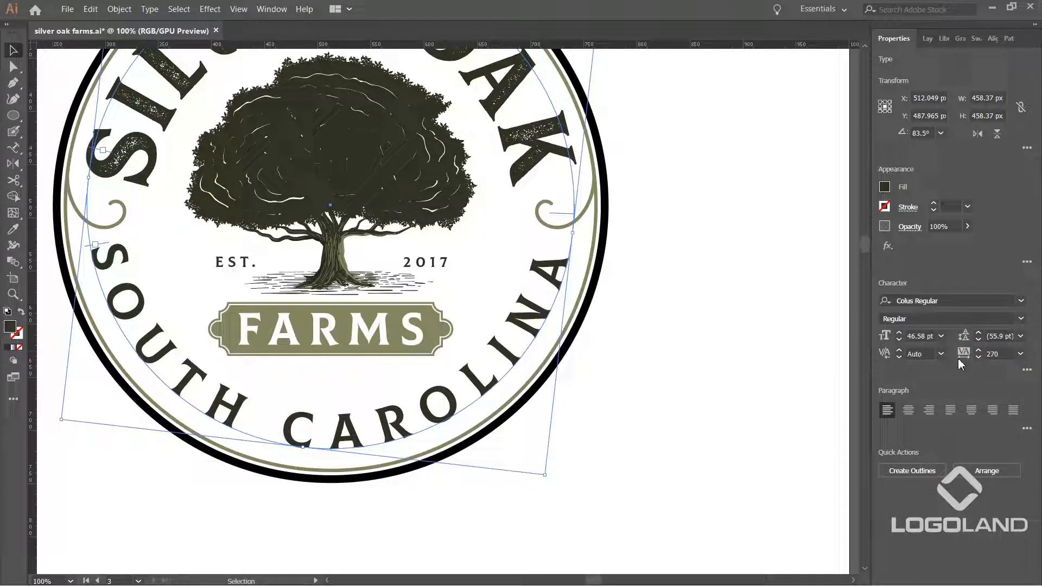
left_click_drag(549, 480, 552, 479)
left_click(604, 469)
Select the whole circular badge and enlarge it from its centre to about two thirds of the artboard's width.
scroll(597, 396, "down", 4)
left_click_drag(604, 390, 602, 385)
scroll(607, 456, "up", 1)
left_click_drag(372, 175, 600, 412)
scroll(600, 252, "up", 1)
left_click_drag(585, 191, 622, 148)
scroll(674, 181, "down", 2)
left_click(677, 206)
Review the finished circular badge alongside the other Silver Oak Farms logo variations on their artboards.
left_click_drag(656, 307, 643, 374)
scroll(553, 207, "up", 2)
left_click_drag(608, 492, 605, 482)
scroll(606, 481, "down", 10)
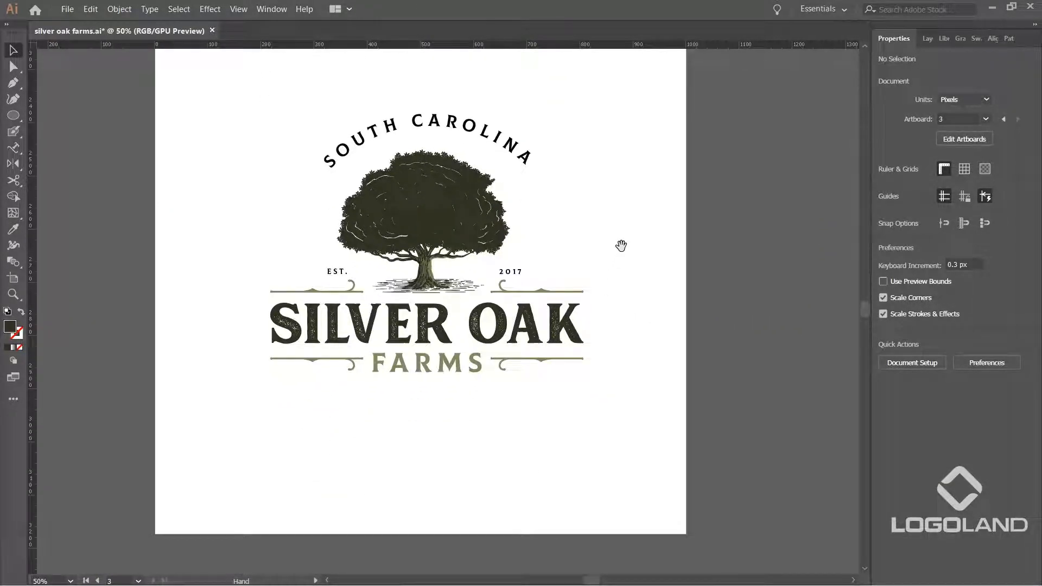
left_click_drag(576, 254, 584, 298)
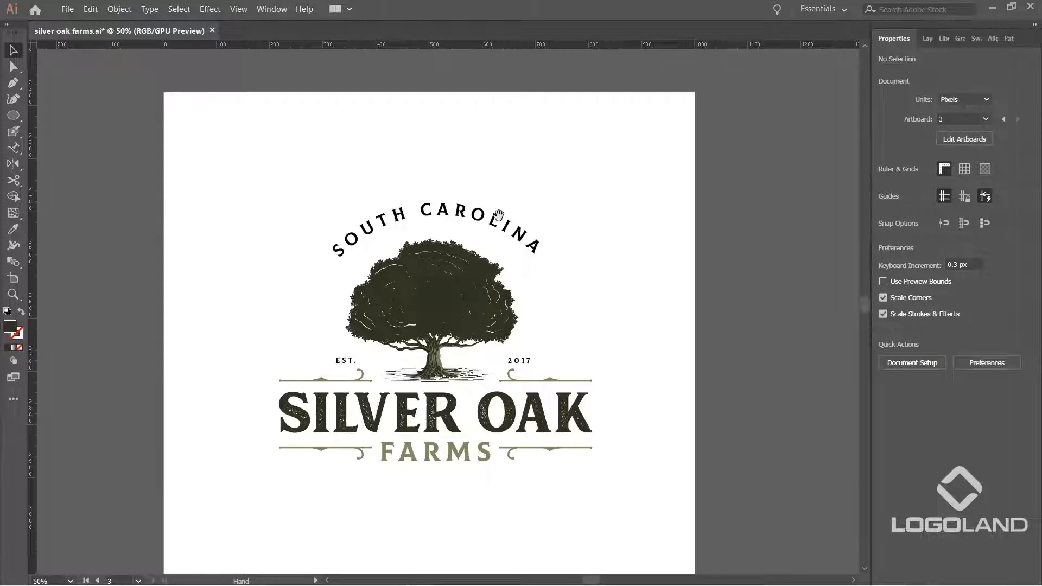
scroll(498, 247, "up", 10)
scroll(511, 356, "down", 3)
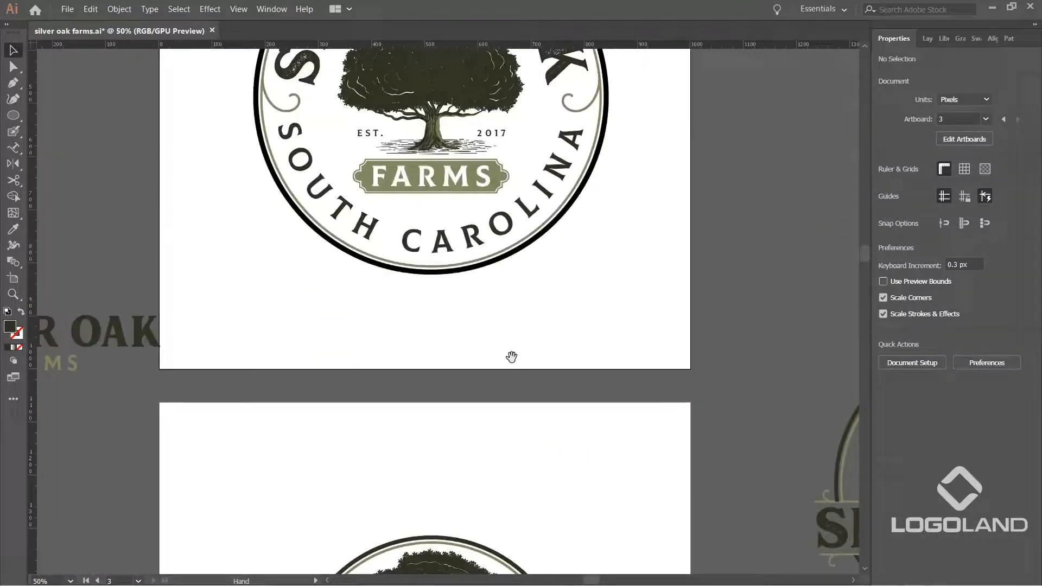
left_click_drag(511, 356, 526, 486)
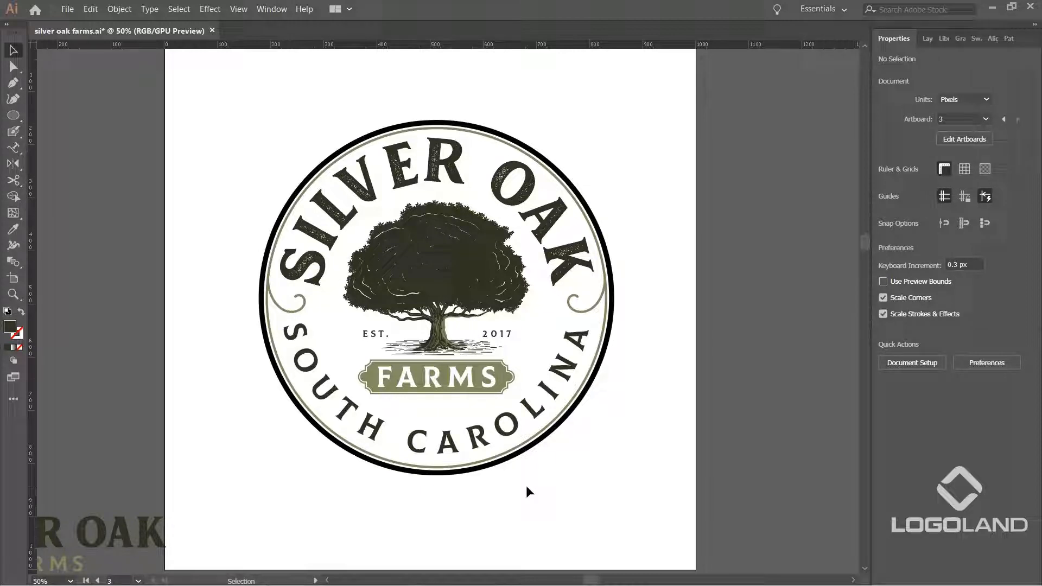
scroll(488, 380, "down", 1)
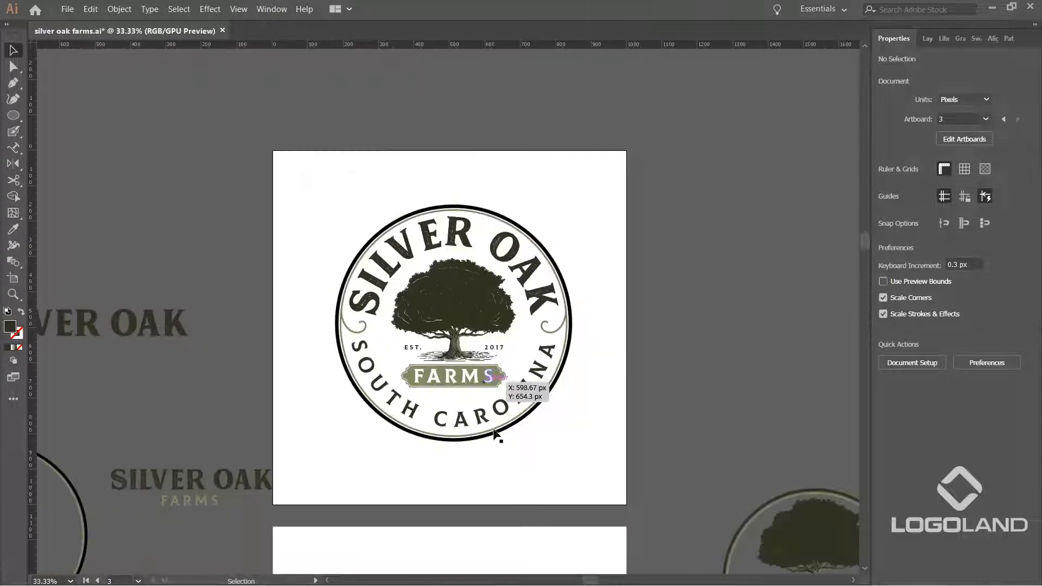
left_click_drag(495, 435, 462, 193)
left_click_drag(505, 414, 510, 217)
left_click_drag(510, 429, 514, 326)
left_click_drag(515, 362, 519, 434)
left_click_drag(488, 166, 521, 374)
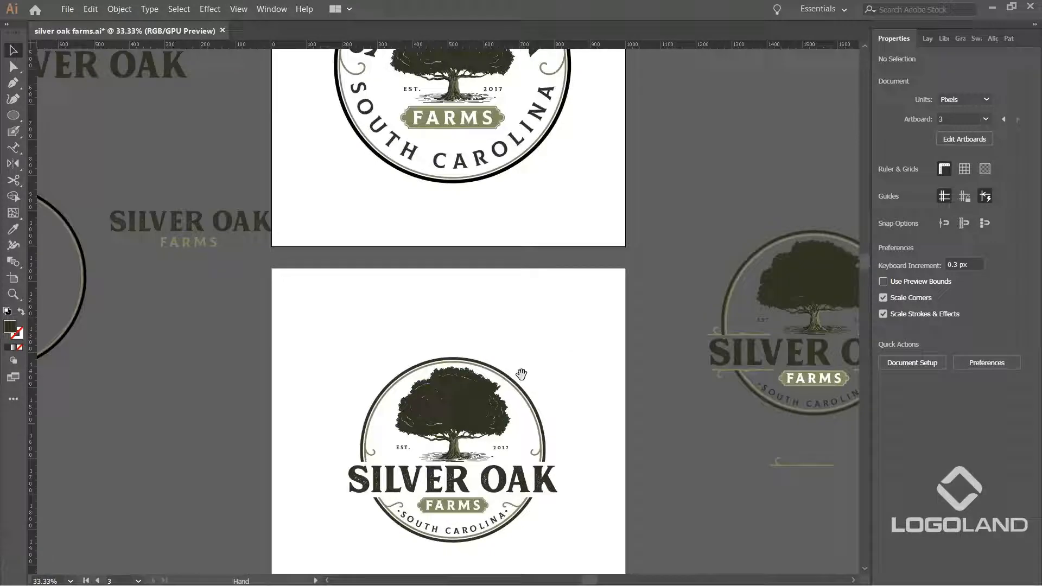
left_click_drag(531, 435, 498, 191)
left_click_drag(493, 377, 525, 409)
left_click_drag(539, 213, 529, 434)
left_click_drag(552, 151, 522, 400)
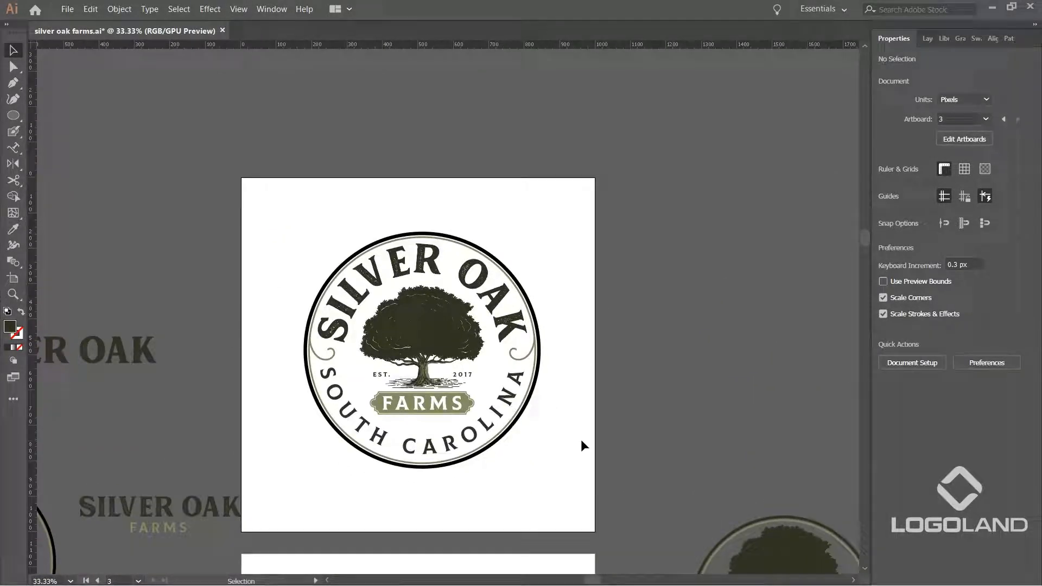